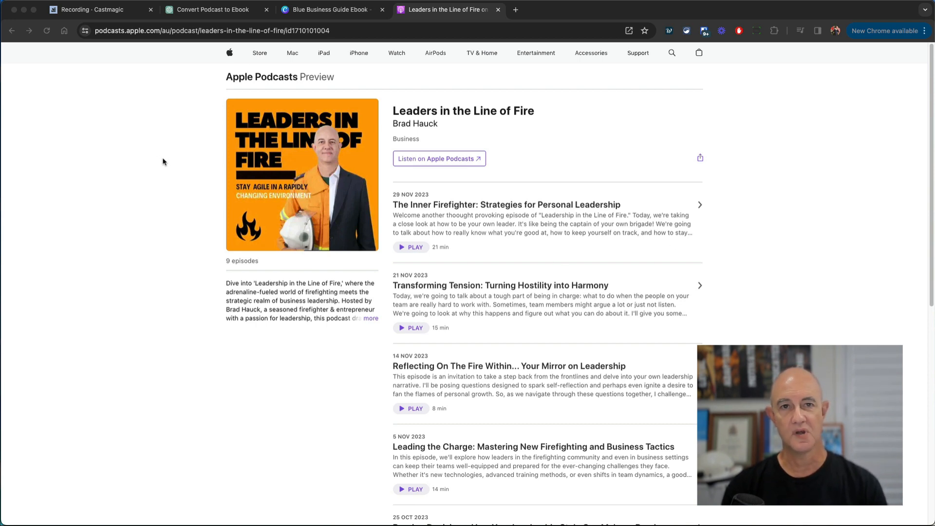
- Look over the Leadership #9 transcript in Castmagic, then return to the Convert Podcast to Ebook chat
{"action": "left_click", "coordinate": [119, 14]}
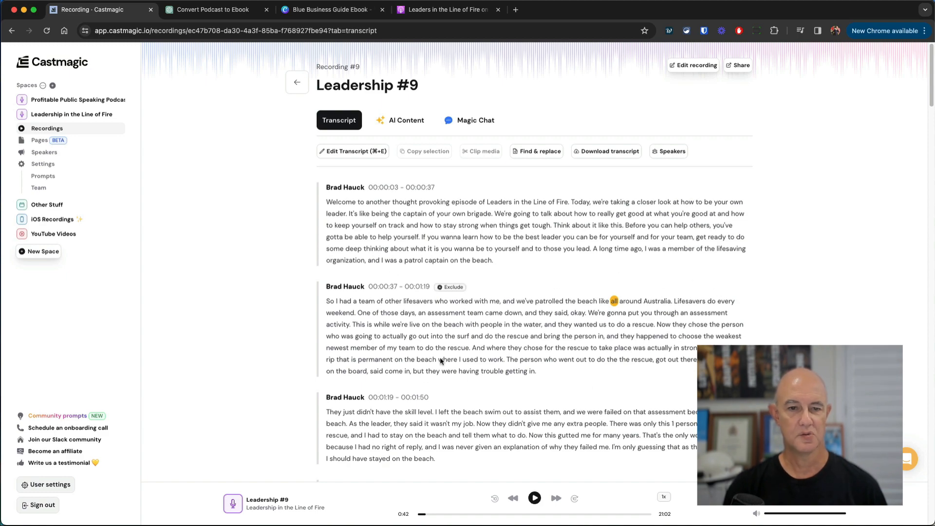
{"action": "scroll", "coordinate": [556, 331], "scroll_direction": "down", "scroll_amount": 6}
{"action": "scroll", "coordinate": [556, 334], "scroll_direction": "down", "scroll_amount": 20}
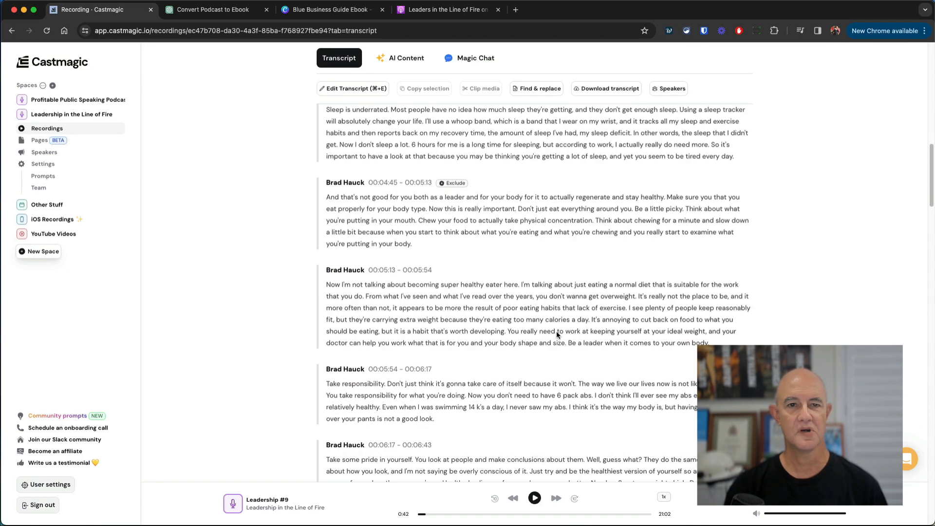
{"action": "scroll", "coordinate": [557, 343], "scroll_direction": "up", "scroll_amount": 20}
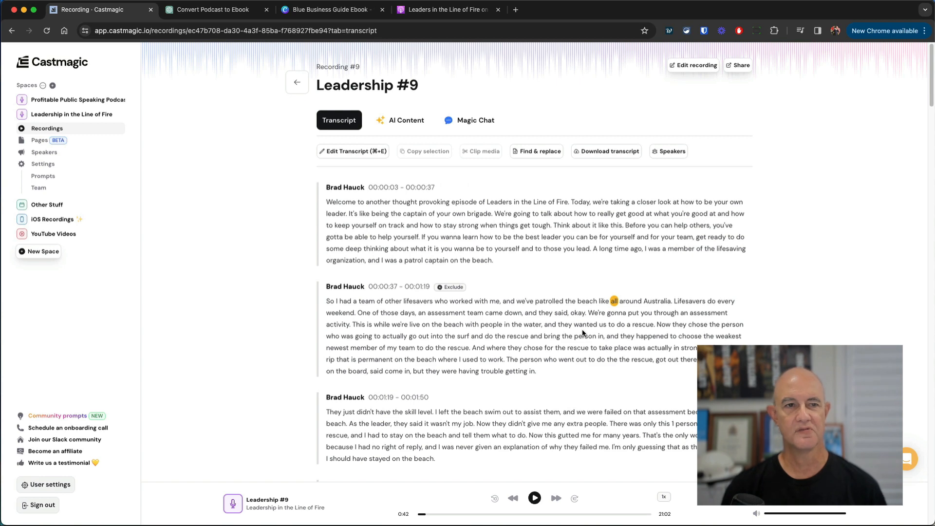
{"action": "left_click", "coordinate": [211, 16]}
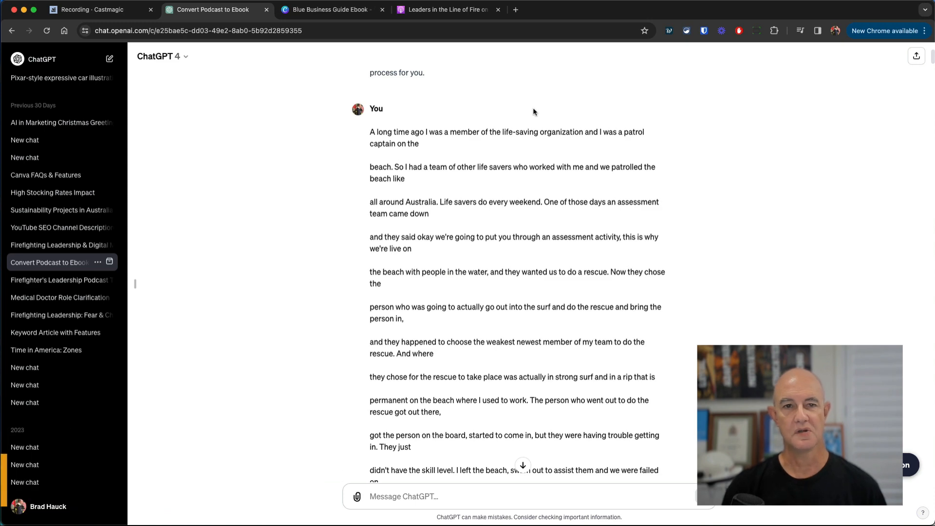
- Read the chat from the first prompt to the 'Leadership Lessons from the Surf' article, then return to Castmagic
{"action": "scroll", "coordinate": [534, 110], "scroll_direction": "up", "scroll_amount": 5}
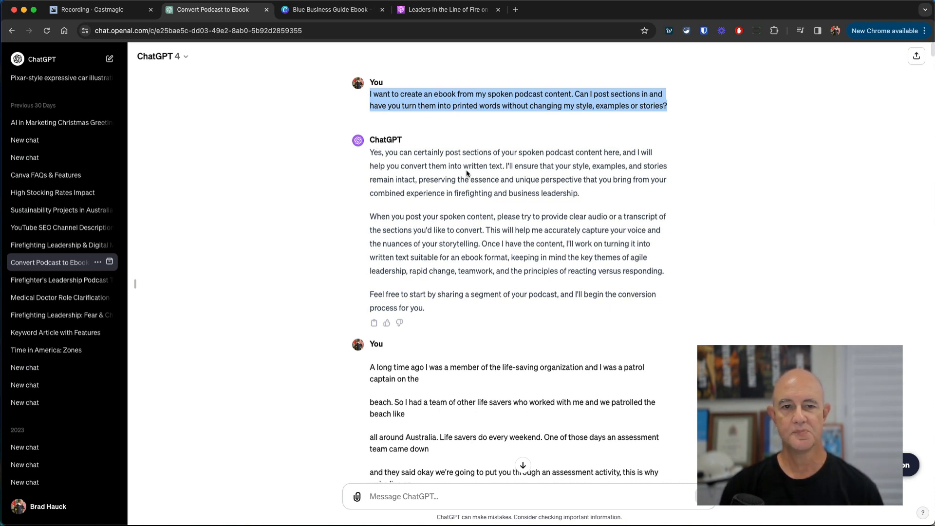
{"action": "scroll", "coordinate": [524, 250], "scroll_direction": "down", "scroll_amount": 3}
{"action": "scroll", "coordinate": [524, 251], "scroll_direction": "down", "scroll_amount": 3}
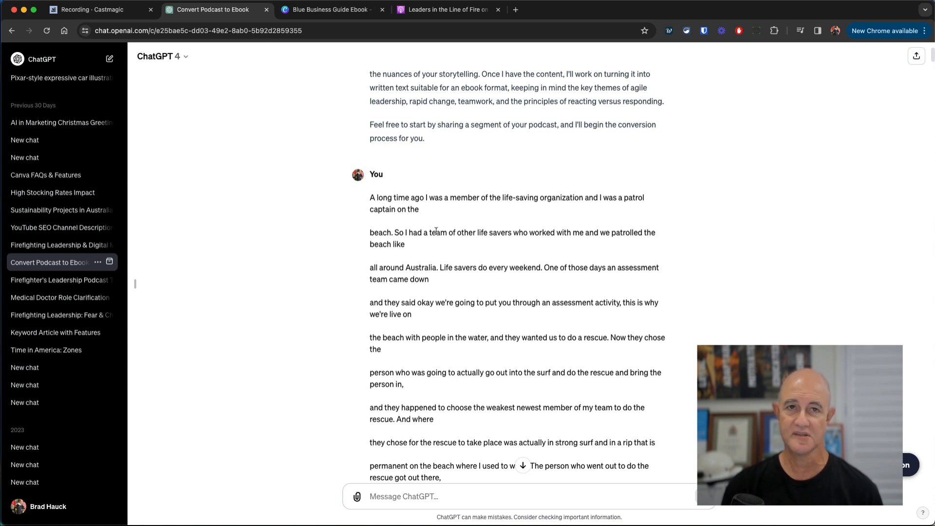
{"action": "scroll", "coordinate": [440, 221], "scroll_direction": "down", "scroll_amount": 5}
{"action": "scroll", "coordinate": [441, 224], "scroll_direction": "down", "scroll_amount": 15}
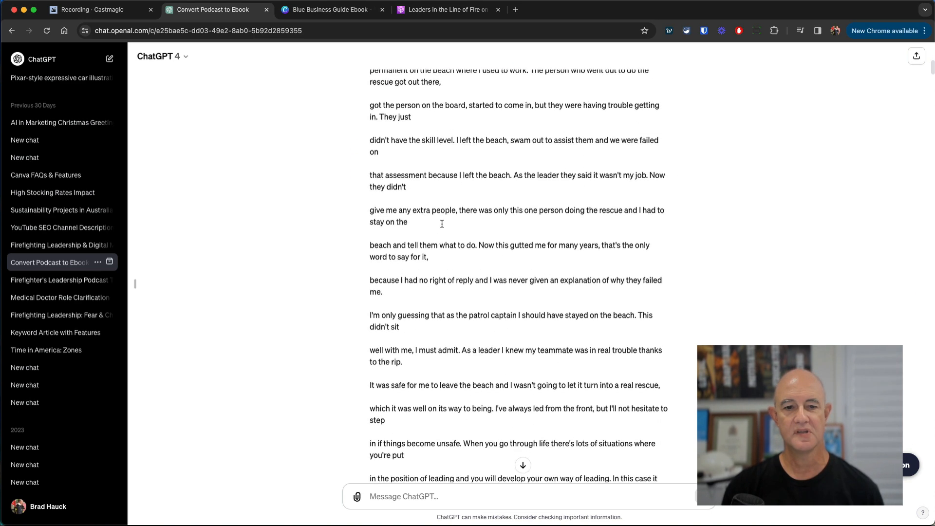
{"action": "scroll", "coordinate": [442, 224], "scroll_direction": "down", "scroll_amount": 2}
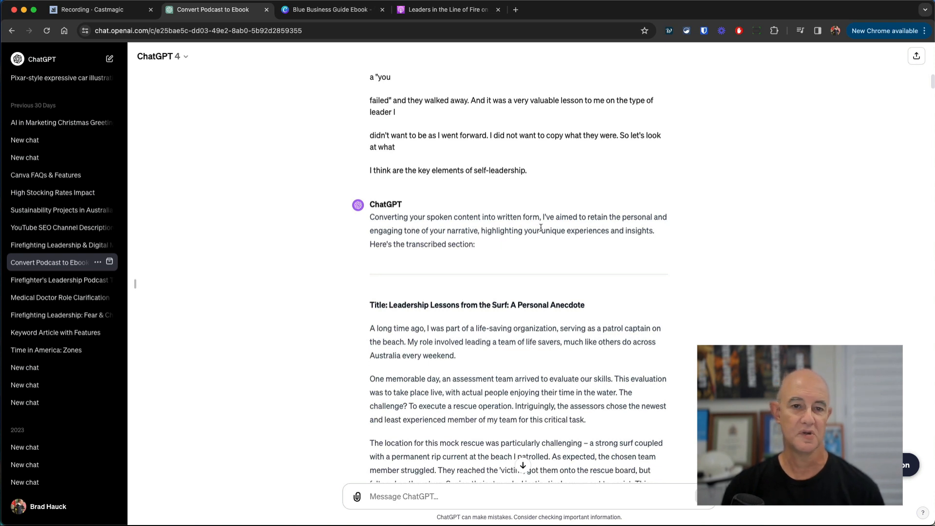
{"action": "scroll", "coordinate": [539, 241], "scroll_direction": "down", "scroll_amount": 4}
{"action": "scroll", "coordinate": [535, 238], "scroll_direction": "down", "scroll_amount": 2}
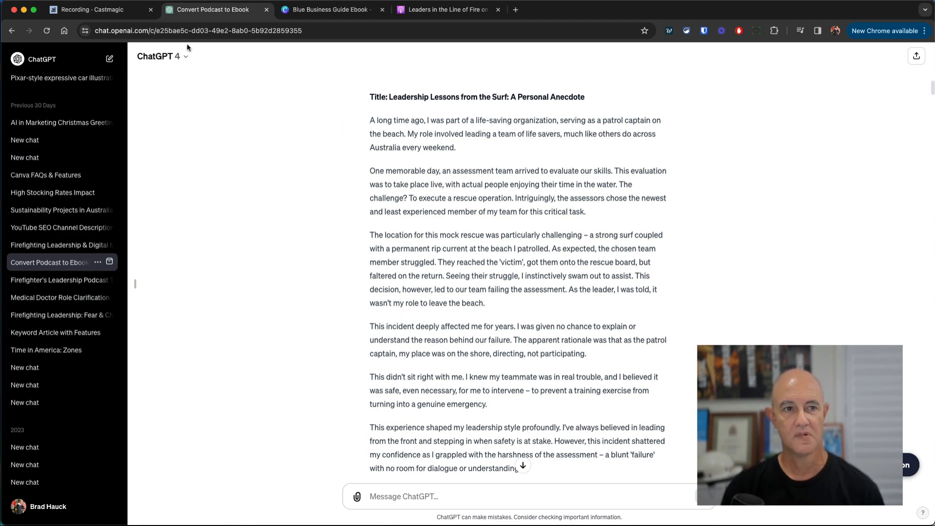
{"action": "key", "text": "ctrl+shift+Tab"}
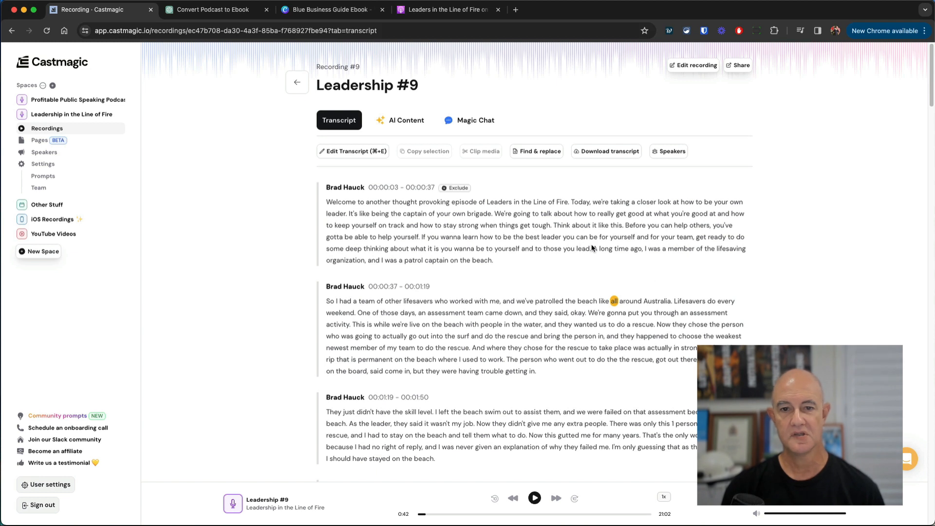
- Highlight the 'A long time ago…' sentence in the transcript, then return to the ChatGPT article
{"action": "left_click_drag", "start_coordinate": [593, 248], "coordinate": [627, 264]}
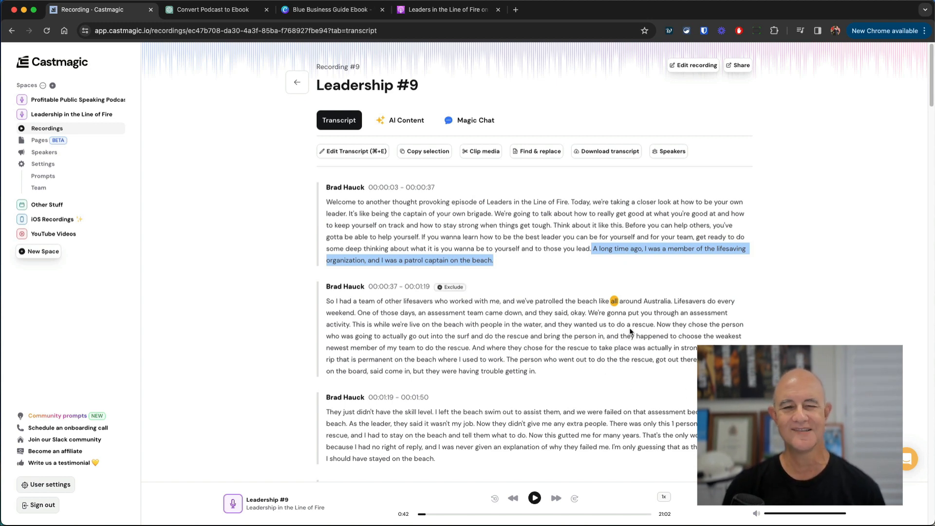
{"action": "left_click", "coordinate": [213, 10]}
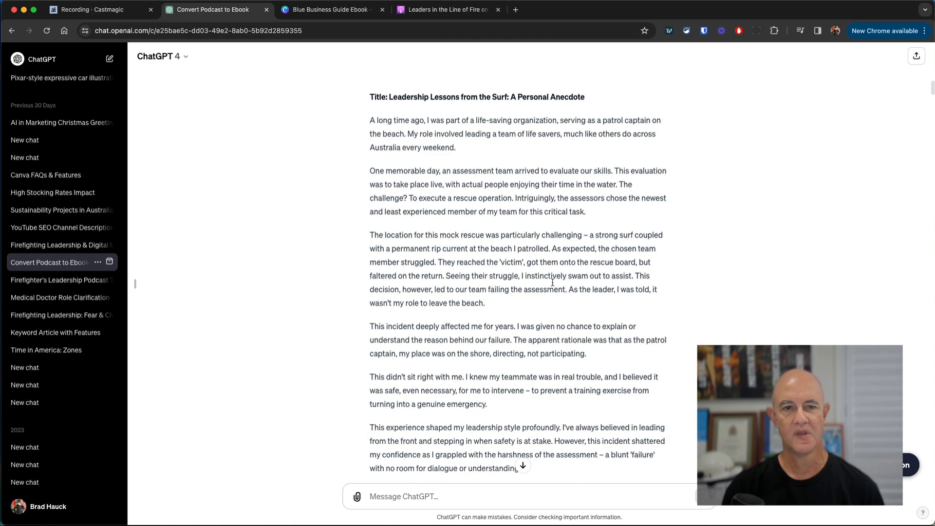
- Review the well-being and ambitious-goals rewrites in ChatGPT, then switch to the Blue Business Guide Ebook
{"action": "scroll", "coordinate": [545, 277], "scroll_direction": "down", "scroll_amount": 10}
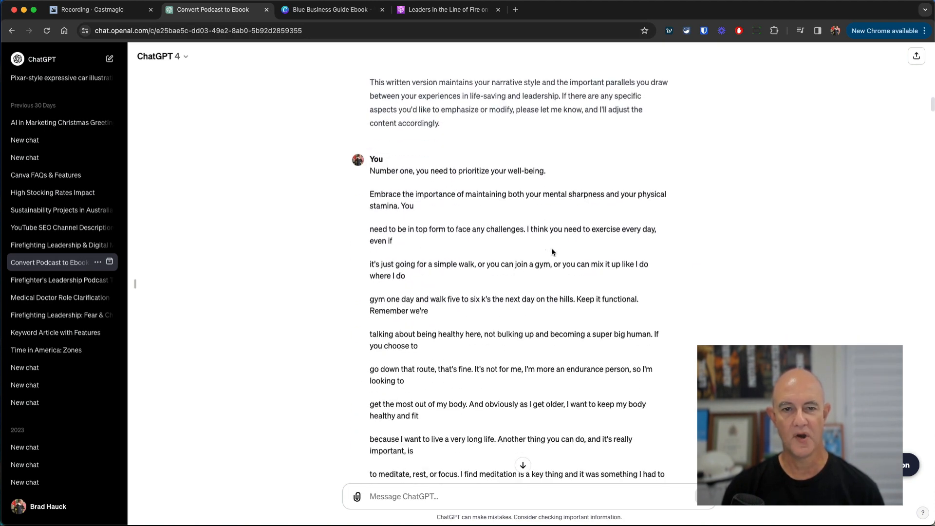
{"action": "scroll", "coordinate": [529, 228], "scroll_direction": "down", "scroll_amount": 5}
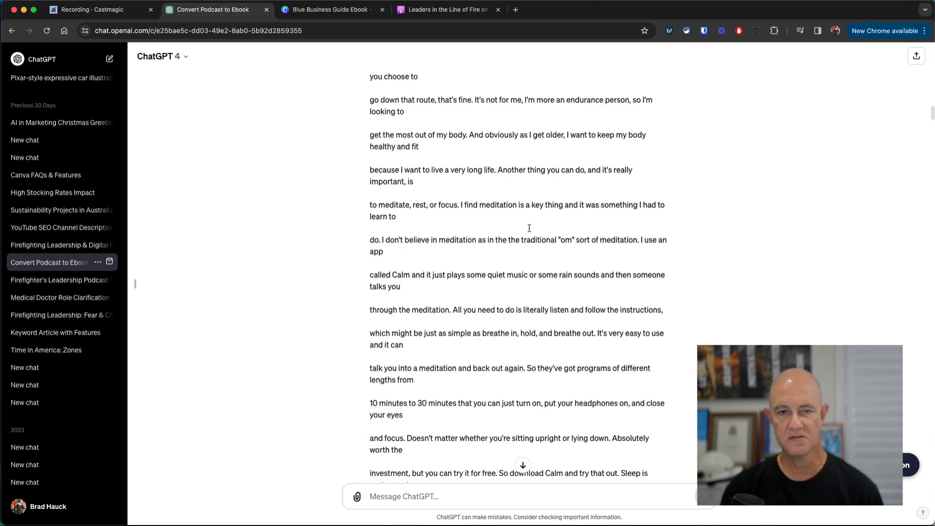
{"action": "scroll", "coordinate": [529, 228], "scroll_direction": "down", "scroll_amount": 20}
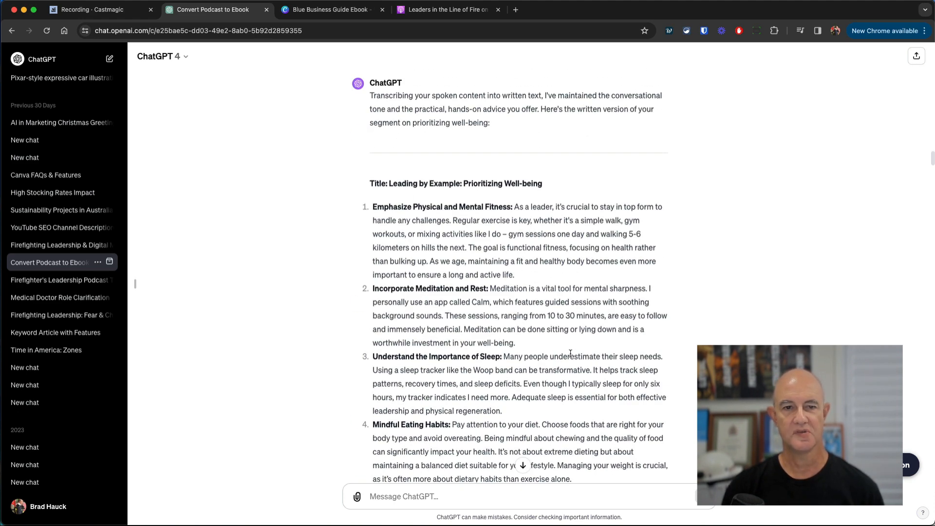
{"action": "scroll", "coordinate": [571, 353], "scroll_direction": "down", "scroll_amount": 12}
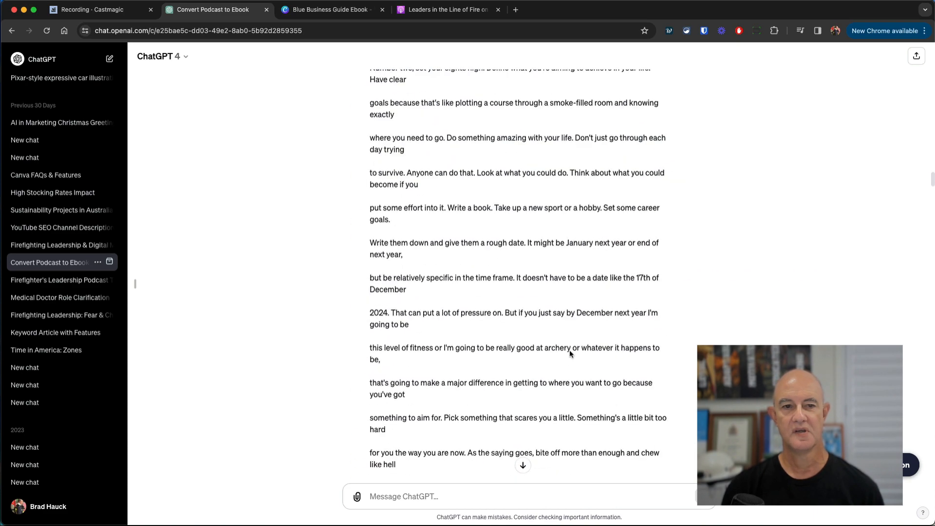
{"action": "scroll", "coordinate": [569, 350], "scroll_direction": "down", "scroll_amount": 15}
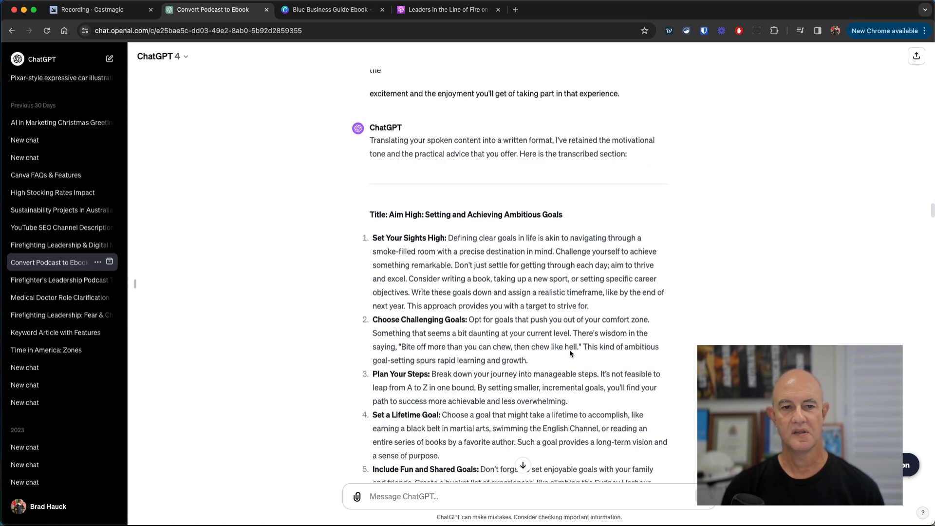
{"action": "scroll", "coordinate": [569, 350], "scroll_direction": "down", "scroll_amount": 1}
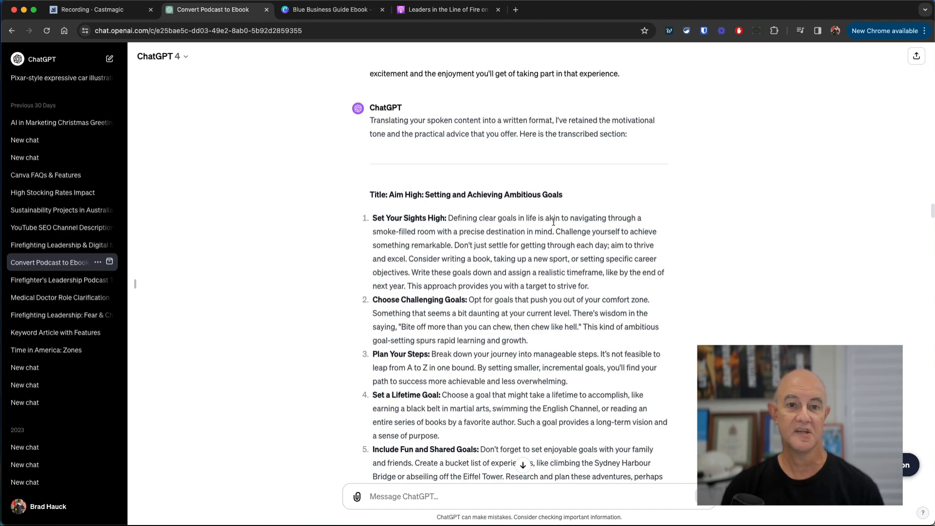
{"action": "scroll", "coordinate": [519, 319], "scroll_direction": "down", "scroll_amount": 6}
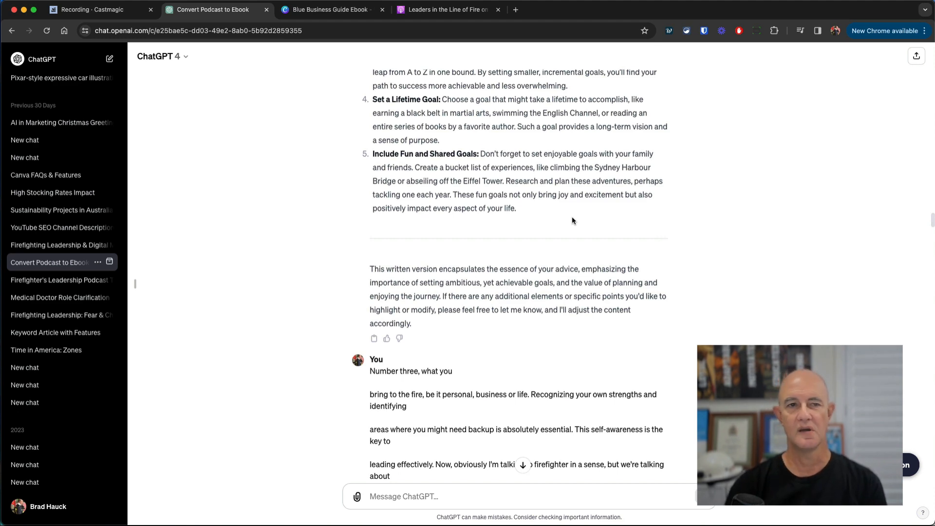
{"action": "left_click", "coordinate": [346, 11]}
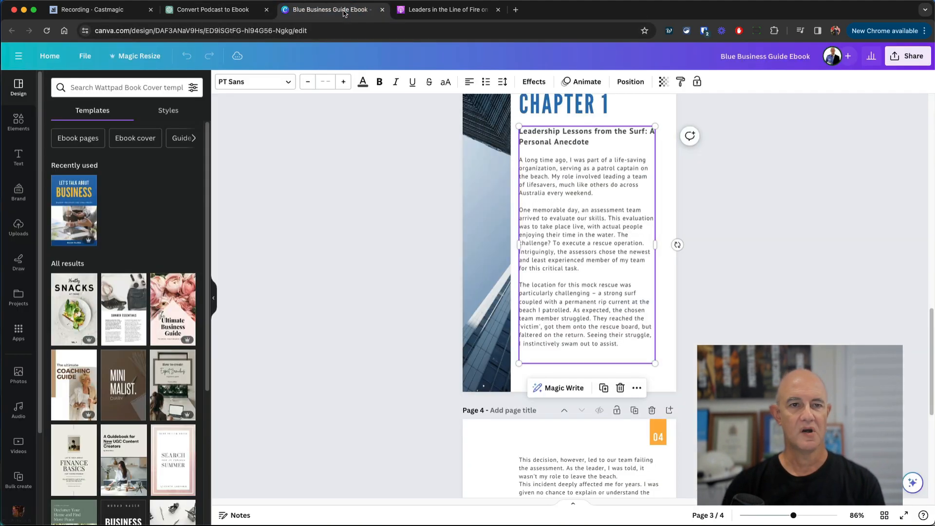
- Replace the cover word BUSINESS with LEADERSHIP
{"action": "scroll", "coordinate": [493, 130], "scroll_direction": "up", "scroll_amount": 15}
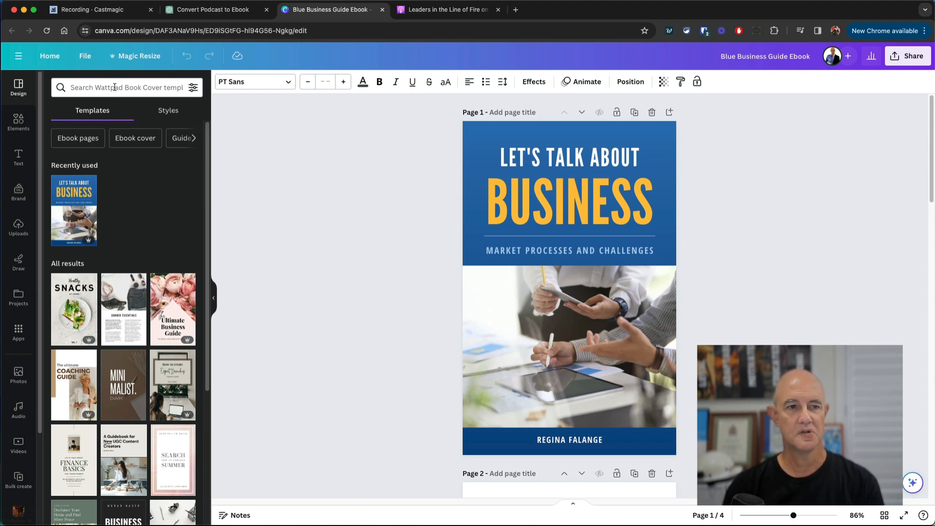
{"action": "left_click", "coordinate": [582, 155]}
{"action": "double_click", "coordinate": [580, 210]}
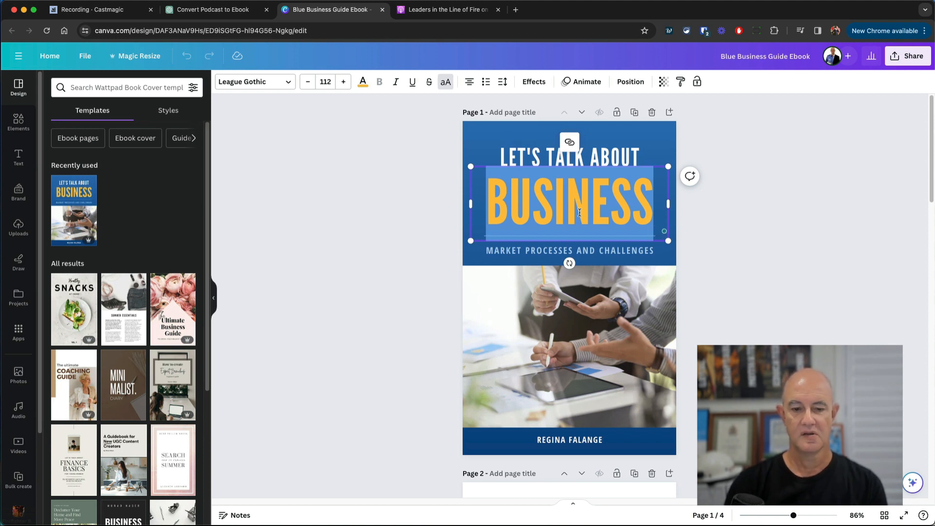
{"action": "type", "text": "DE"}
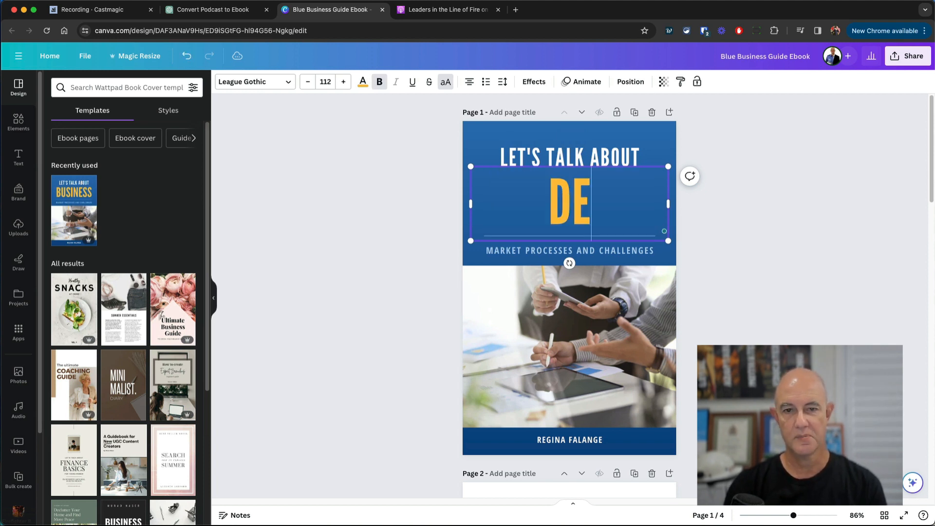
{"action": "key", "text": "BackSpace"}
{"action": "key", "text": "BackSpace"}
{"action": "type", "text": "LEADDER"}
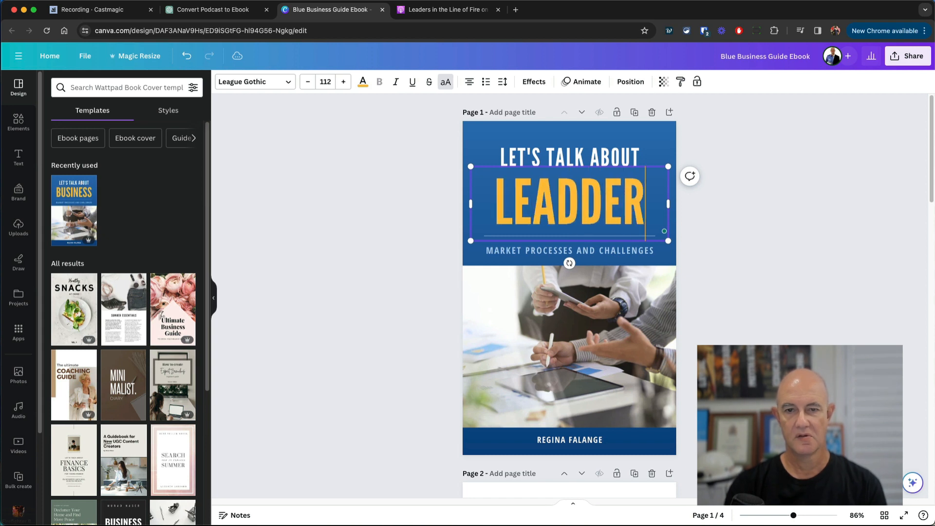
{"action": "key", "text": "BackSpace"}
{"action": "key", "text": "BackSpace"}
{"action": "key", "text": "BackSpace"}
{"action": "type", "text": "ERSHIP"}
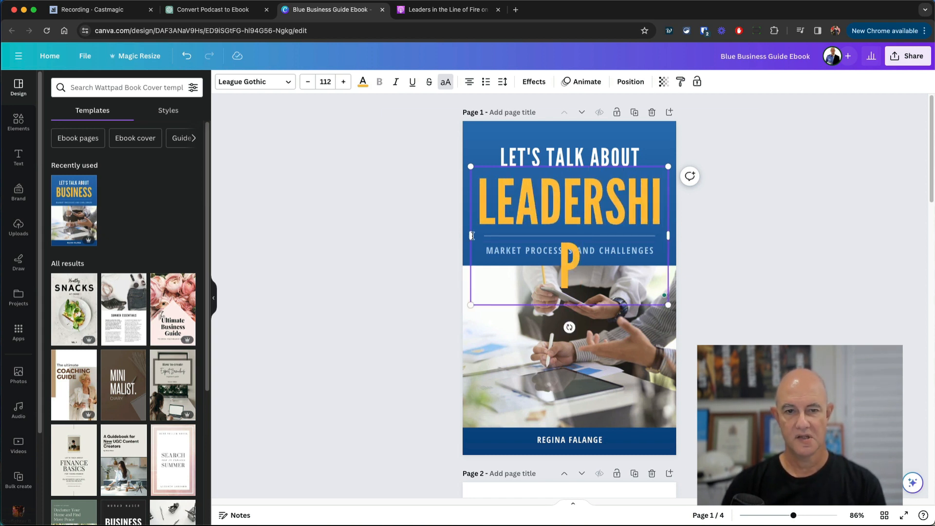
- Widen the LEADERSHIP headline box so it fits one line and nudge it into place
{"action": "left_click_drag", "start_coordinate": [470, 234], "coordinate": [459, 234]}
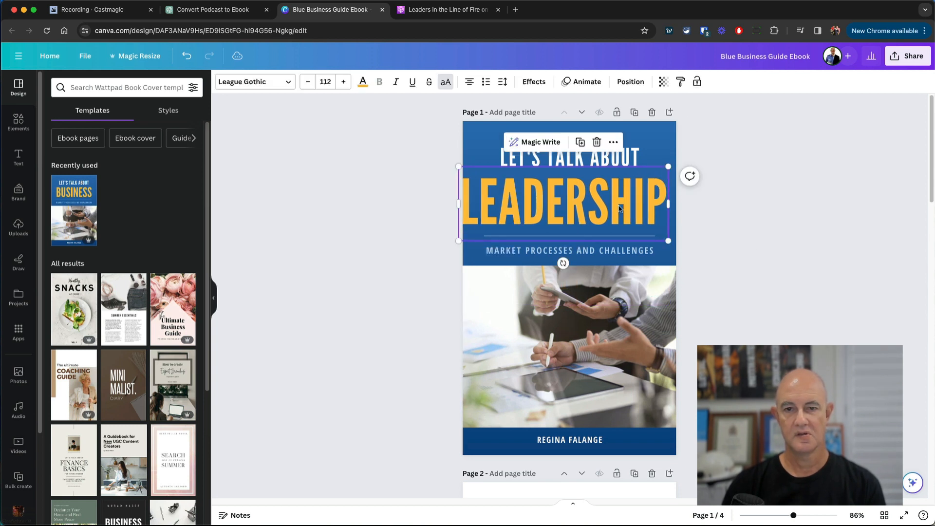
{"action": "left_click_drag", "start_coordinate": [619, 206], "coordinate": [623, 208]}
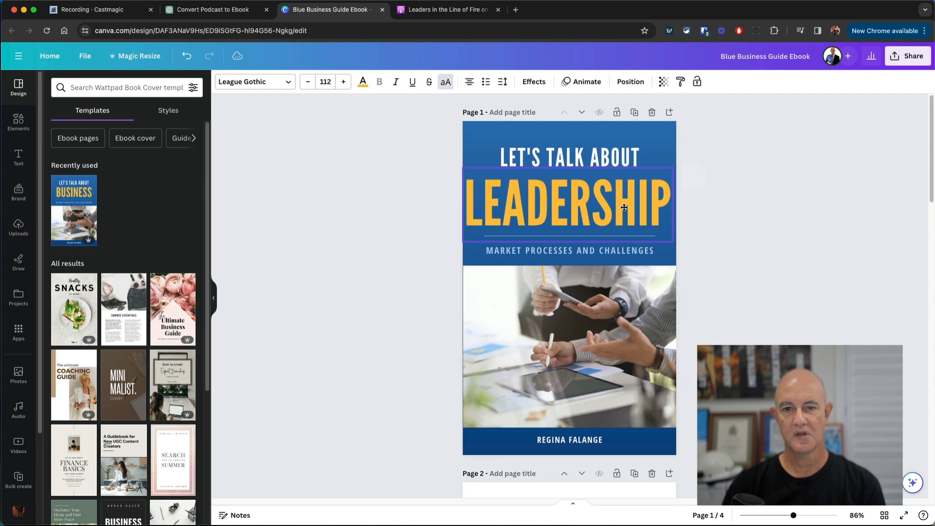
{"action": "left_click", "coordinate": [795, 261]}
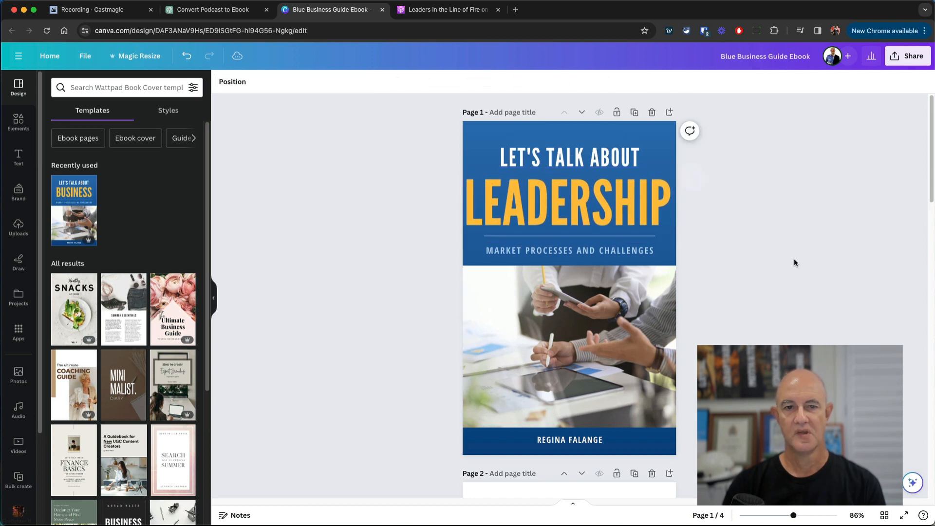
{"action": "left_click", "coordinate": [656, 227]}
- Change the cover subtitle to 'LEADERS IN THE LINE OF FIRE'
{"action": "key", "text": "Right"}
{"action": "key", "text": "Right"}
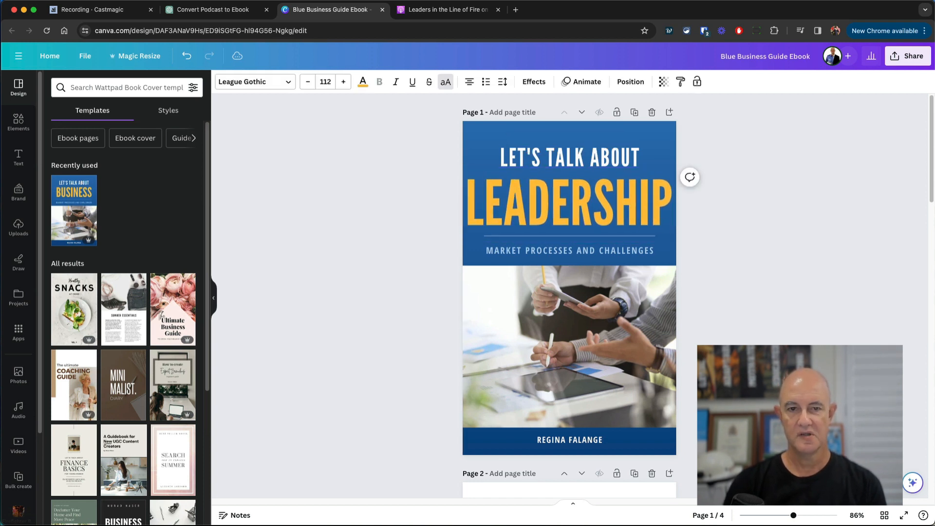
{"action": "left_click", "coordinate": [761, 267]}
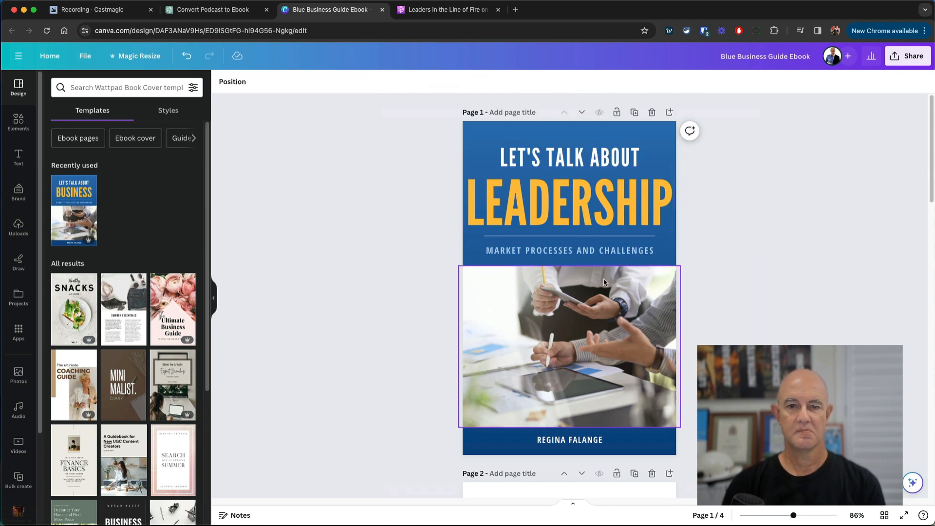
{"action": "double_click", "coordinate": [576, 253]}
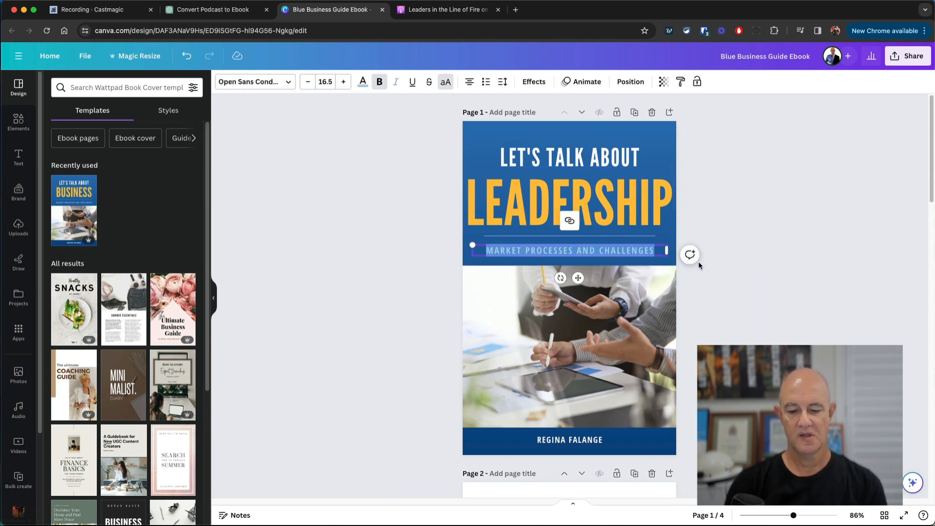
{"action": "type", "text": "LEADERSS"}
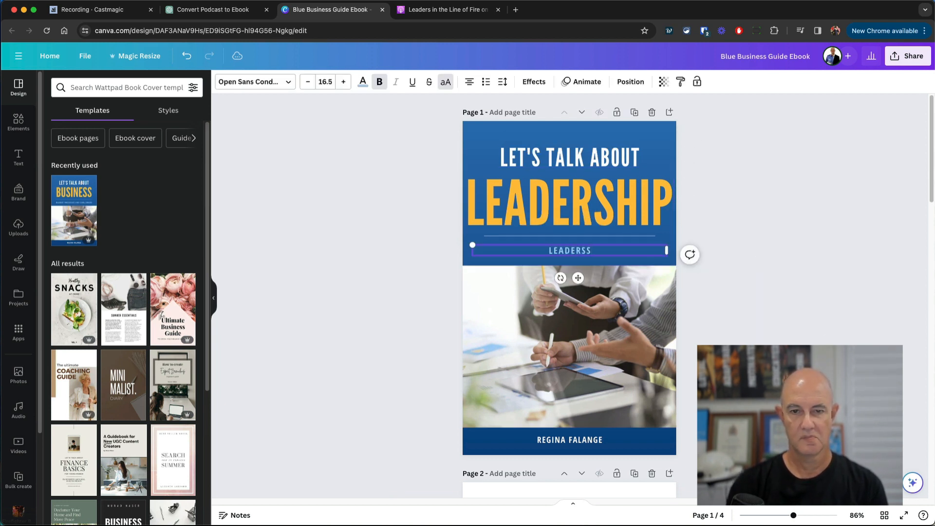
{"action": "key", "text": "BackSpace"}
{"action": "type", "text": "ON"}
{"action": "key", "text": "BackSpace"}
{"action": "key", "text": "BackSpace"}
{"action": "key", "text": "BackSpace"}
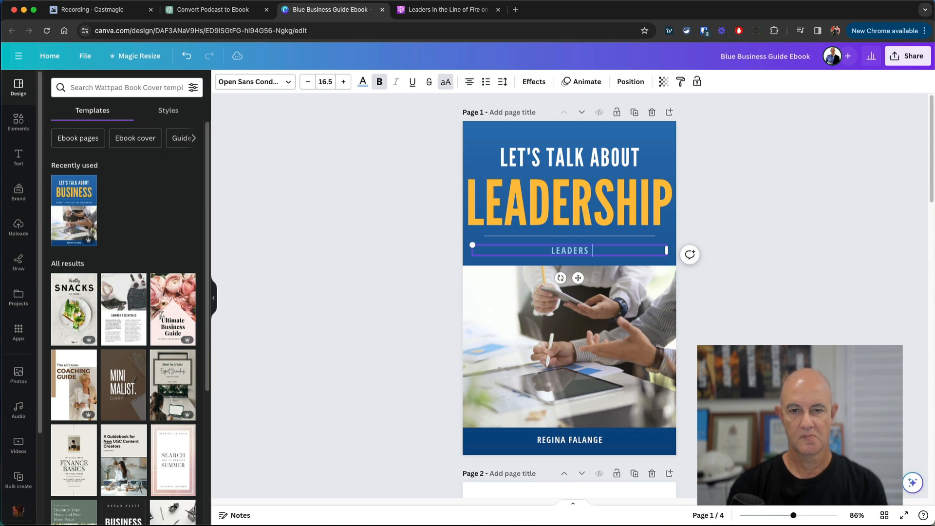
{"action": "type", "text": "IN THE LINE"}
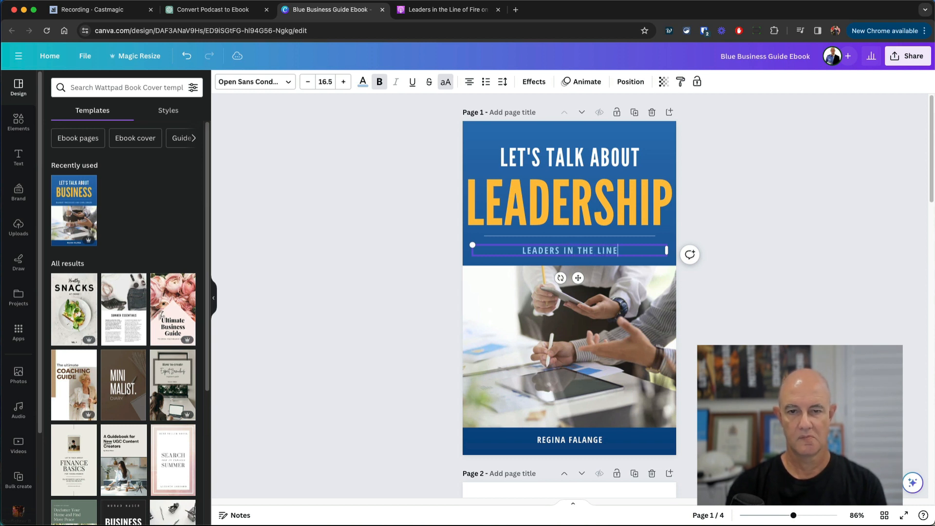
{"action": "type", "text": " OF FIRE"}
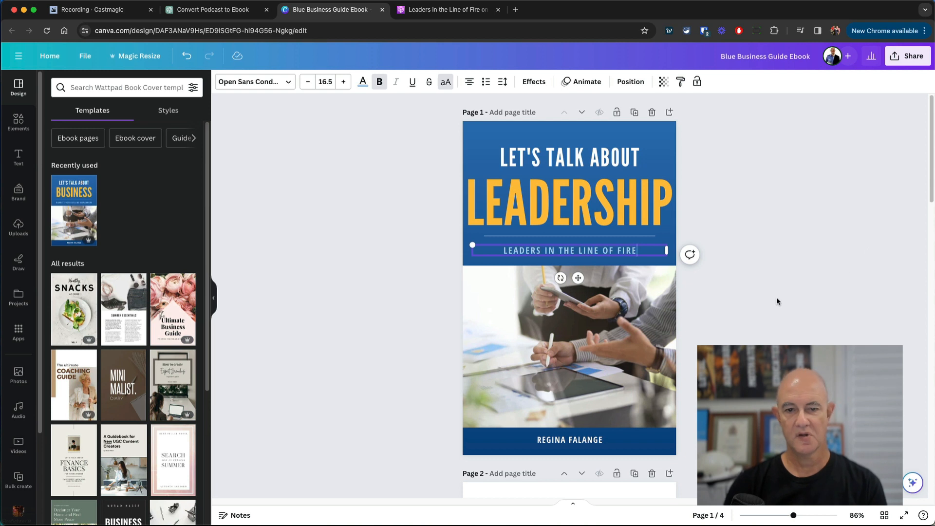
{"action": "left_click", "coordinate": [779, 298]}
- Replace the cover's author line with the new author's name
{"action": "double_click", "coordinate": [586, 440]}
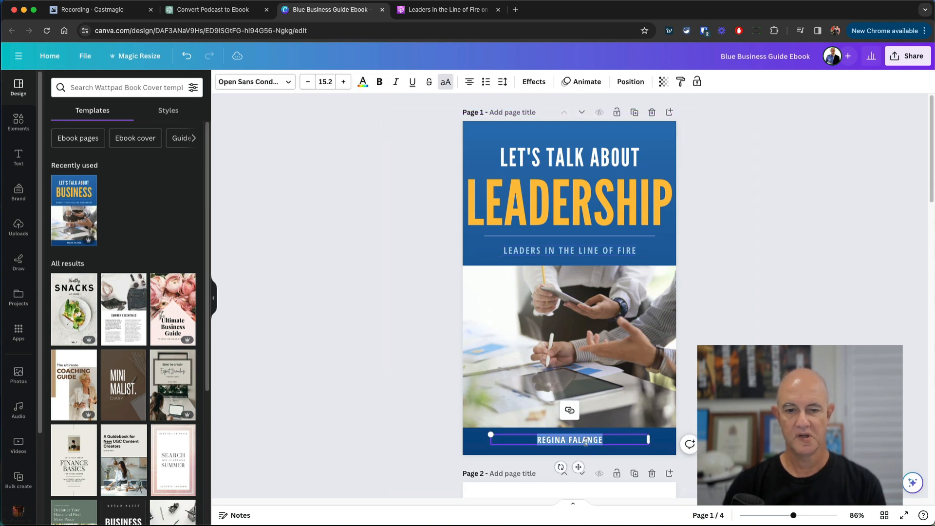
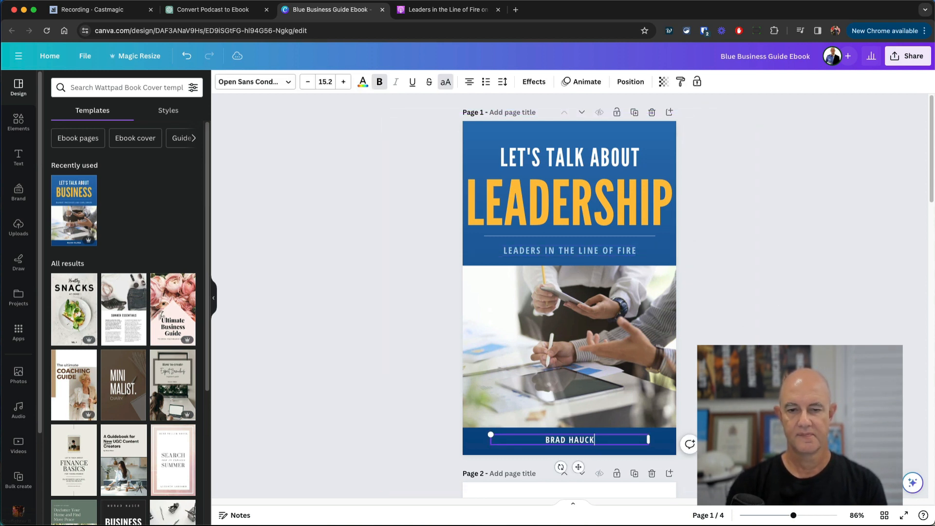
{"action": "left_click", "coordinate": [793, 327]}
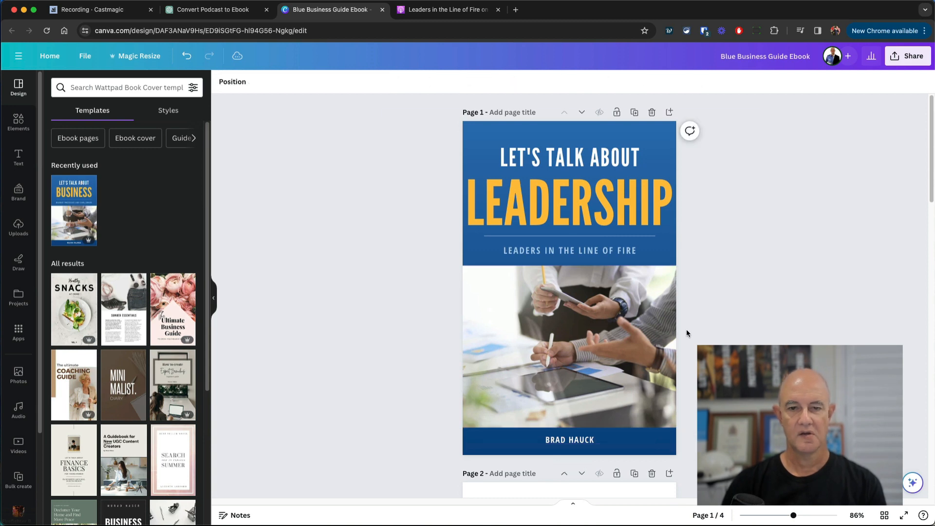
{"action": "left_click", "coordinate": [601, 336]}
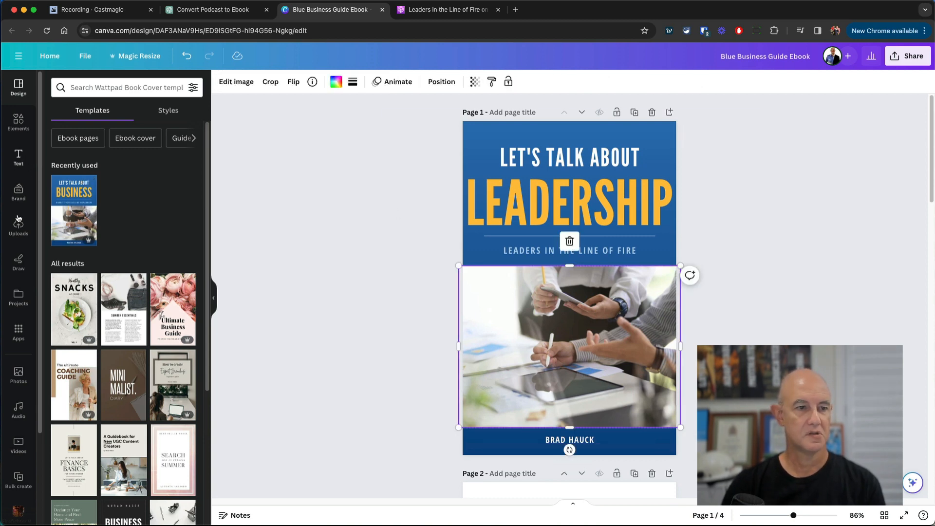
- Replace the cover's office photo with the uploaded bushfire image
{"action": "left_click", "coordinate": [18, 229]}
{"action": "scroll", "coordinate": [162, 356], "scroll_direction": "down", "scroll_amount": 10}
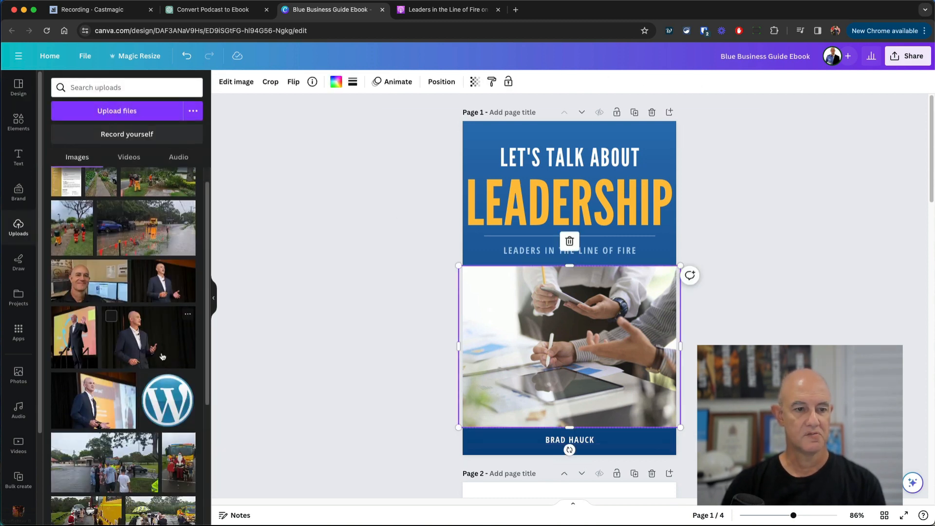
{"action": "scroll", "coordinate": [162, 356], "scroll_direction": "down", "scroll_amount": 3}
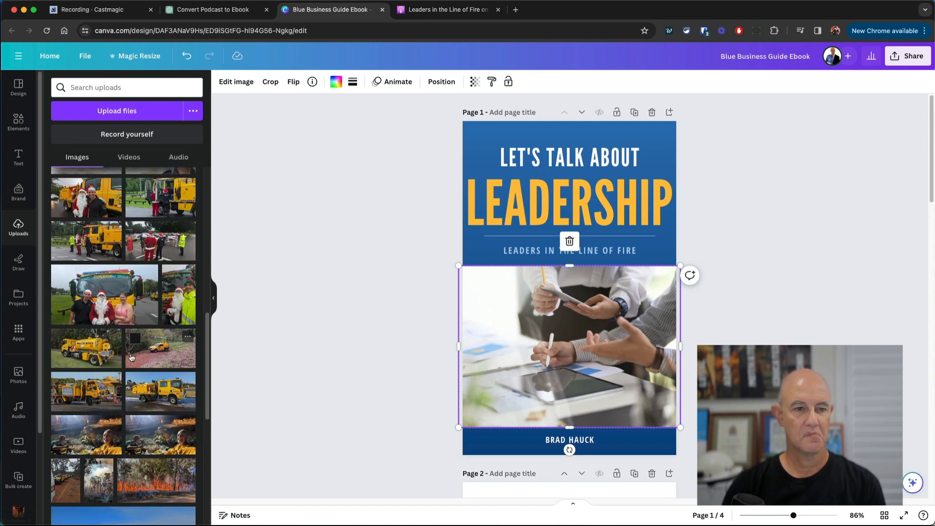
{"action": "scroll", "coordinate": [145, 340], "scroll_direction": "down", "scroll_amount": 7}
{"action": "scroll", "coordinate": [160, 390], "scroll_direction": "up", "scroll_amount": 6}
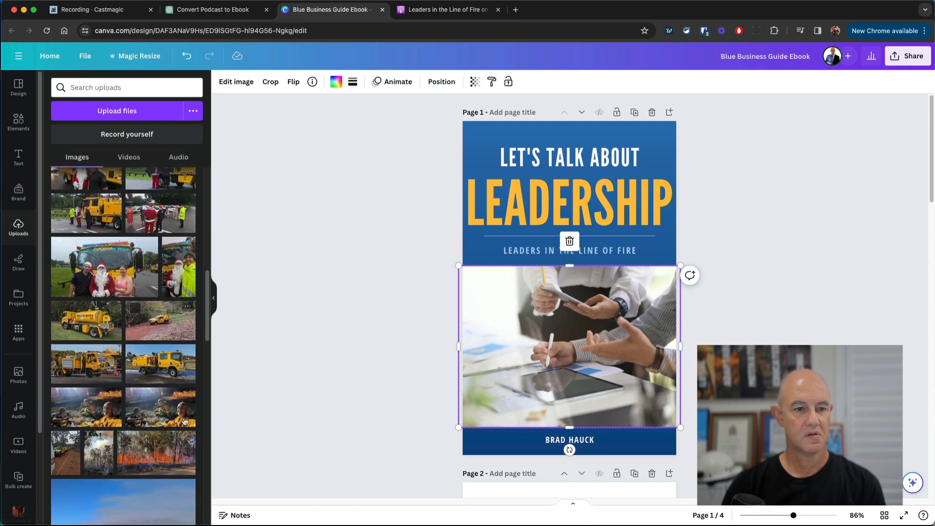
{"action": "left_click_drag", "start_coordinate": [170, 451], "coordinate": [567, 346]}
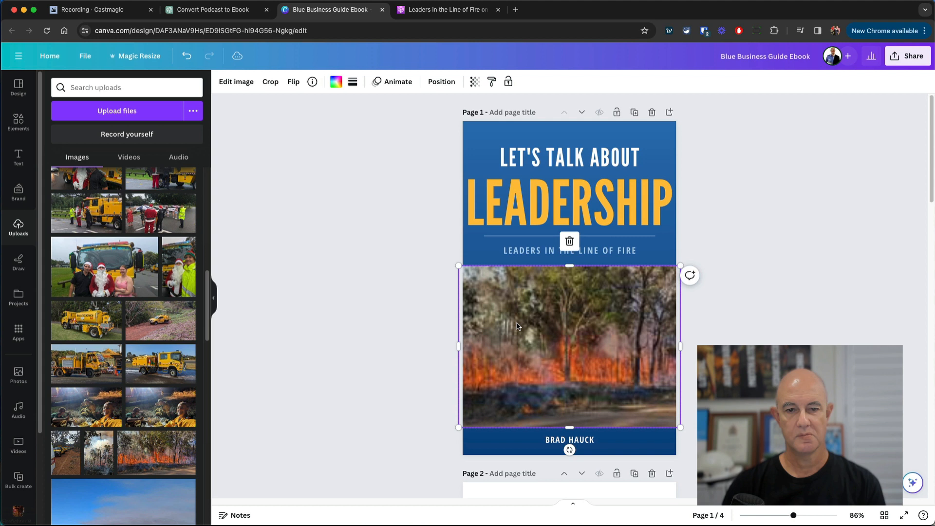
{"action": "left_click", "coordinate": [814, 343]}
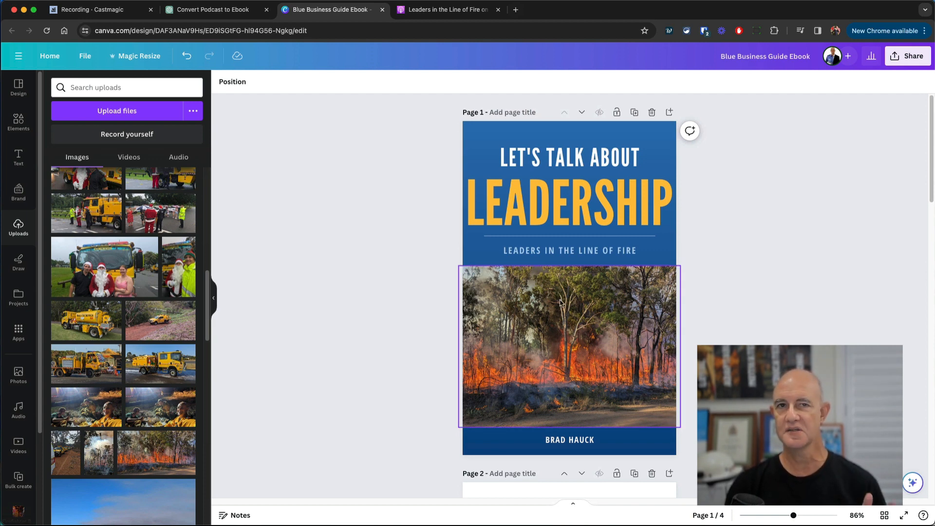
- Recolour the orange block beside INTRODUCTION to brand orange #ffa100 across all pages
{"action": "scroll", "coordinate": [561, 303], "scroll_direction": "down", "scroll_amount": 5}
{"action": "scroll", "coordinate": [561, 303], "scroll_direction": "down", "scroll_amount": 3}
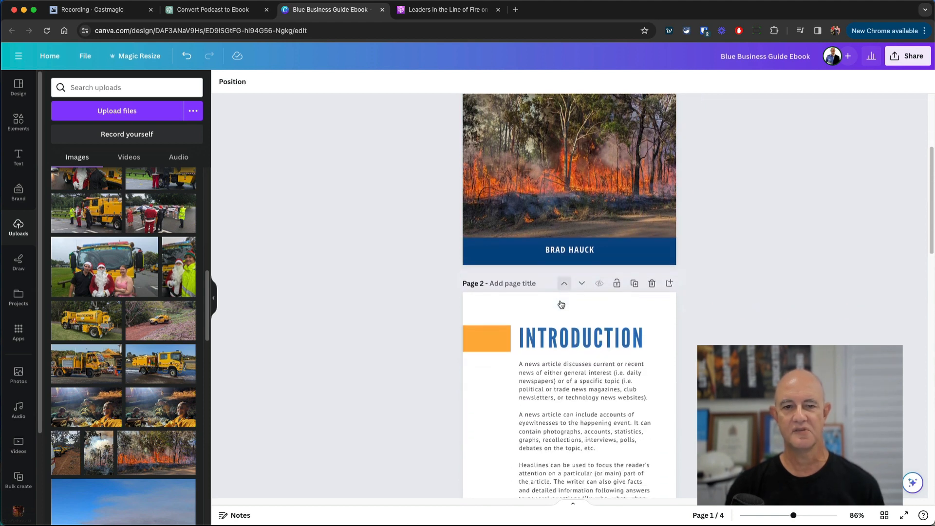
{"action": "scroll", "coordinate": [693, 325], "scroll_direction": "down", "scroll_amount": 4}
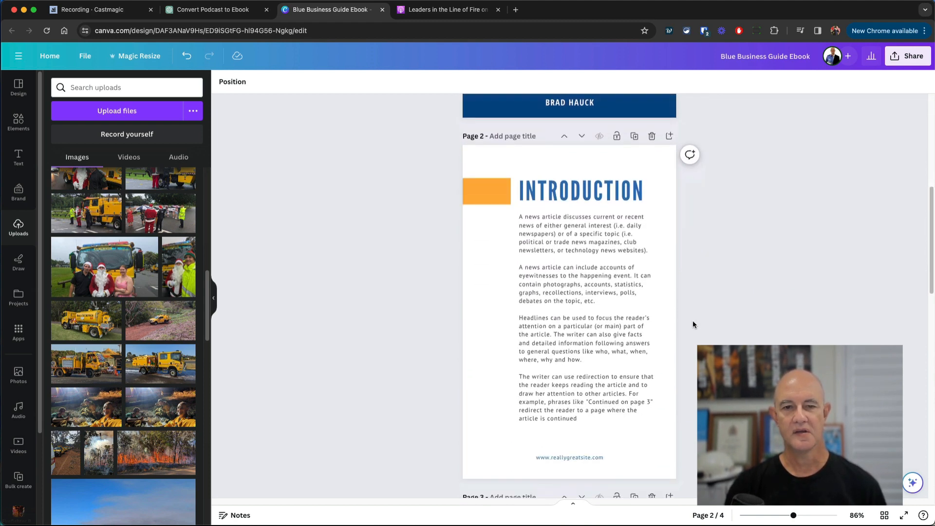
{"action": "scroll", "coordinate": [540, 196], "scroll_direction": "up", "scroll_amount": 5}
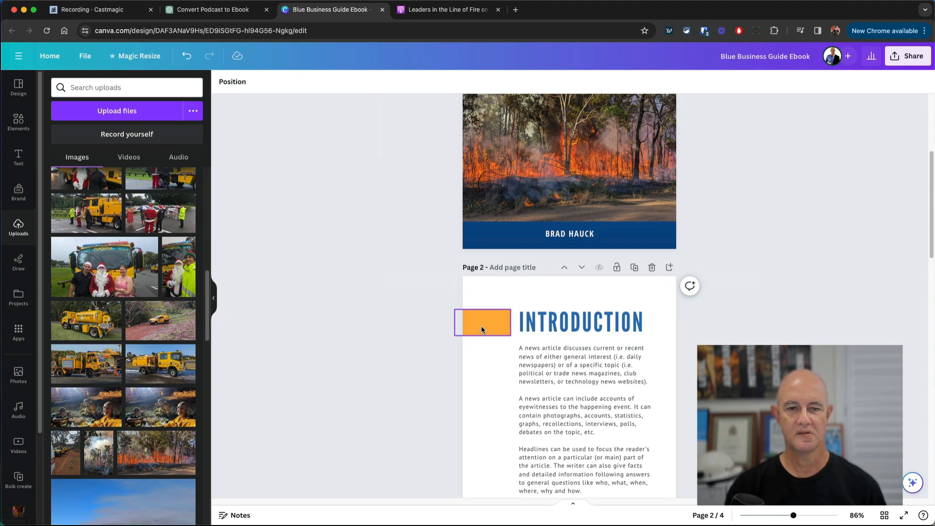
{"action": "left_click", "coordinate": [502, 330]}
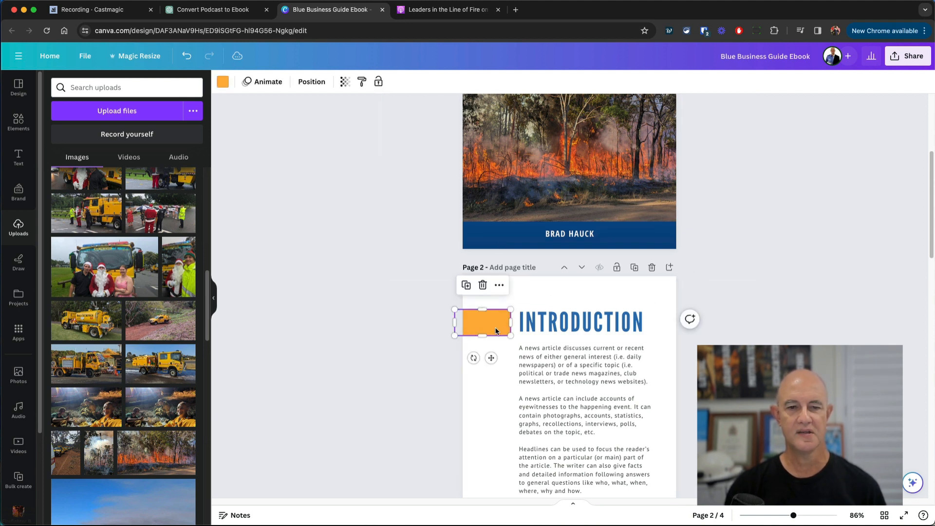
{"action": "left_click", "coordinate": [223, 83]}
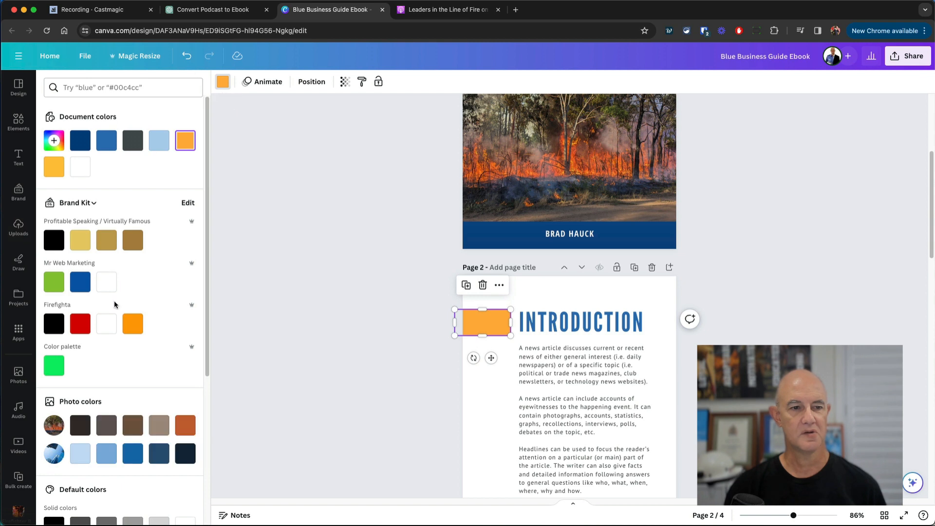
{"action": "left_click", "coordinate": [133, 325]}
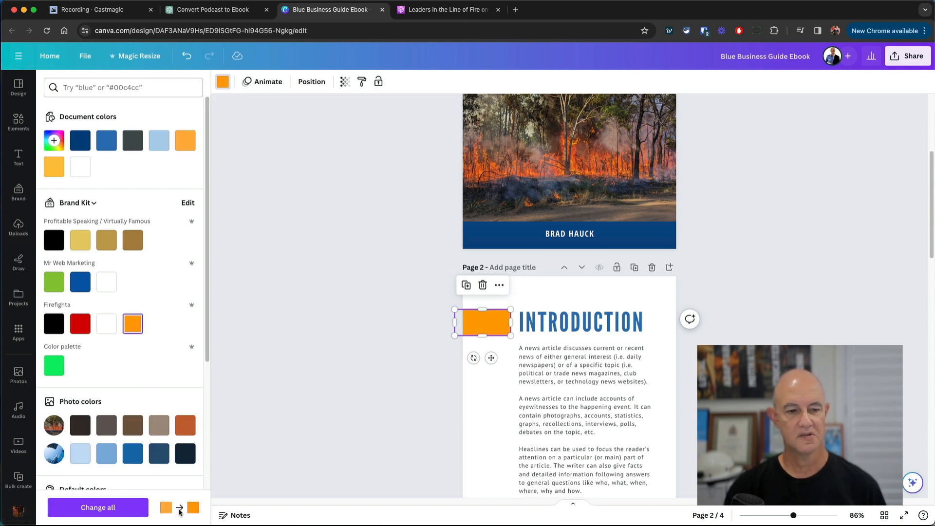
{"action": "left_click", "coordinate": [115, 507]}
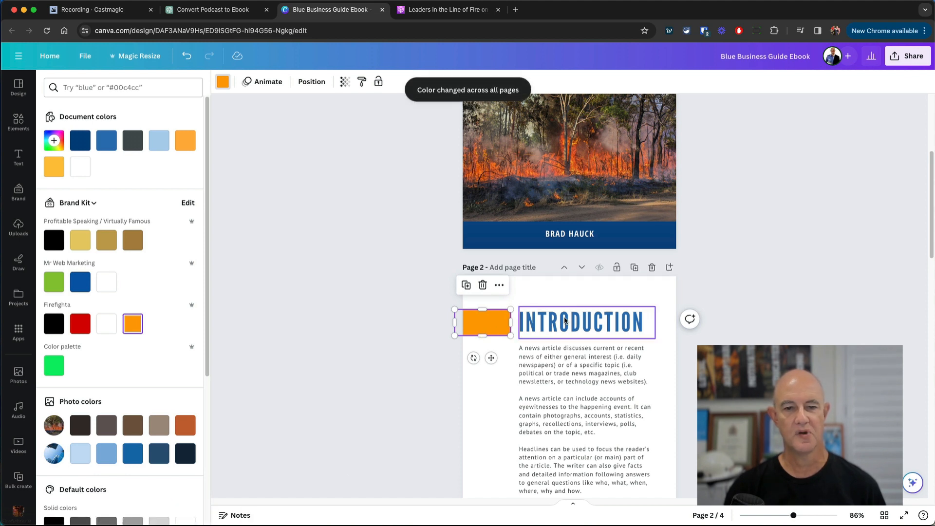
{"action": "left_click", "coordinate": [526, 236]}
{"action": "left_click", "coordinate": [475, 233]}
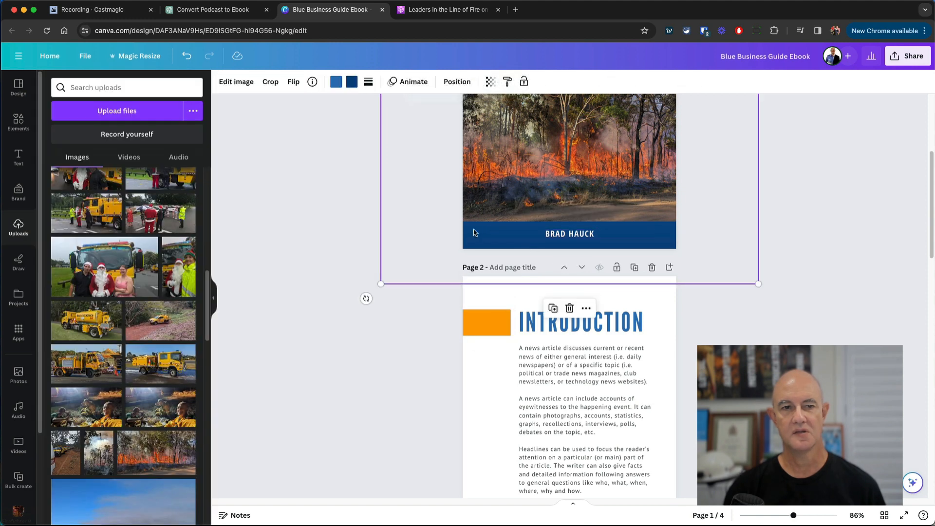
- Turn both blue areas of the cover background black
{"action": "scroll", "coordinate": [451, 212], "scroll_direction": "up", "scroll_amount": 5}
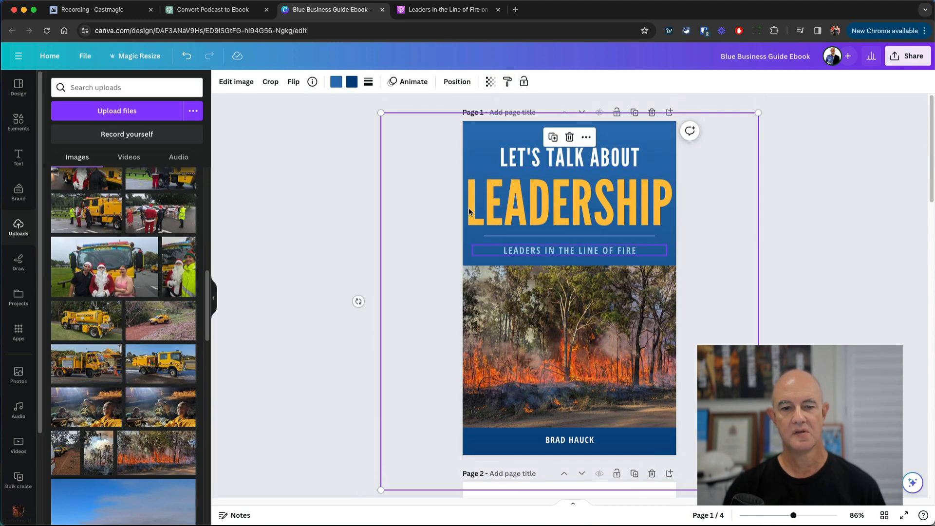
{"action": "left_click", "coordinate": [351, 82]}
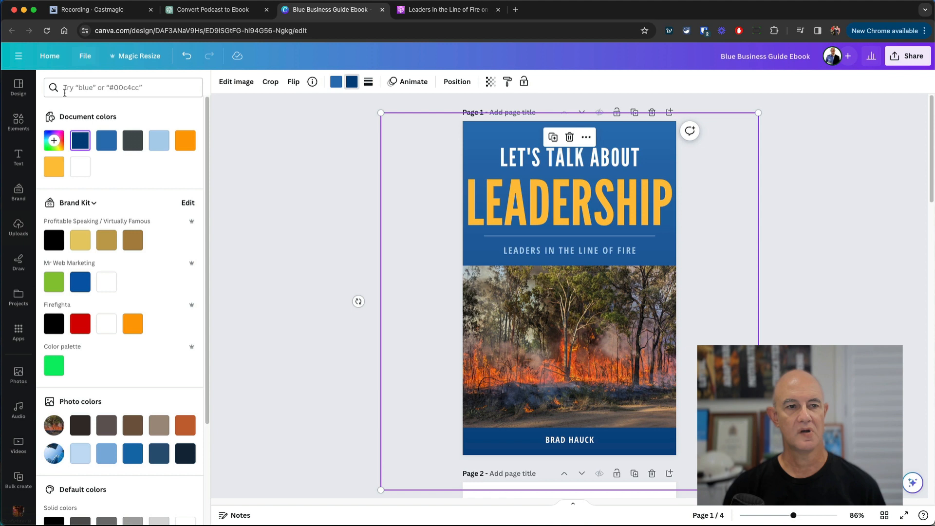
{"action": "left_click", "coordinate": [56, 237]}
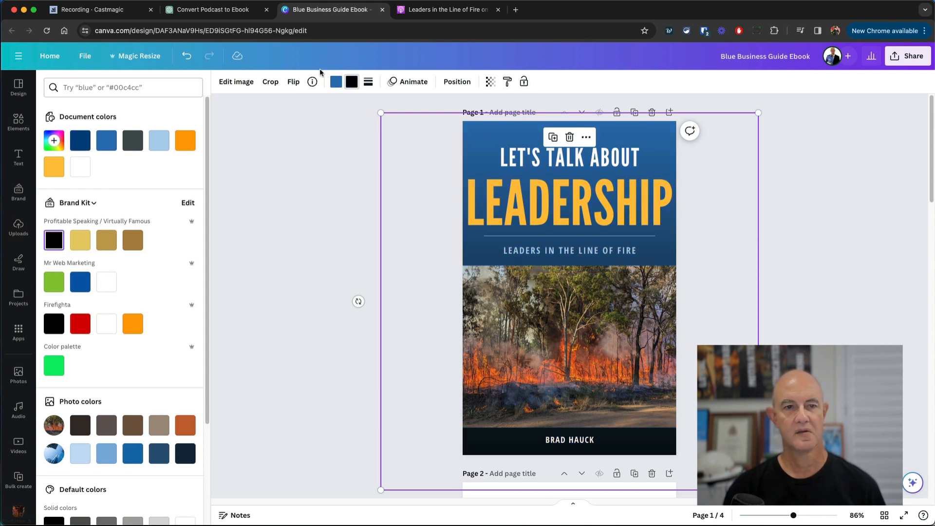
{"action": "left_click", "coordinate": [340, 83]}
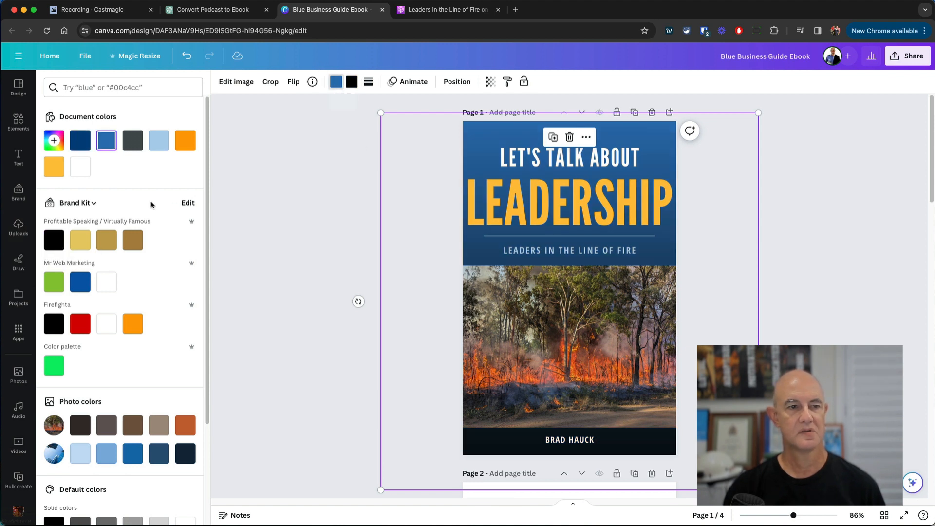
{"action": "left_click", "coordinate": [54, 239]}
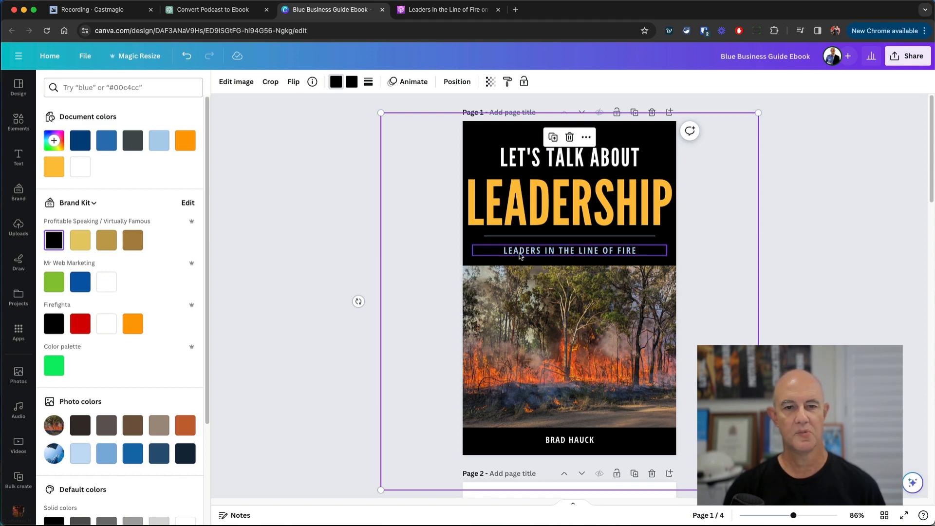
- Make the cover subtitle light yellow and the LEADERSHIP headline dark gold
{"action": "left_click", "coordinate": [593, 251]}
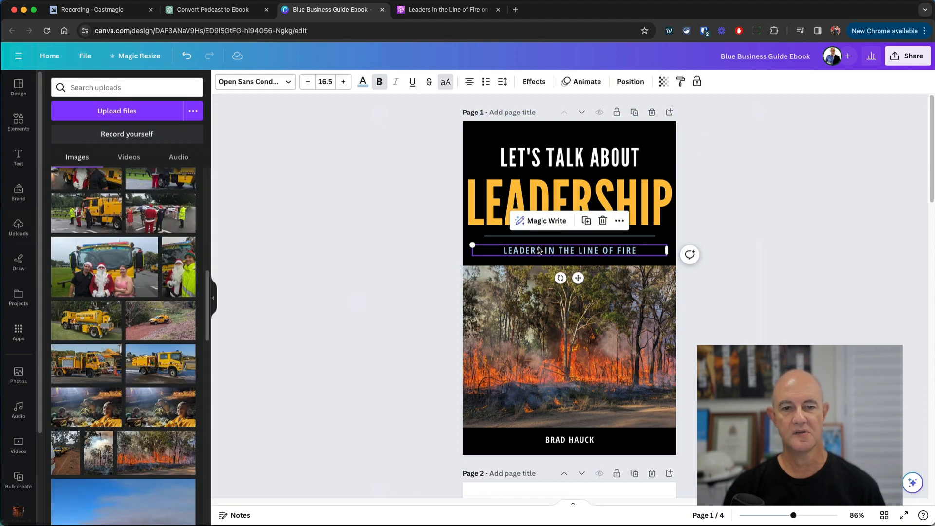
{"action": "left_click", "coordinate": [363, 81]}
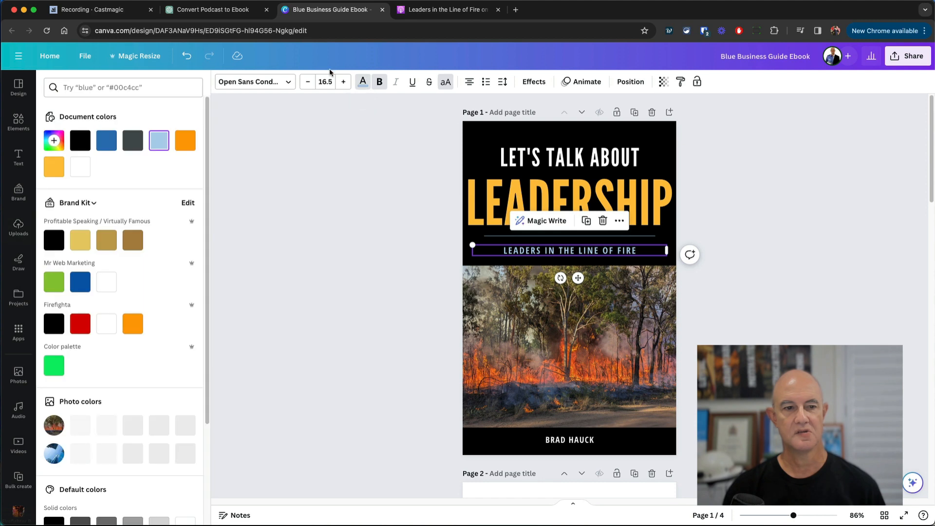
{"action": "left_click", "coordinate": [87, 242]}
{"action": "left_click", "coordinate": [528, 201]}
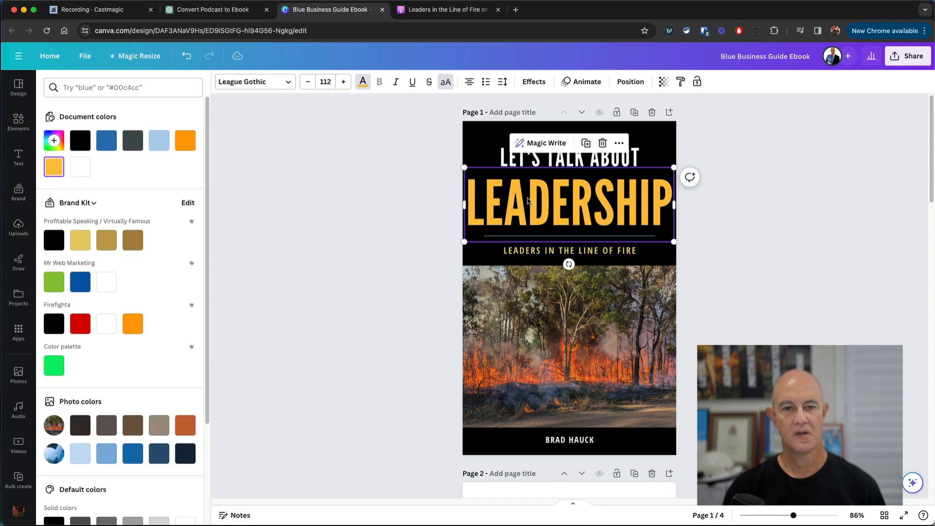
{"action": "left_click", "coordinate": [104, 239]}
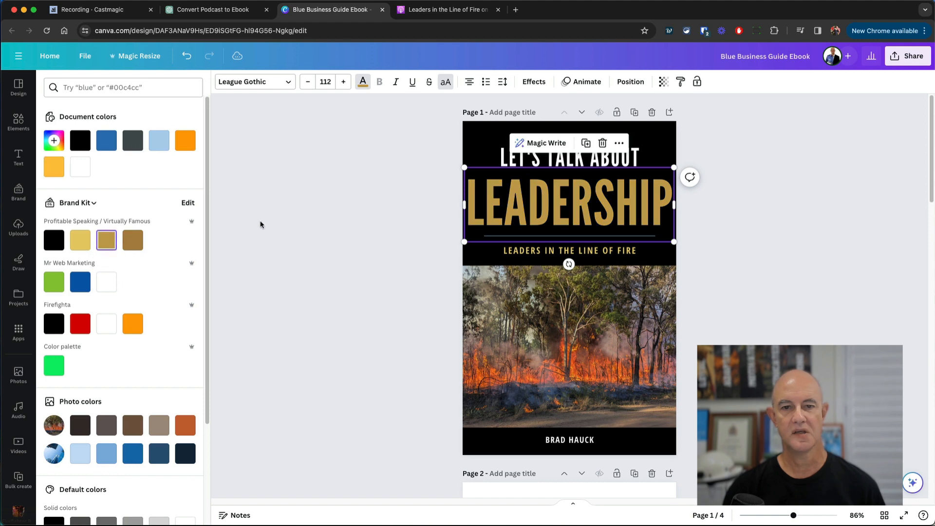
{"action": "left_click", "coordinate": [319, 190]}
{"action": "left_click", "coordinate": [794, 240]}
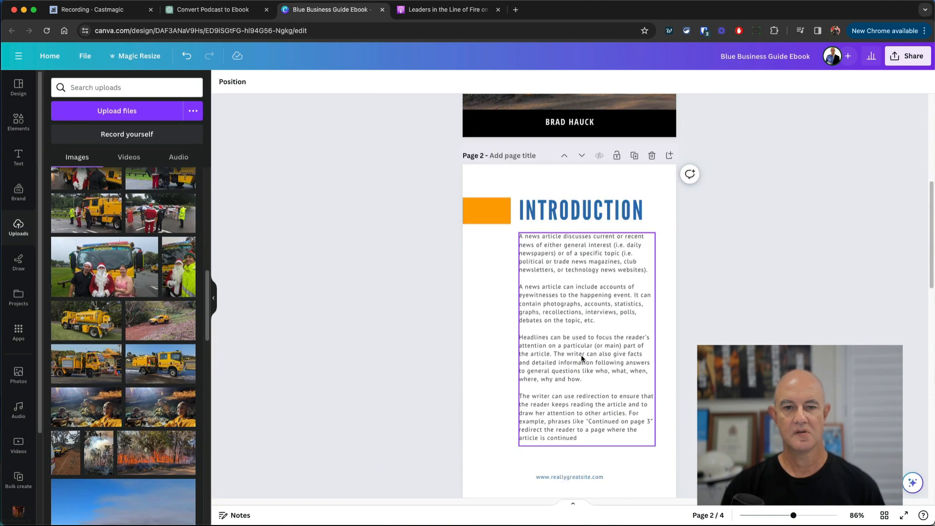
- Turn the INTRODUCTION heading black and apply that to every page's headings, including CHAPTER 1
{"action": "scroll", "coordinate": [581, 355], "scroll_direction": "down", "scroll_amount": 5}
{"action": "left_click", "coordinate": [597, 220]}
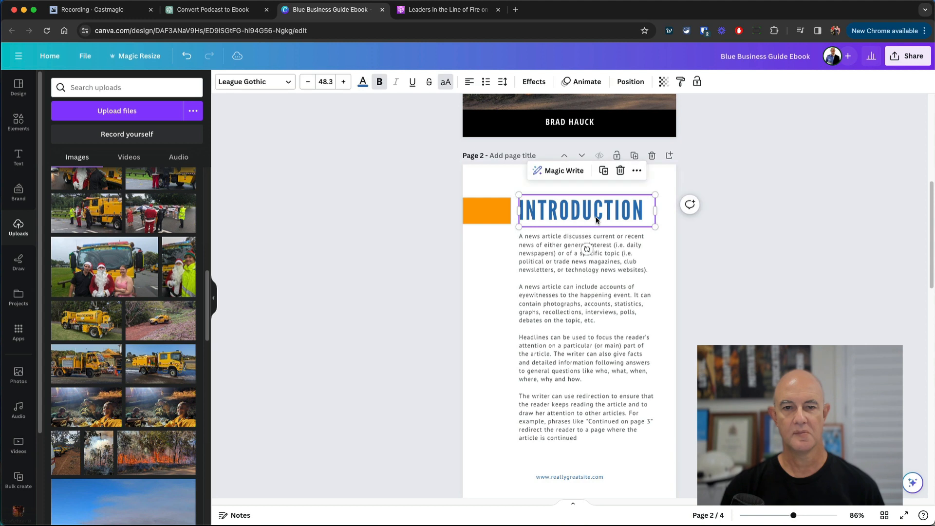
{"action": "left_click", "coordinate": [363, 82]}
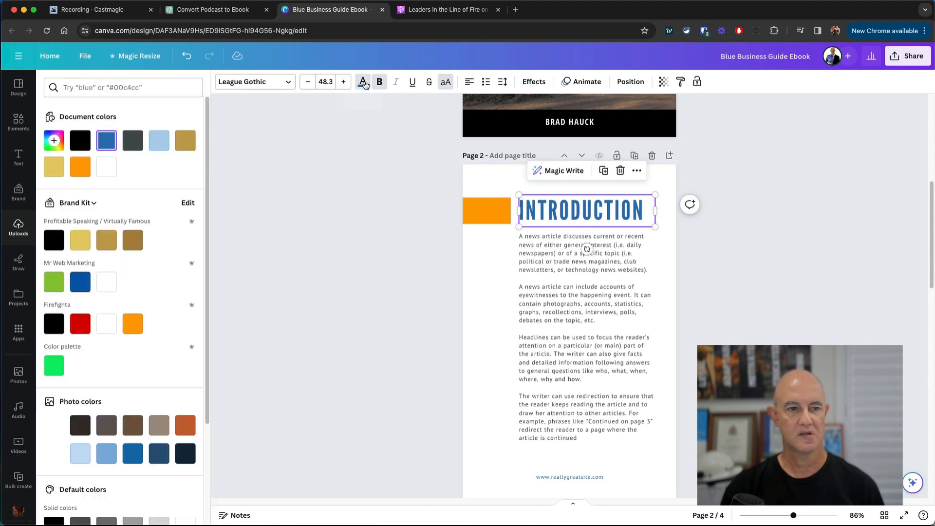
{"action": "left_click", "coordinate": [54, 240]}
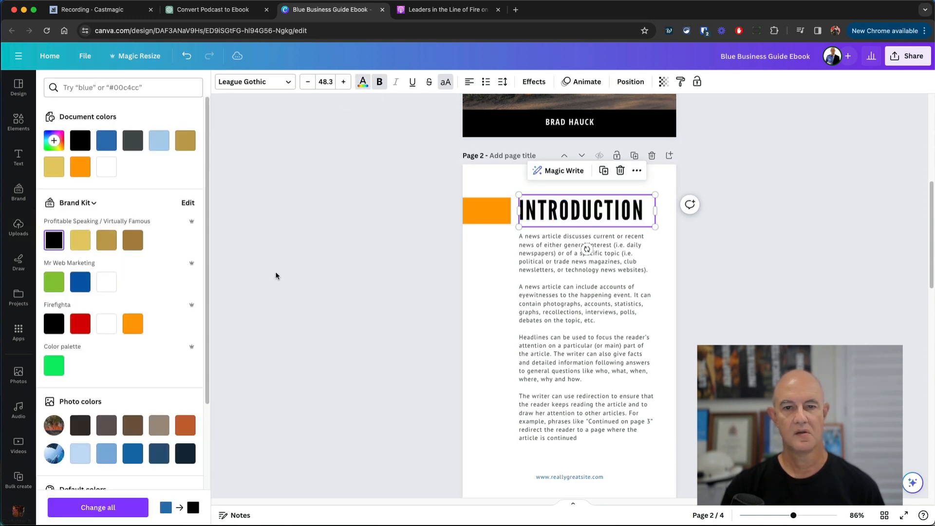
{"action": "left_click", "coordinate": [100, 507]}
{"action": "scroll", "coordinate": [674, 419], "scroll_direction": "down", "scroll_amount": 6}
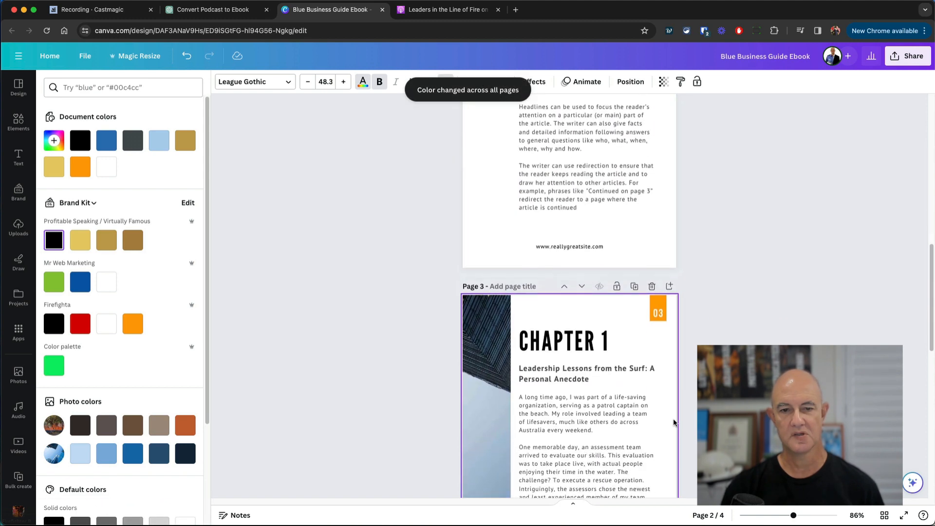
{"action": "scroll", "coordinate": [675, 417], "scroll_direction": "down", "scroll_amount": 8}
{"action": "scroll", "coordinate": [677, 417], "scroll_direction": "up", "scroll_amount": 8}
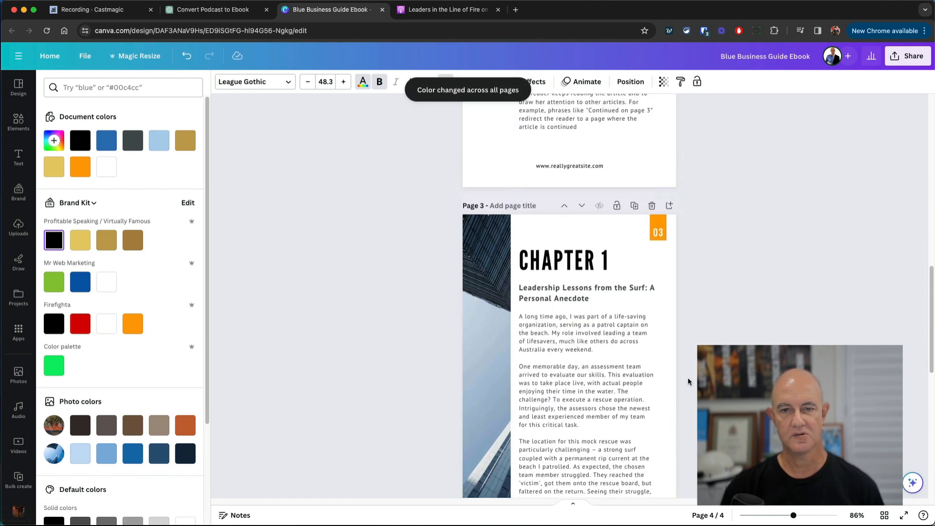
{"action": "scroll", "coordinate": [688, 380], "scroll_direction": "up", "scroll_amount": 3}
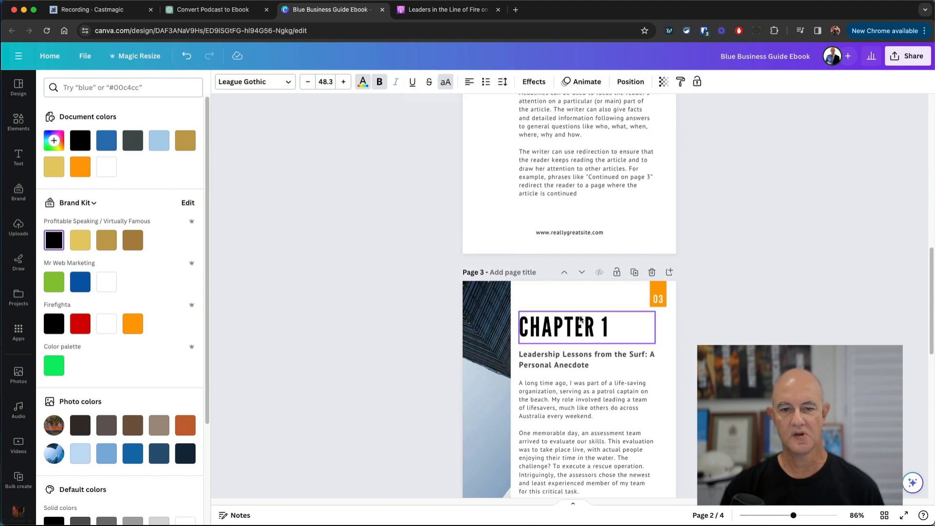
{"action": "scroll", "coordinate": [580, 325], "scroll_direction": "up", "scroll_amount": 5}
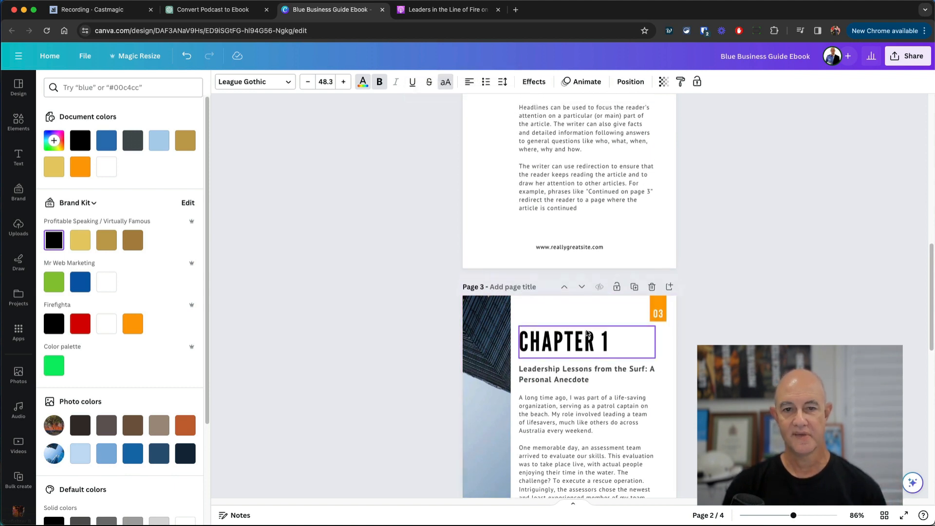
{"action": "scroll", "coordinate": [587, 336], "scroll_direction": "up", "scroll_amount": 7}
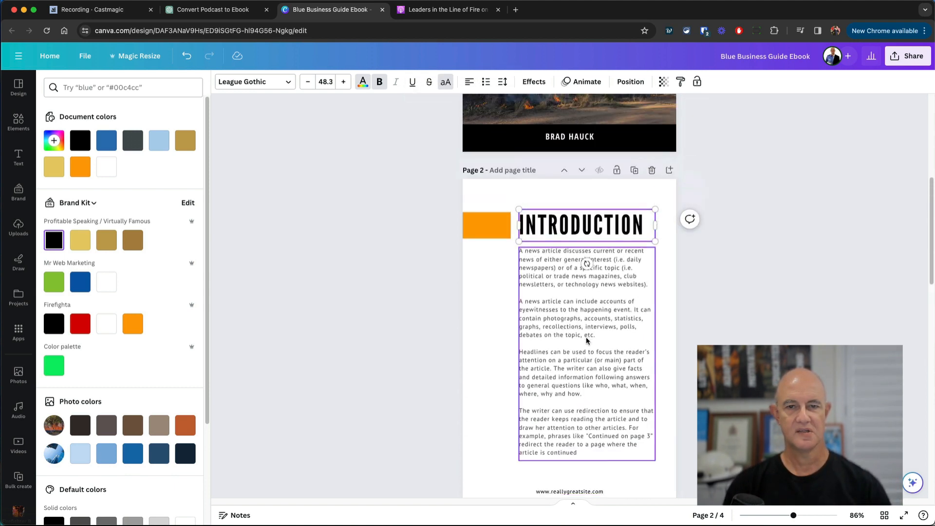
{"action": "left_click", "coordinate": [579, 272]}
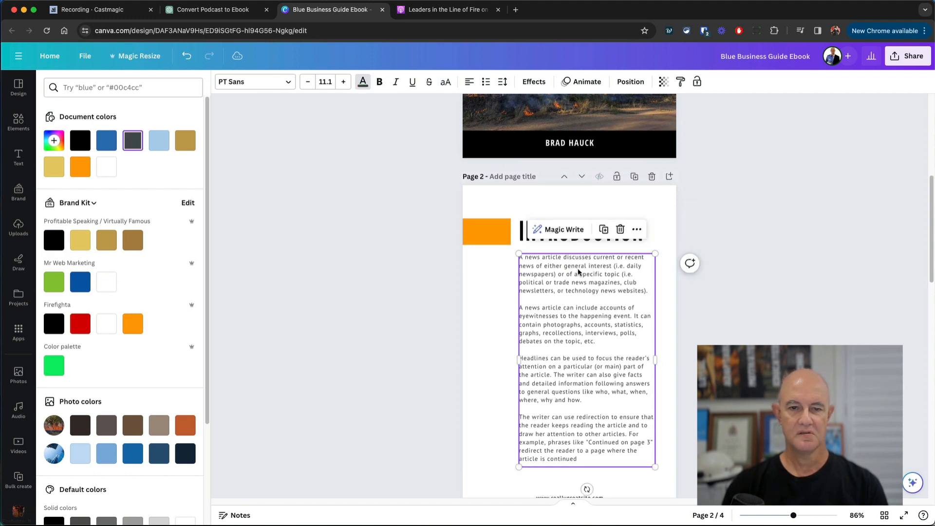
{"action": "triple_click", "coordinate": [562, 331]}
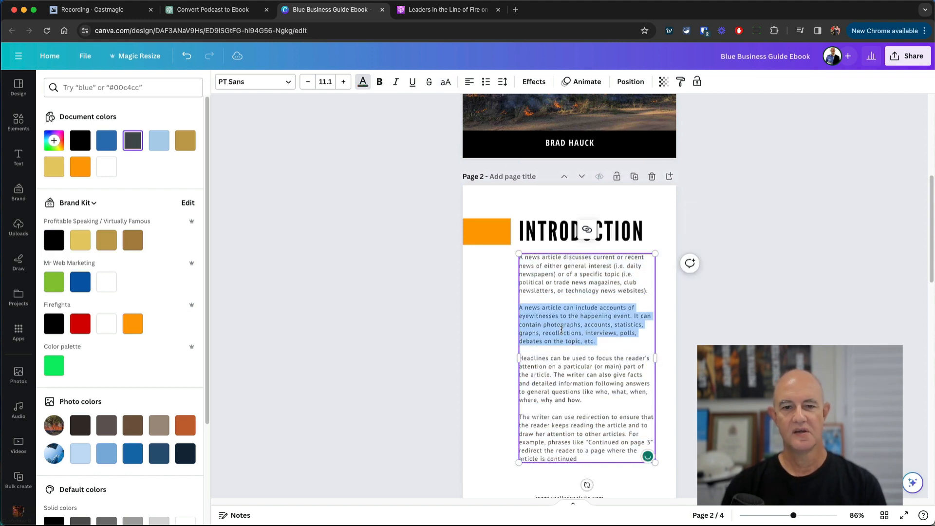
{"action": "double_click", "coordinate": [548, 282]}
{"action": "triple_click", "coordinate": [547, 283]}
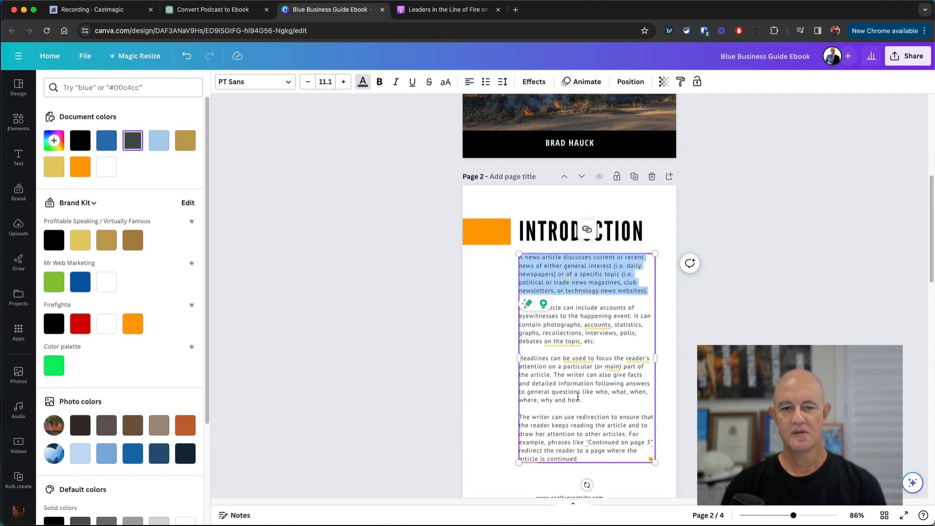
{"action": "scroll", "coordinate": [560, 385], "scroll_direction": "down", "scroll_amount": 10}
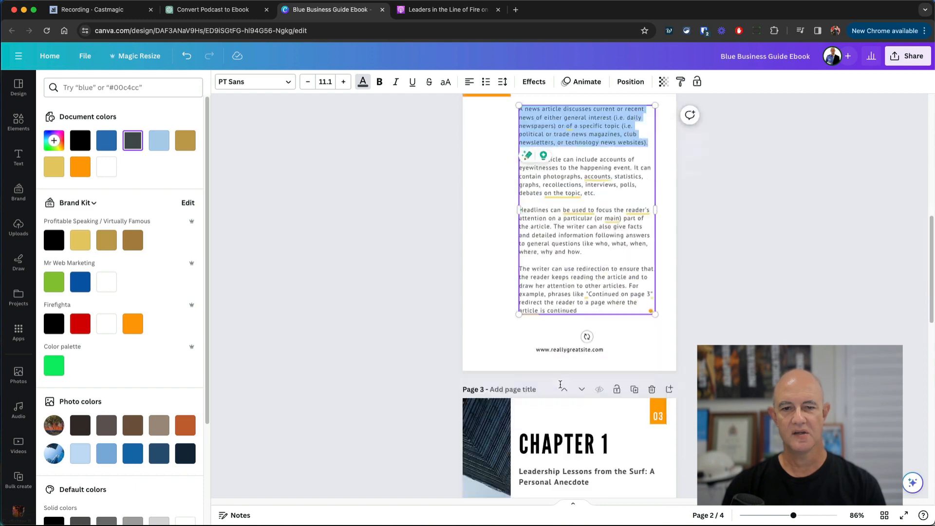
{"action": "scroll", "coordinate": [560, 388], "scroll_direction": "down", "scroll_amount": 3}
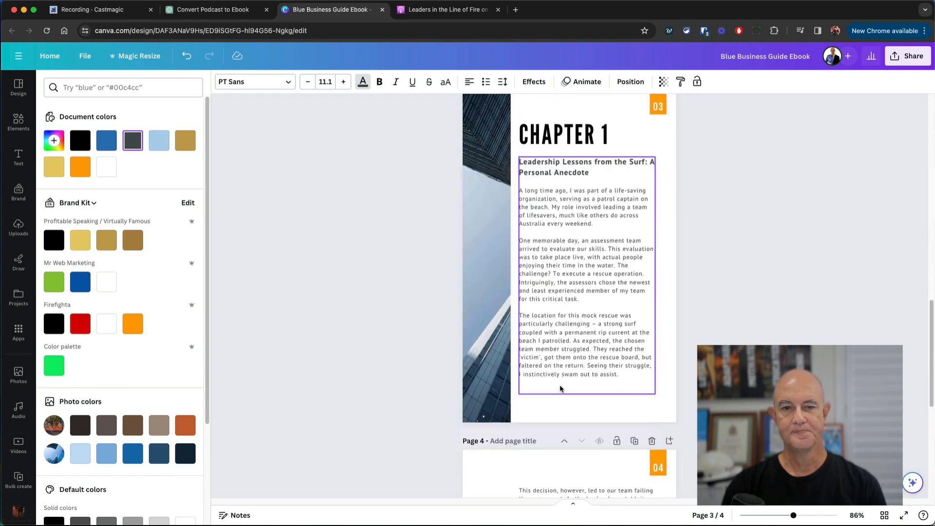
{"action": "scroll", "coordinate": [560, 317], "scroll_direction": "up", "scroll_amount": 2}
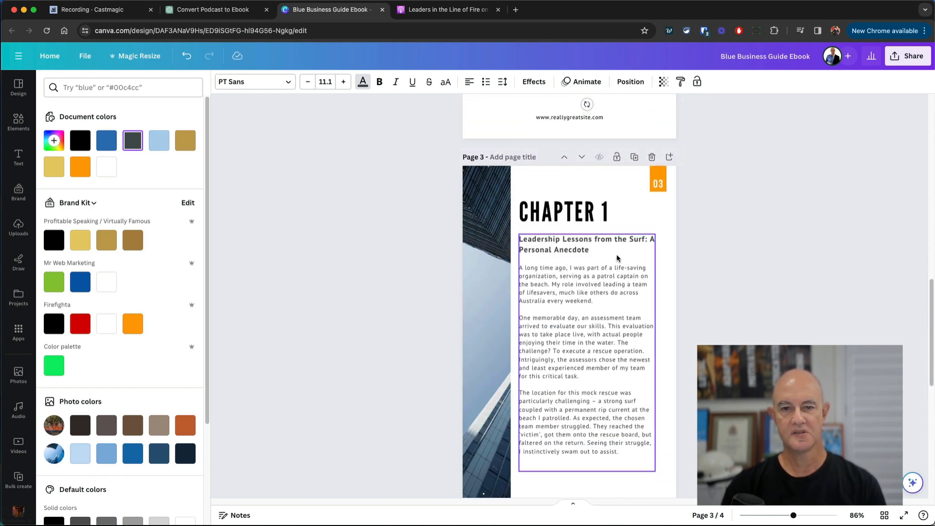
- Compare the anecdote's title line in the ChatGPT reply with the ebook's Chapter 1 body text
{"action": "left_click", "coordinate": [222, 16]}
{"action": "scroll", "coordinate": [428, 211], "scroll_direction": "down", "scroll_amount": 15}
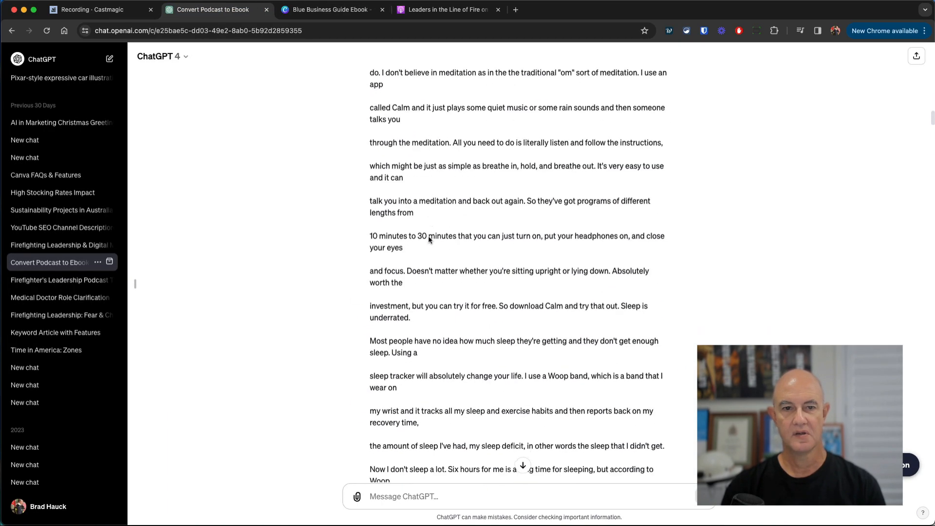
{"action": "scroll", "coordinate": [429, 239], "scroll_direction": "down", "scroll_amount": 3}
{"action": "scroll", "coordinate": [428, 237], "scroll_direction": "up", "scroll_amount": 20}
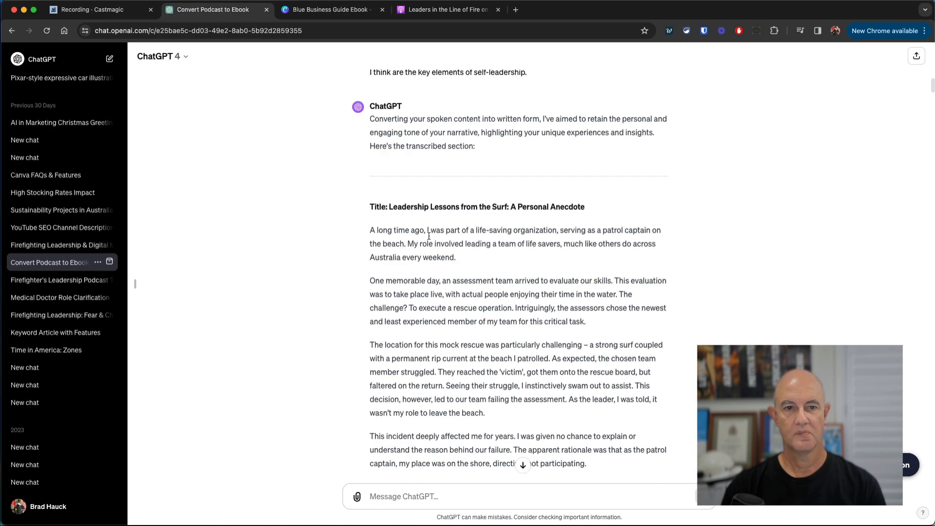
{"action": "scroll", "coordinate": [429, 239], "scroll_direction": "down", "scroll_amount": 3}
{"action": "triple_click", "coordinate": [405, 179]}
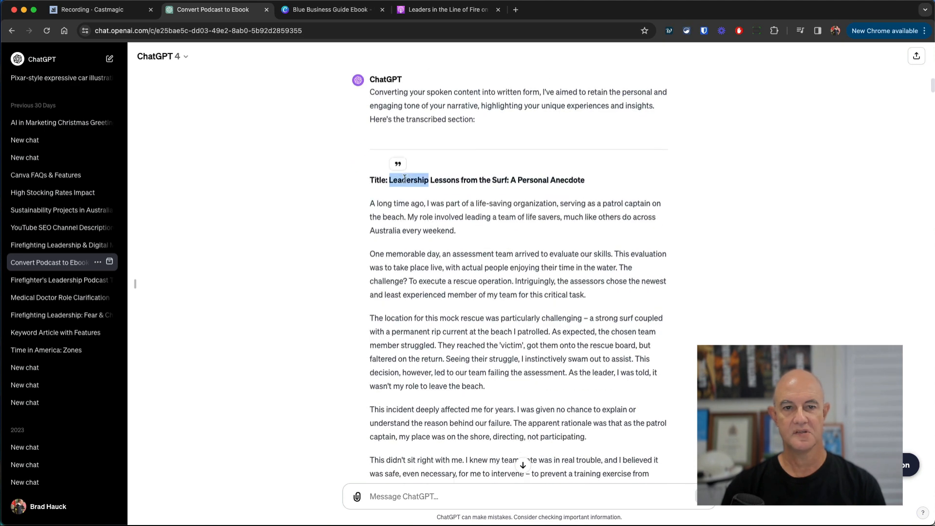
{"action": "left_click", "coordinate": [327, 11]}
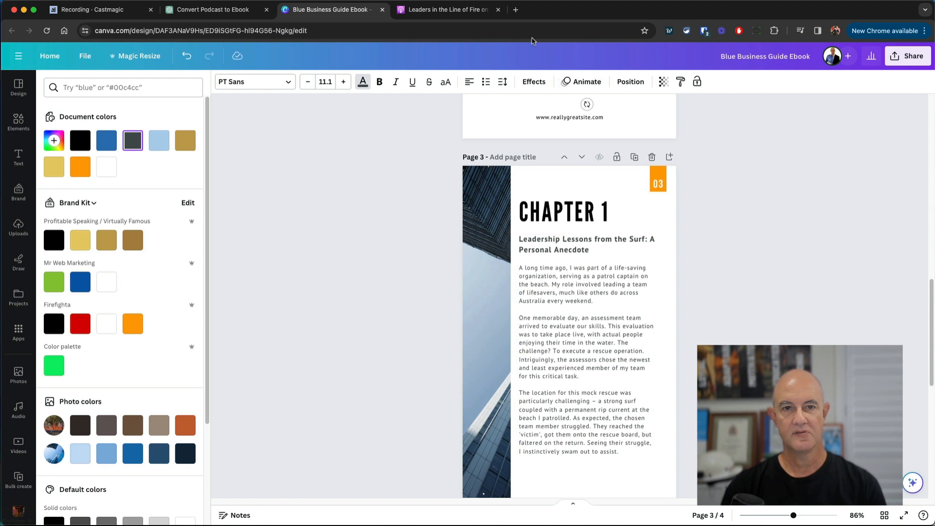
{"action": "left_click", "coordinate": [564, 288]}
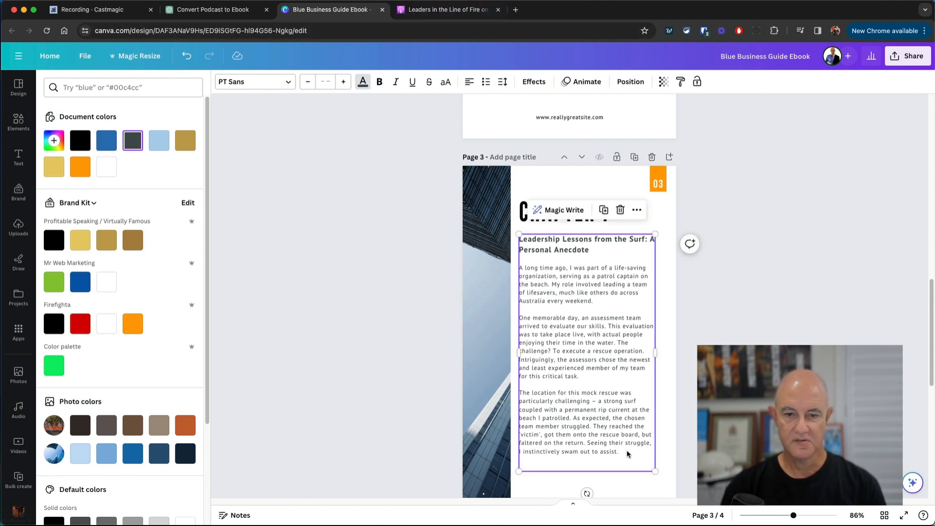
- Back in the chat, select the reply text from 'This decision' through 'action when necessary.'
{"action": "left_click", "coordinate": [238, 17]}
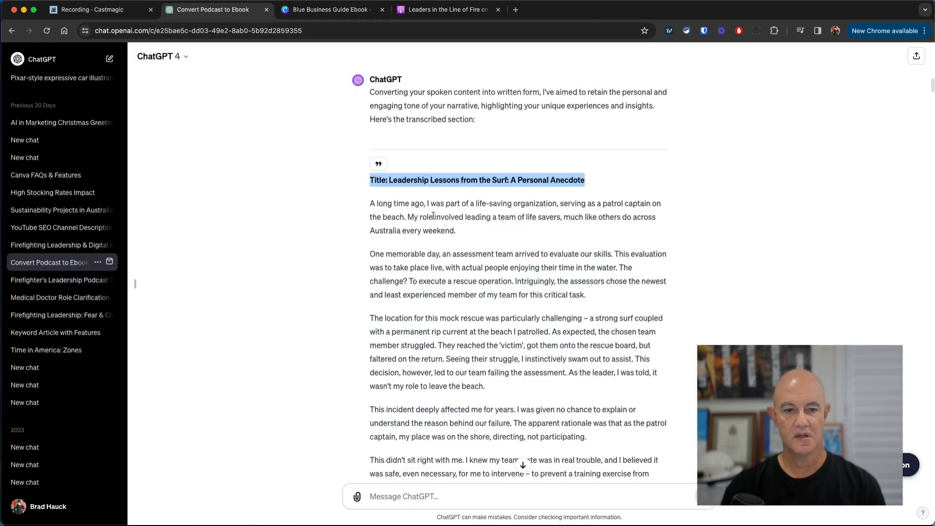
{"action": "scroll", "coordinate": [433, 215], "scroll_direction": "down", "scroll_amount": 3}
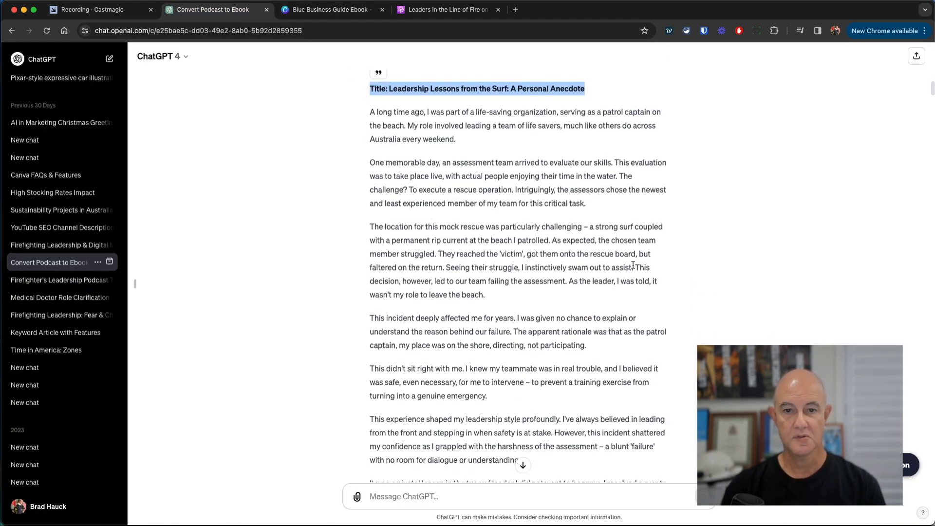
{"action": "left_click_drag", "start_coordinate": [633, 265], "coordinate": [370, 268]}
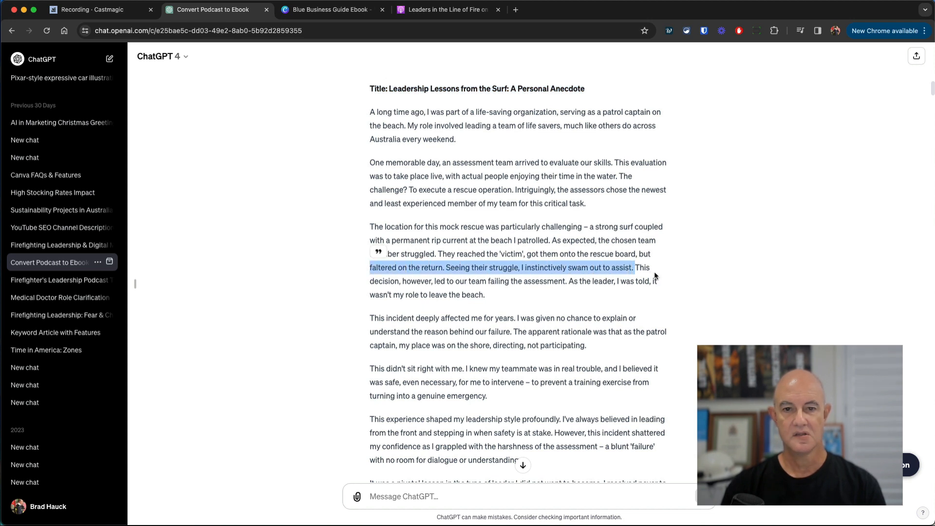
{"action": "left_click_drag", "start_coordinate": [635, 268], "coordinate": [659, 443]}
{"action": "scroll", "coordinate": [536, 390], "scroll_direction": "down", "scroll_amount": 3}
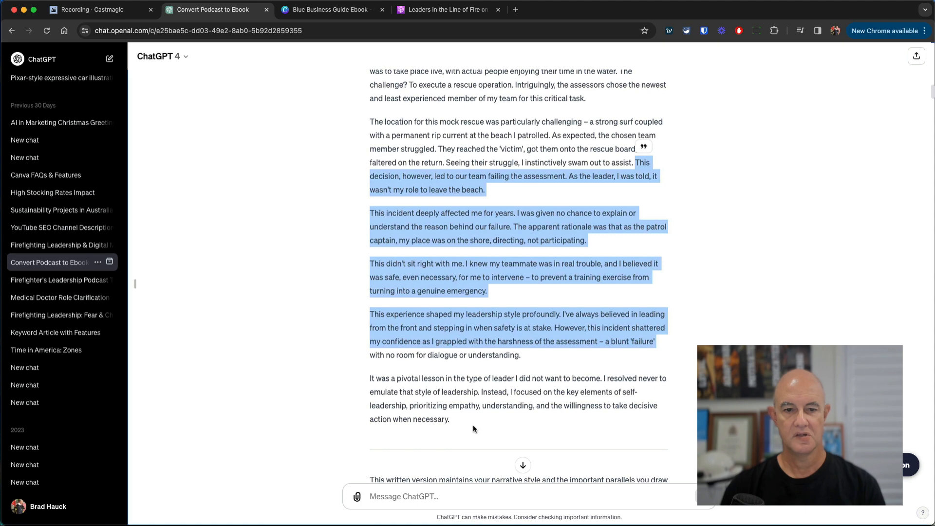
{"action": "left_click", "coordinate": [471, 421], "text": "shift"}
{"action": "key", "text": "ctrl+c"}
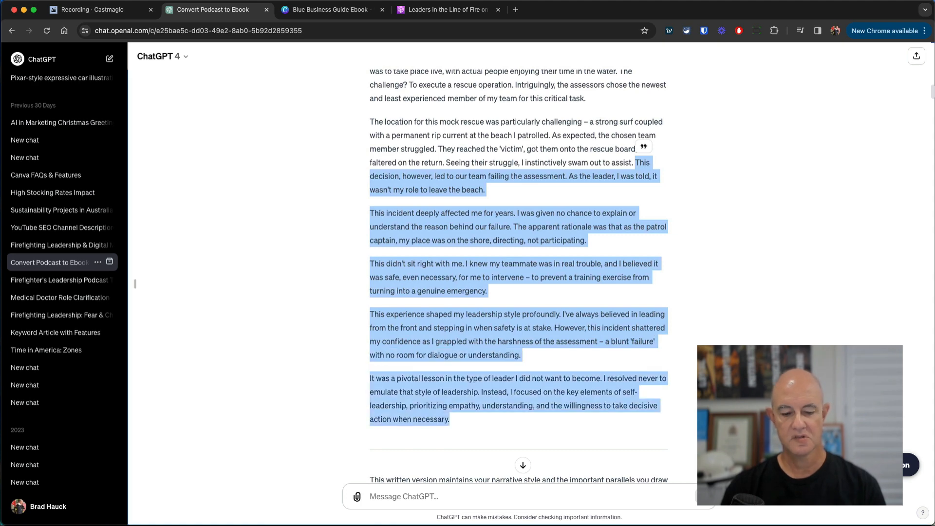
- Return to the Blue Business Guide Ebook and look over the Chapter 1 page and page 4
{"action": "left_click", "coordinate": [329, 10]}
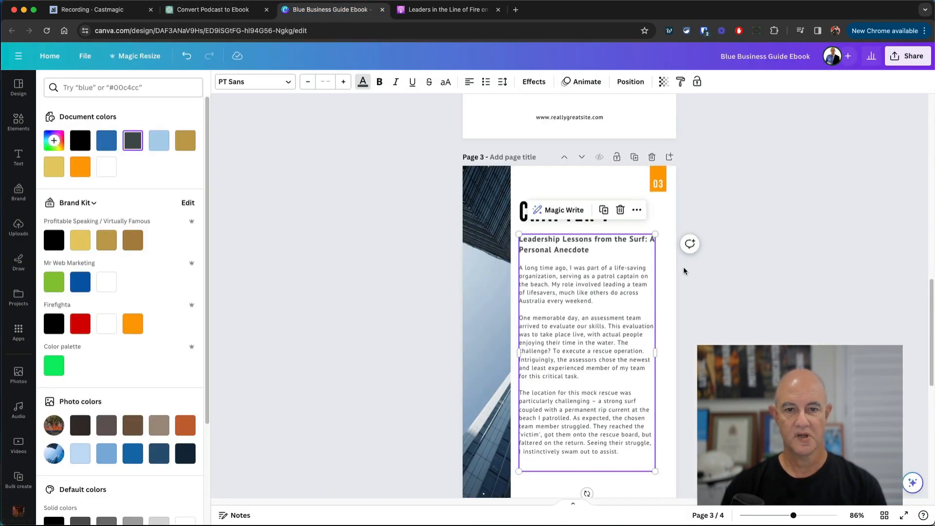
{"action": "scroll", "coordinate": [583, 338], "scroll_direction": "down", "scroll_amount": 4}
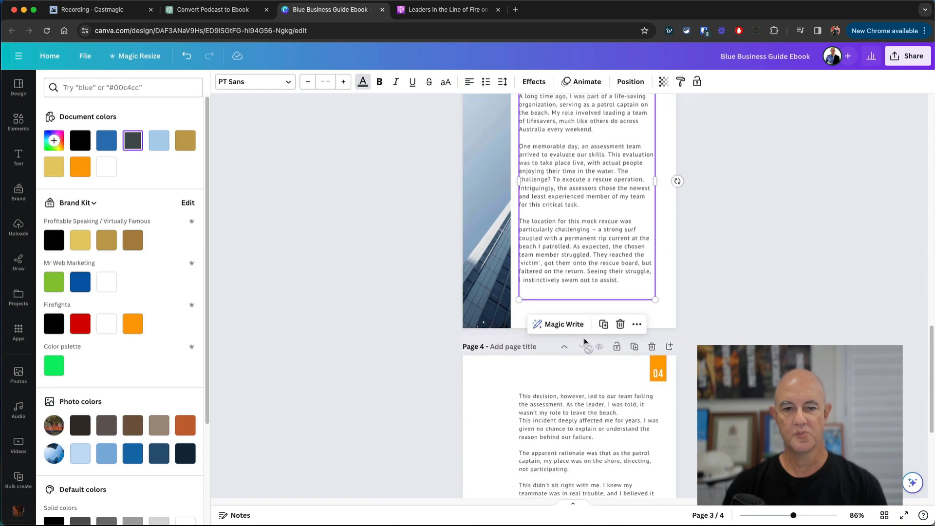
{"action": "scroll", "coordinate": [584, 341], "scroll_direction": "down", "scroll_amount": 4}
{"action": "scroll", "coordinate": [584, 339], "scroll_direction": "up", "scroll_amount": 1}
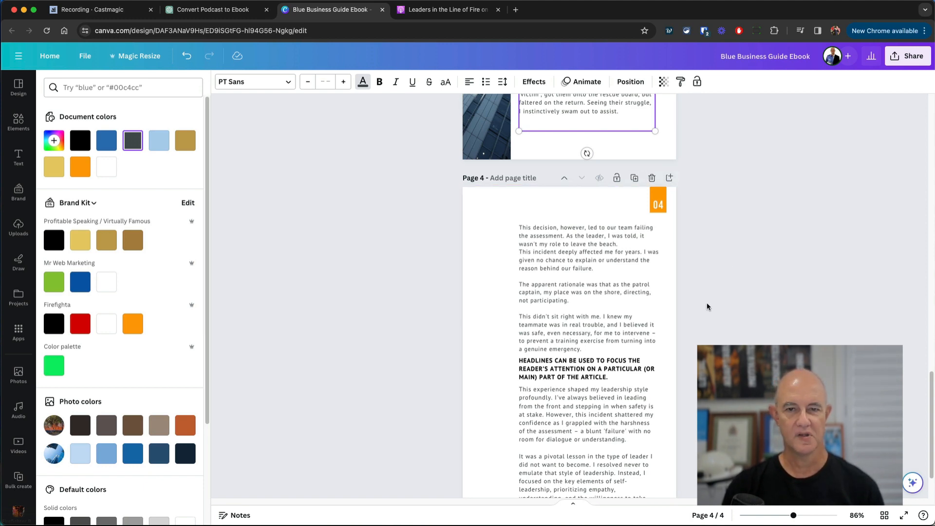
{"action": "scroll", "coordinate": [707, 307], "scroll_direction": "up", "scroll_amount": 6}
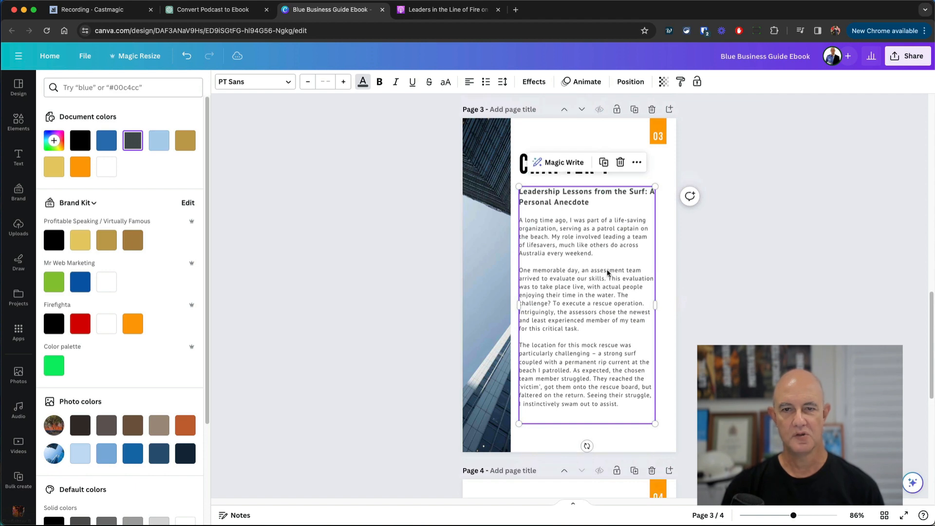
- Duplicate the Chapter 1 page and delete the CHAPTER 1 heading from the copy
{"action": "left_click", "coordinate": [634, 109]}
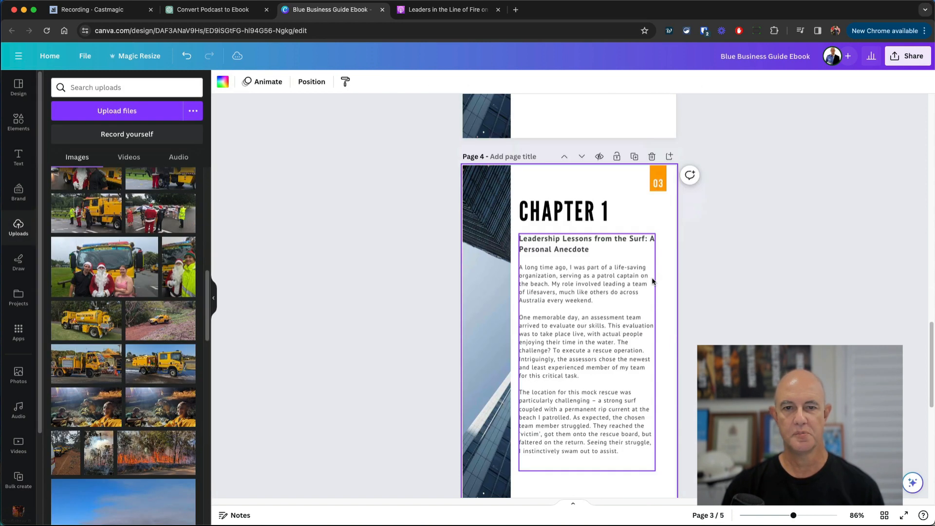
{"action": "left_click", "coordinate": [581, 166]}
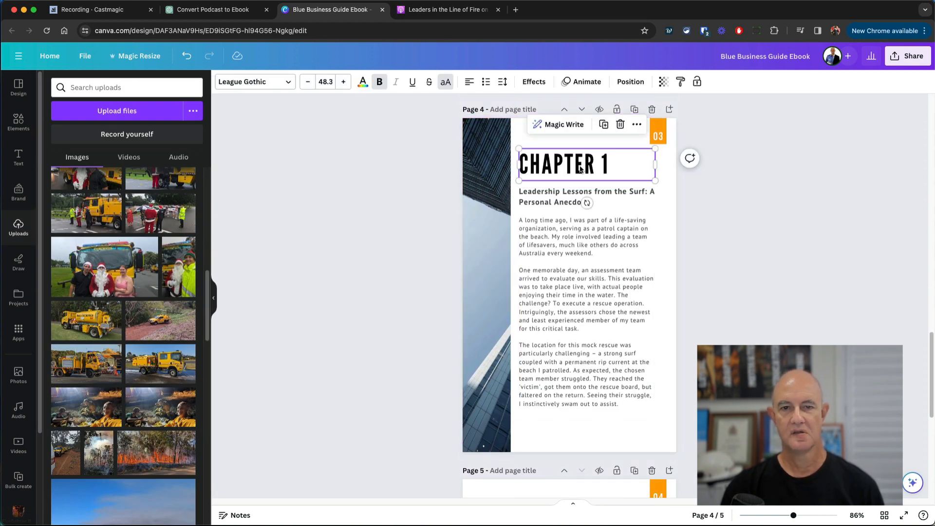
{"action": "key", "text": "Delete"}
- Move the copied page's body text box up and enlarge it
{"action": "left_click", "coordinate": [625, 236]}
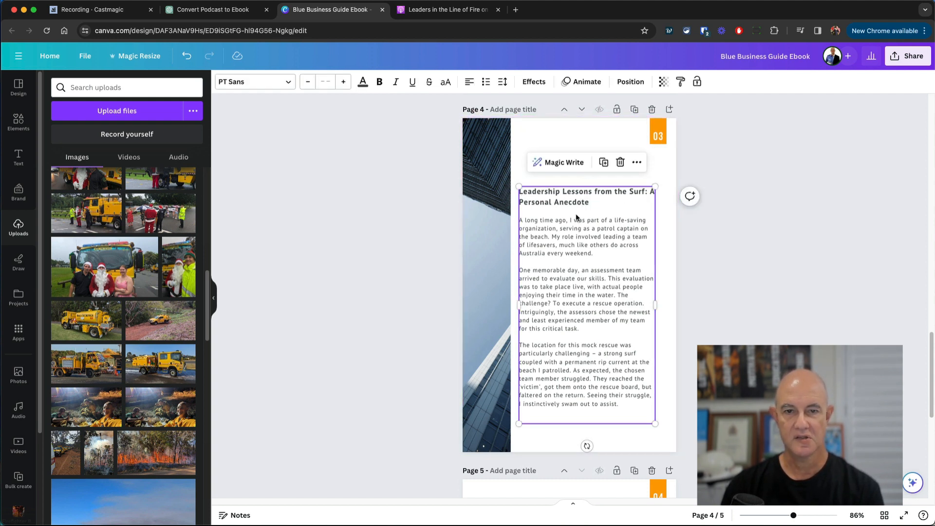
{"action": "left_click_drag", "start_coordinate": [576, 214], "coordinate": [577, 181]}
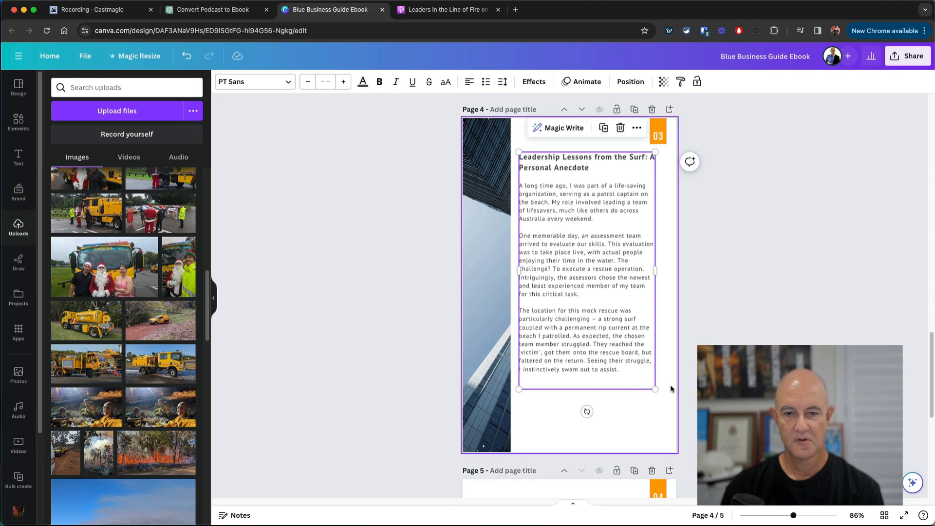
{"action": "left_click_drag", "start_coordinate": [657, 389], "coordinate": [649, 411]}
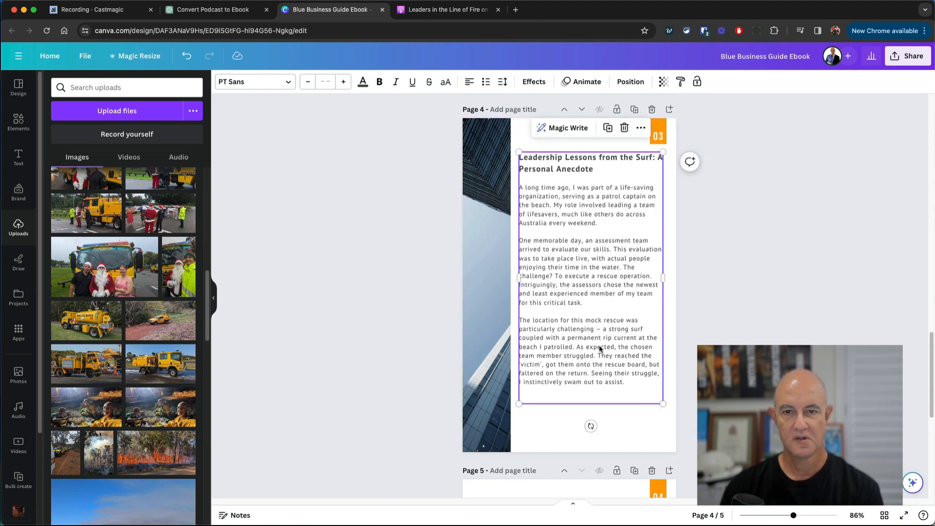
{"action": "left_click_drag", "start_coordinate": [600, 346], "coordinate": [601, 359]}
- Replace page 4's body text with the pasted continuation paragraphs beginning 'This decision, however…'
{"action": "triple_click", "coordinate": [575, 298]}
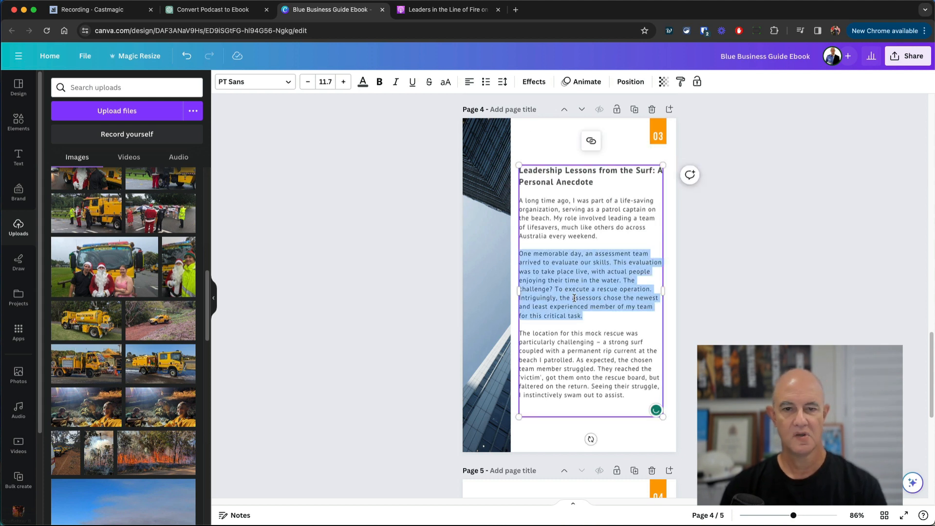
{"action": "key", "text": "ctrl+a"}
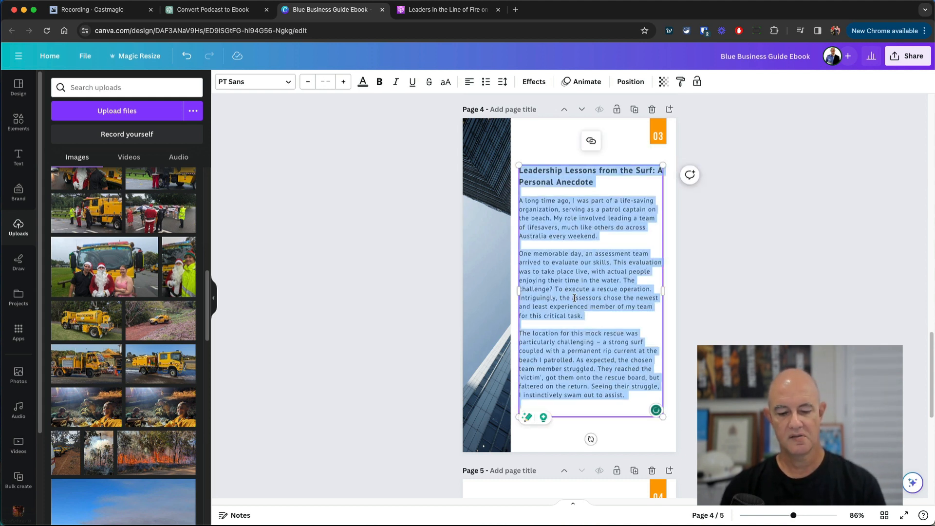
{"action": "key", "text": "ctrl+v"}
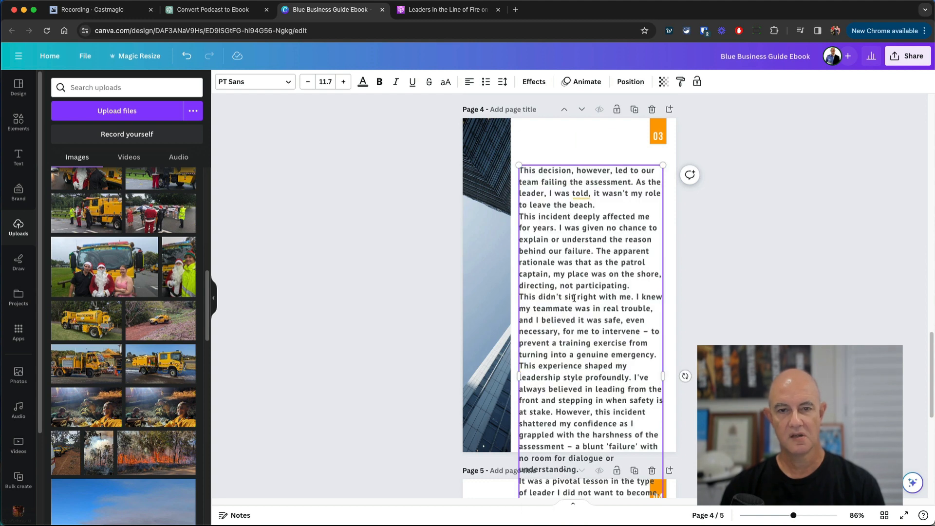
{"action": "key", "text": "ctrl+a"}
- Try Open Sans Condensed on the new text, then check page 3's paragraph font for comparison
{"action": "left_click", "coordinate": [382, 87]}
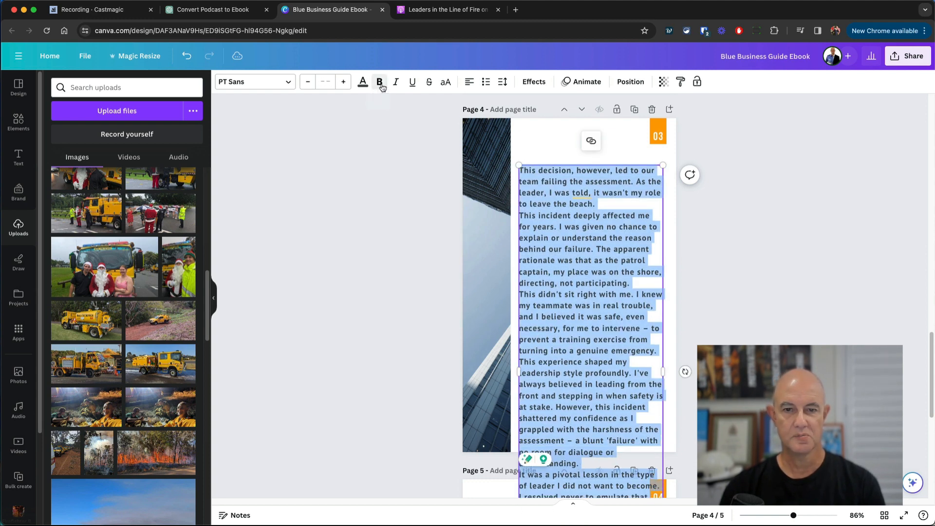
{"action": "left_click", "coordinate": [253, 82]}
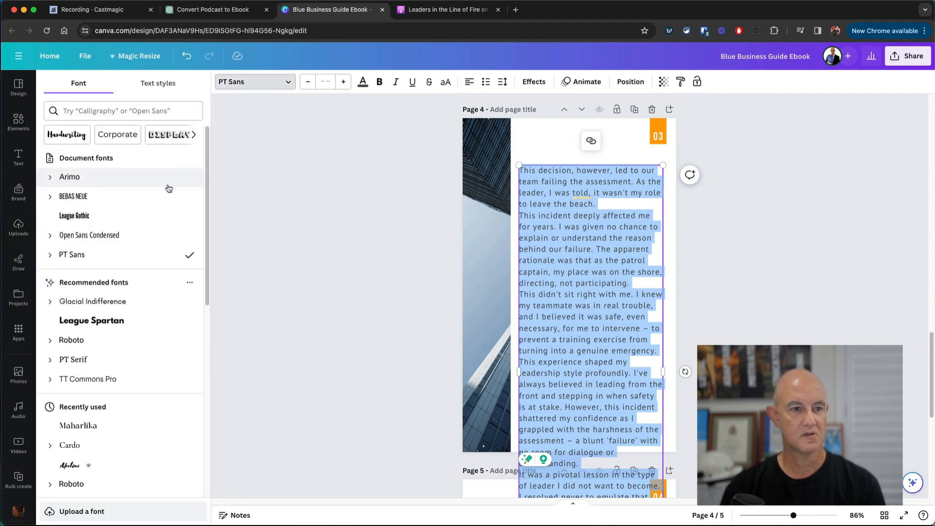
{"action": "left_click", "coordinate": [117, 235]}
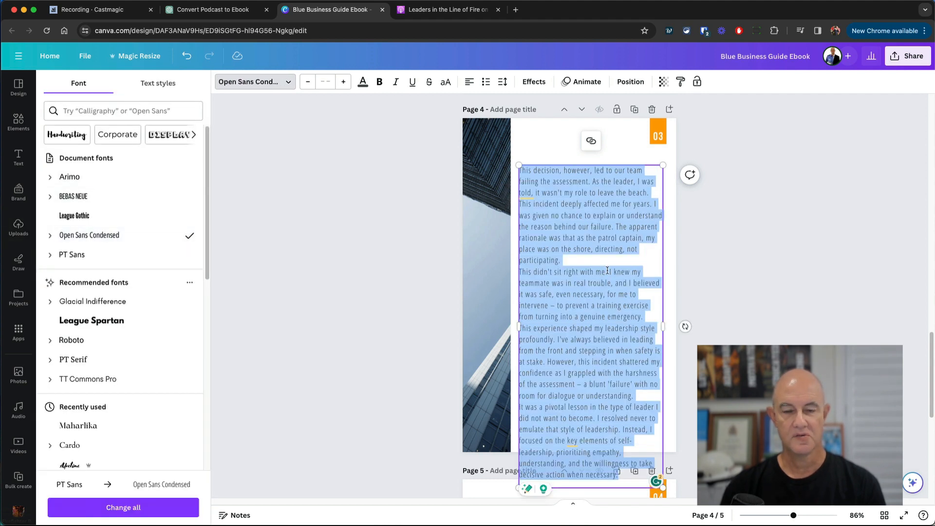
{"action": "scroll", "coordinate": [587, 228], "scroll_direction": "up", "scroll_amount": 5}
{"action": "double_click", "coordinate": [581, 249]}
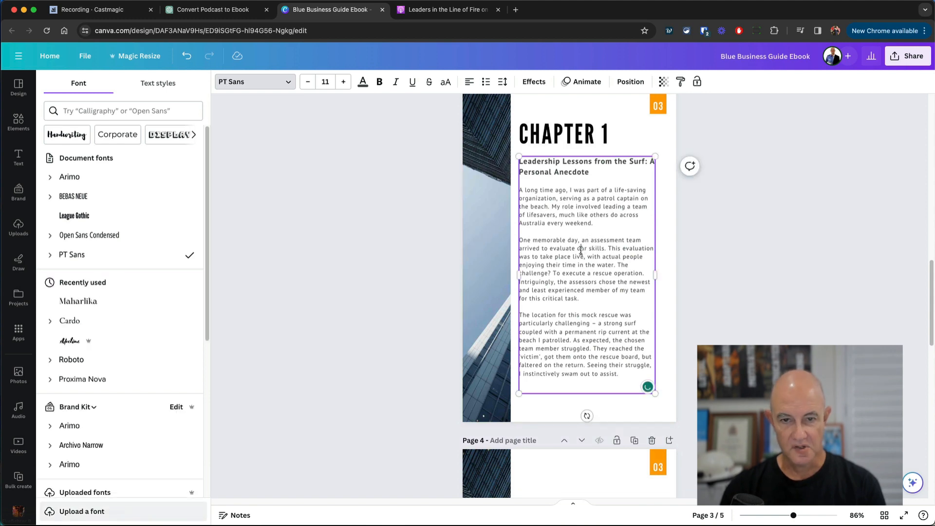
{"action": "triple_click", "coordinate": [581, 249]}
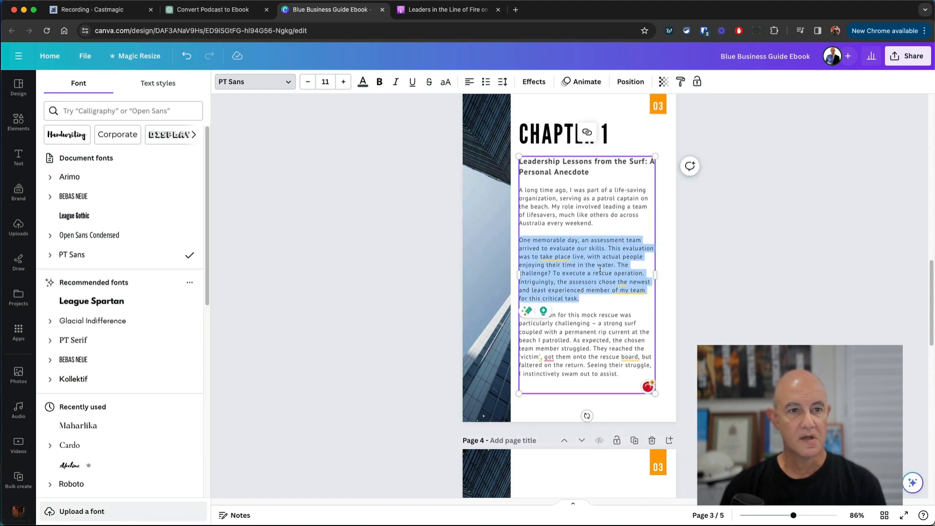
{"action": "scroll", "coordinate": [591, 298], "scroll_direction": "down", "scroll_amount": 5}
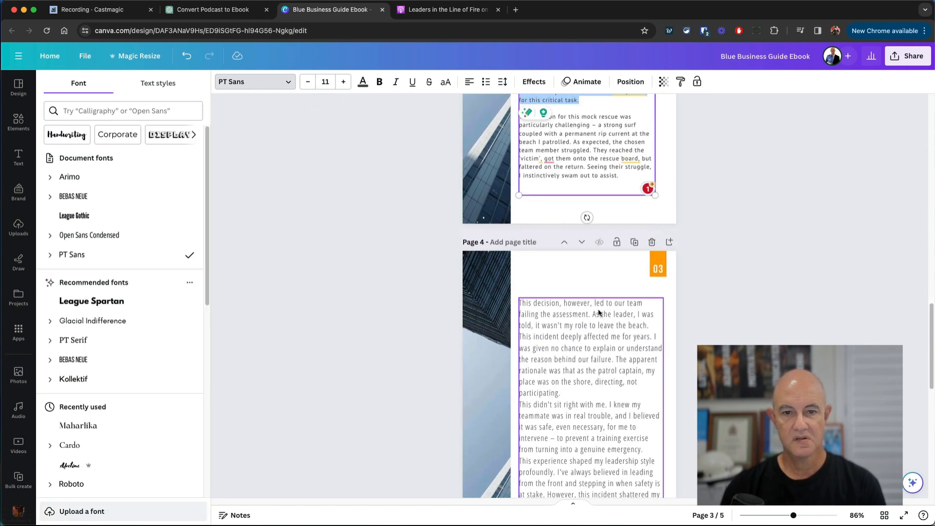
- Set all of page 4's text to PT Sans at size 11
{"action": "left_click", "coordinate": [598, 314]}
{"action": "triple_click", "coordinate": [595, 315]}
{"action": "key", "text": "ctrl+a"}
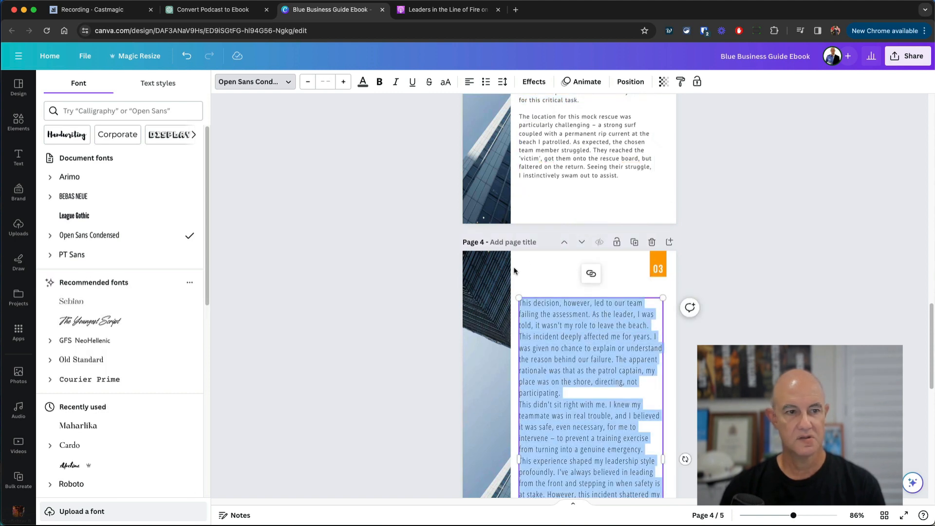
{"action": "left_click", "coordinate": [105, 254]}
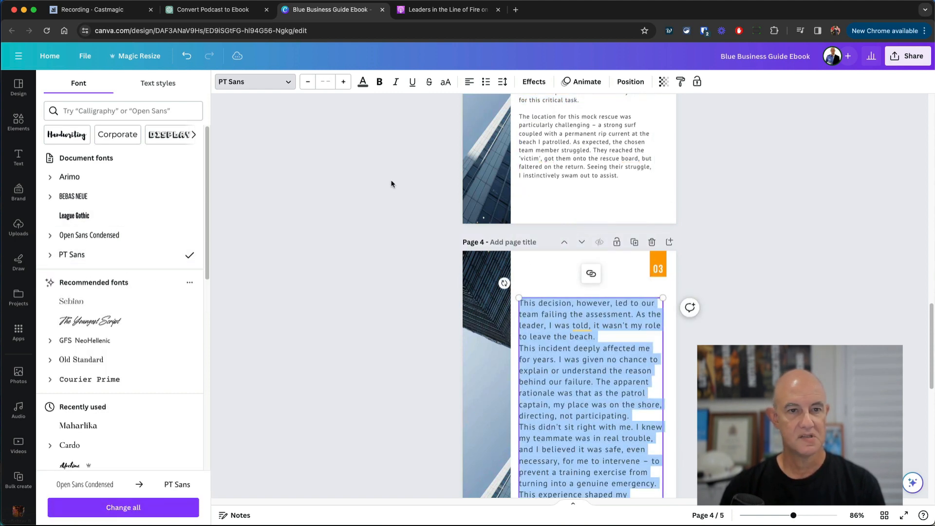
{"action": "left_click", "coordinate": [311, 84]}
{"action": "left_click", "coordinate": [312, 83]}
{"action": "double_click", "coordinate": [325, 81]}
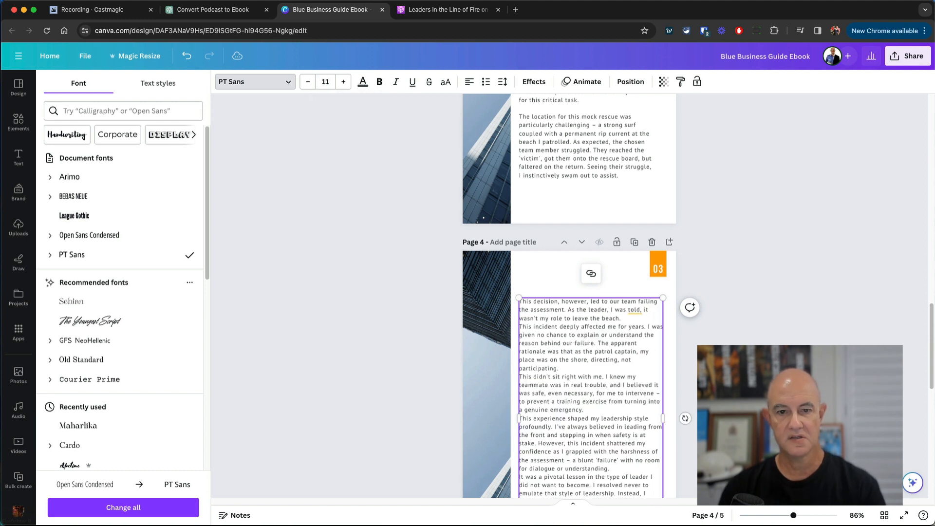
{"action": "scroll", "coordinate": [822, 335], "scroll_direction": "down", "scroll_amount": 3}
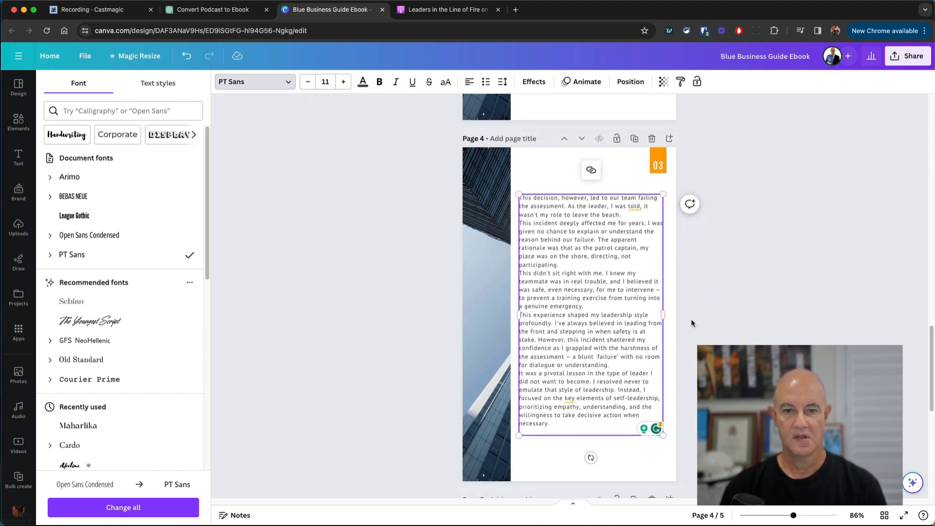
- Add blank lines after the 'participating.', 'a genuine emergency.' and 'dialogue or understanding.' paragraphs on page 4
{"action": "left_click", "coordinate": [566, 263]}
{"action": "key", "text": "Return"}
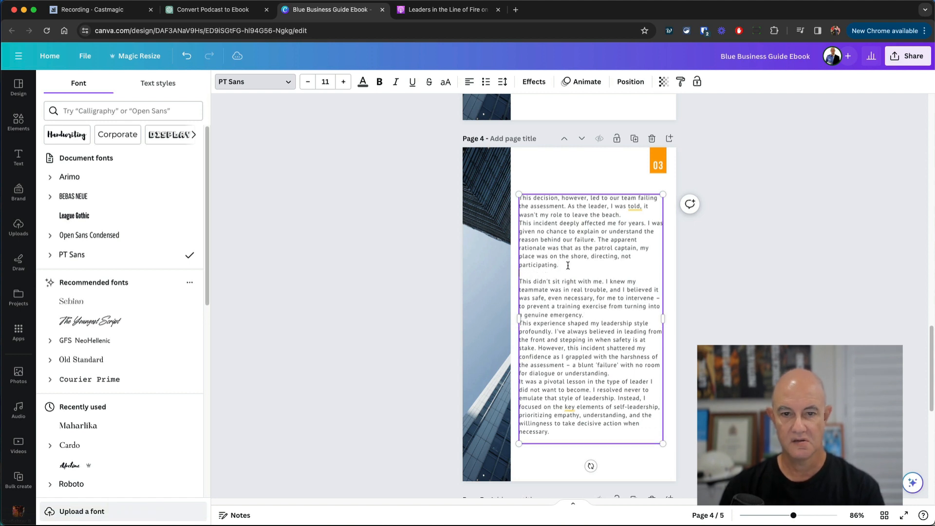
{"action": "left_click", "coordinate": [601, 315]}
{"action": "key", "text": "Return"}
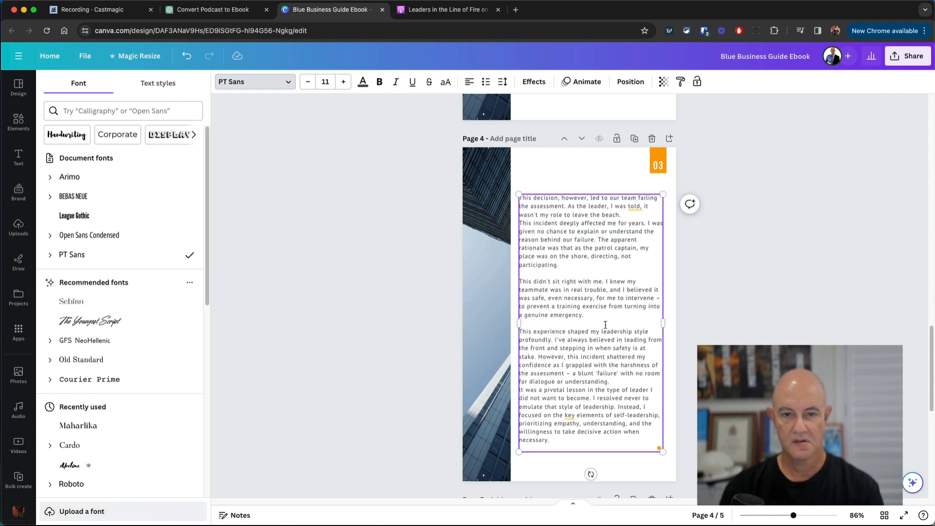
{"action": "left_click", "coordinate": [627, 382]}
{"action": "key", "text": "Return"}
{"action": "key", "text": "Escape"}
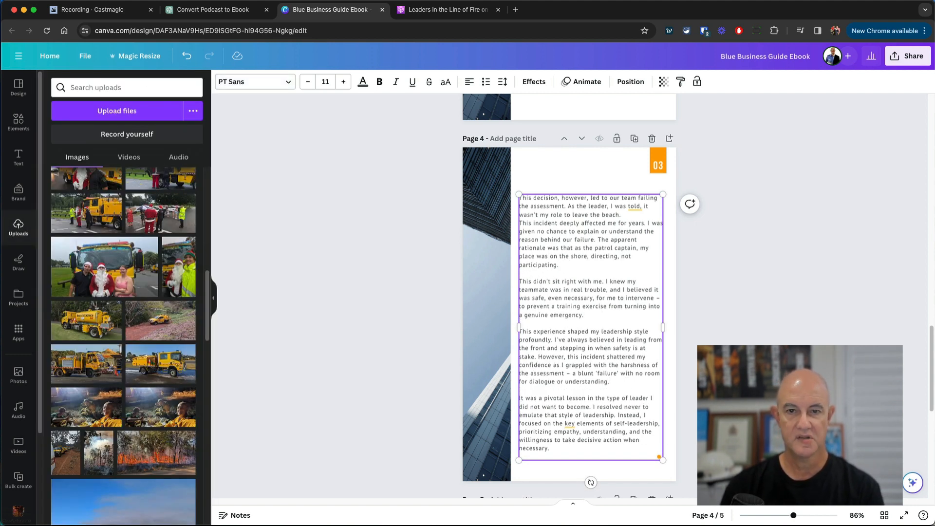
{"action": "key", "text": "Escape"}
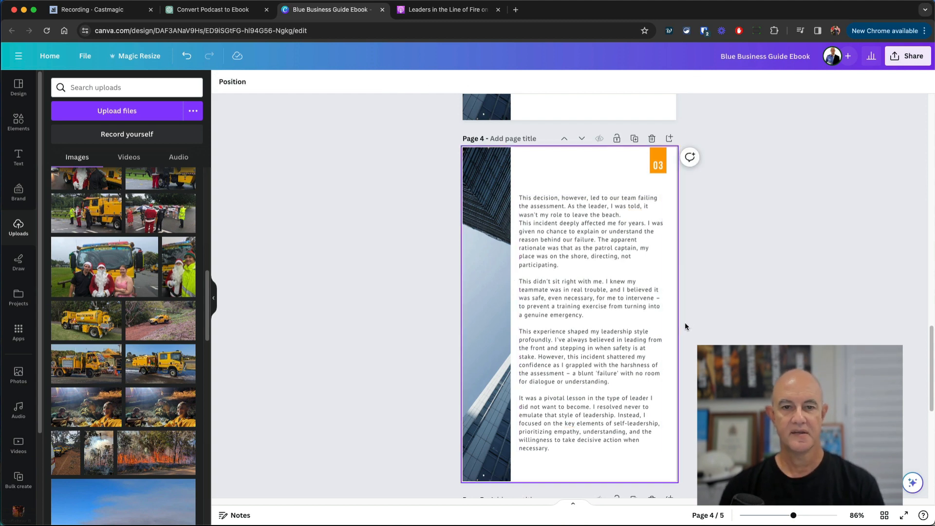
- Select page 4's first paragraph, the one ending 'leave the beach.'
{"action": "scroll", "coordinate": [685, 322], "scroll_direction": "up", "scroll_amount": 6}
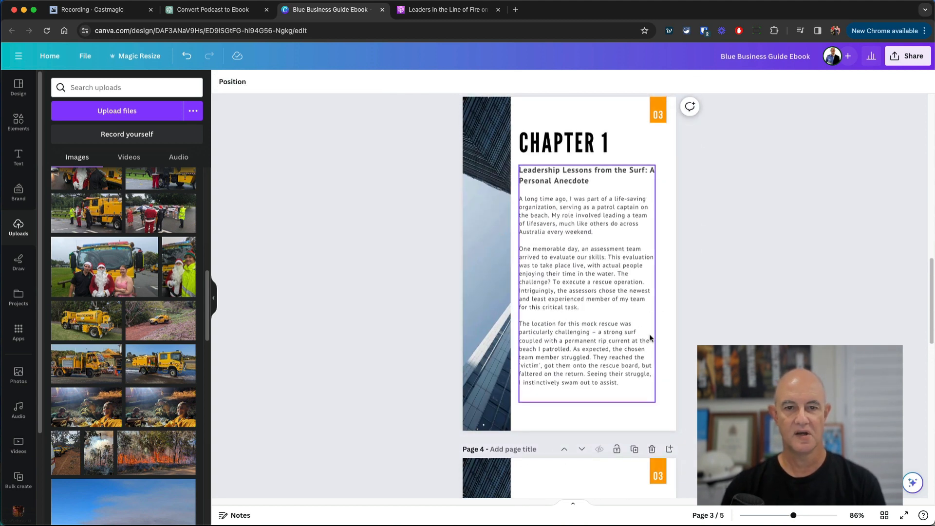
{"action": "scroll", "coordinate": [651, 338], "scroll_direction": "down", "scroll_amount": 4}
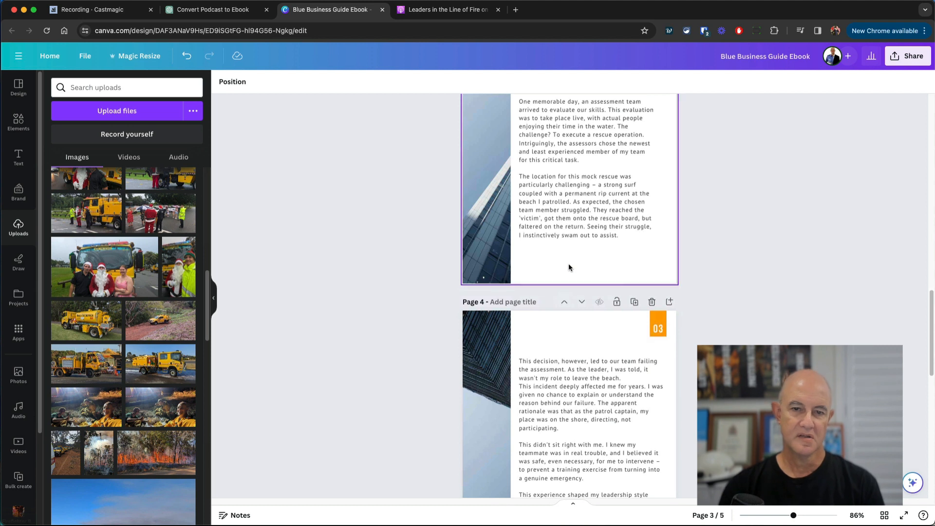
{"action": "left_click", "coordinate": [574, 234]}
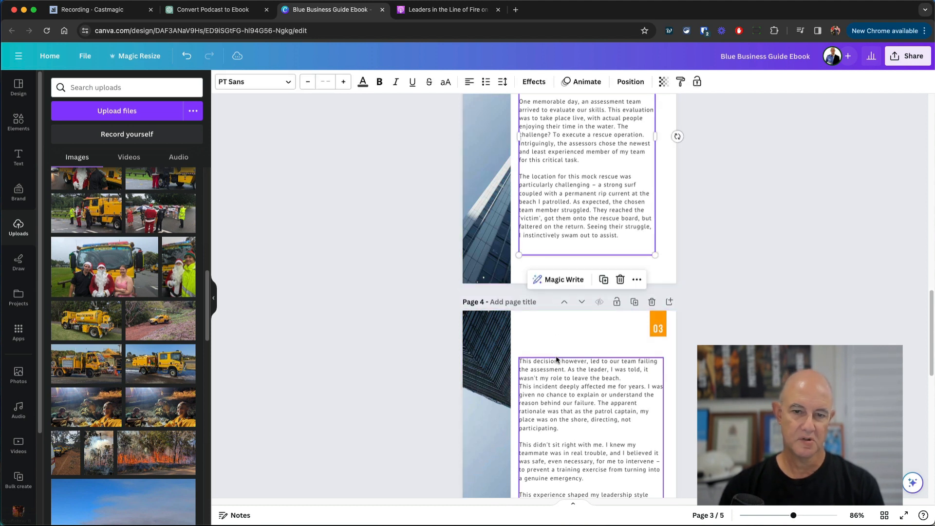
{"action": "left_click", "coordinate": [625, 381]}
{"action": "left_click_drag", "start_coordinate": [627, 379], "coordinate": [521, 363]}
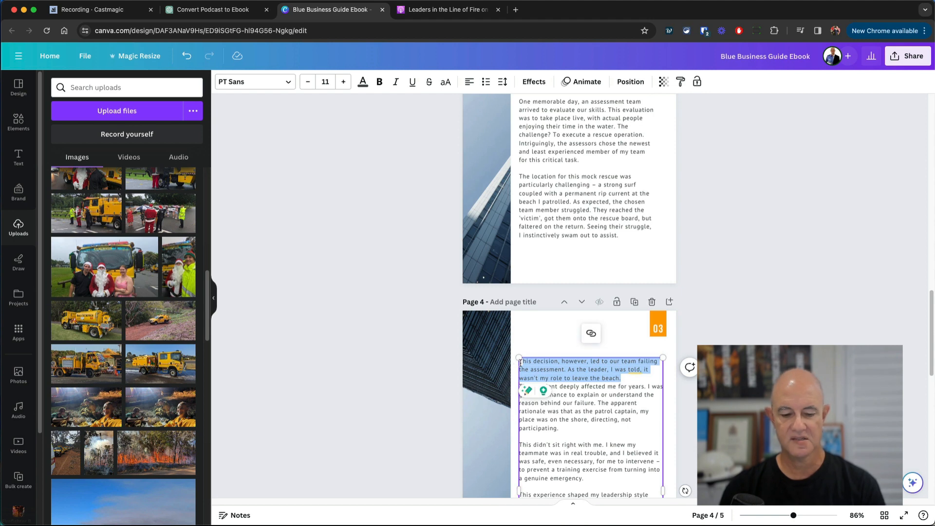
- Cut page 4's first paragraph and paste it as a new paragraph after 'swam out to assist.' on page 3
{"action": "key", "text": "super+x"}
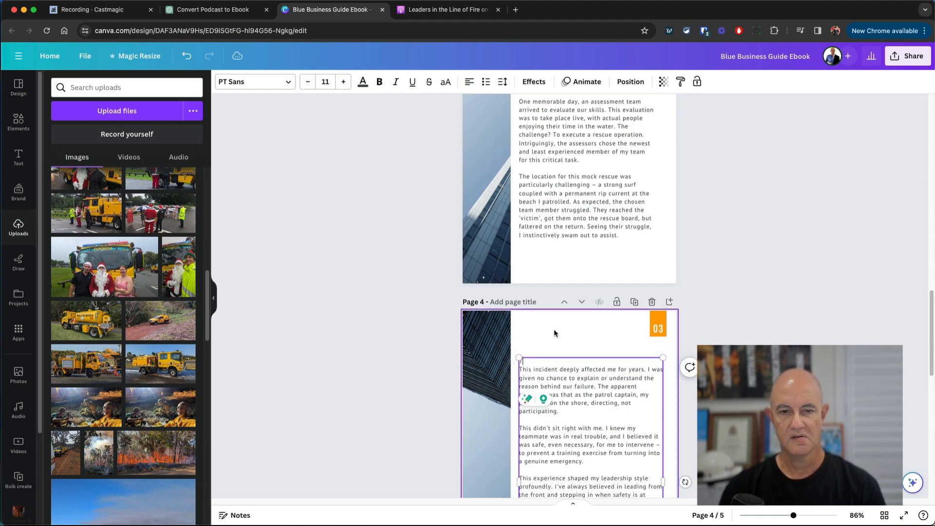
{"action": "left_click", "coordinate": [630, 239]}
{"action": "scroll", "coordinate": [630, 239], "scroll_direction": "up", "scroll_amount": 5}
{"action": "scroll", "coordinate": [629, 239], "scroll_direction": "down", "scroll_amount": 3}
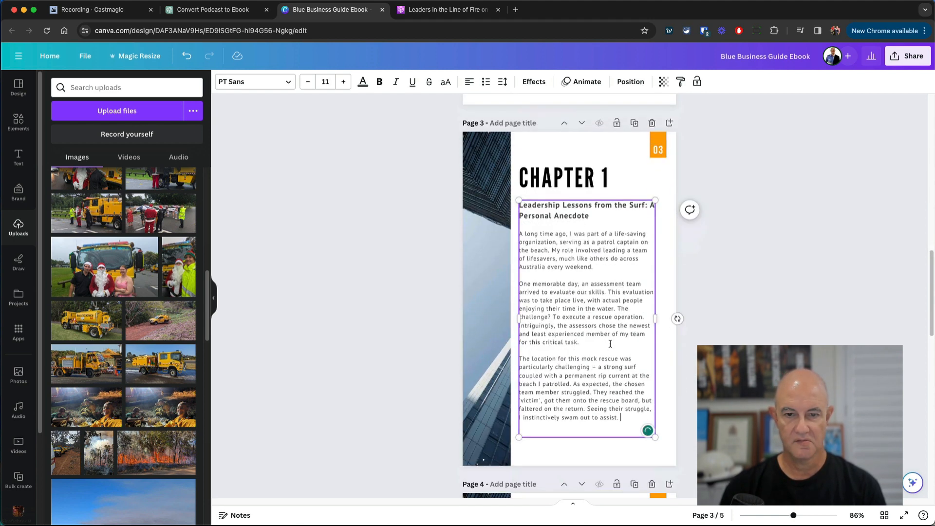
{"action": "left_click", "coordinate": [621, 412]}
{"action": "key", "text": "Return"}
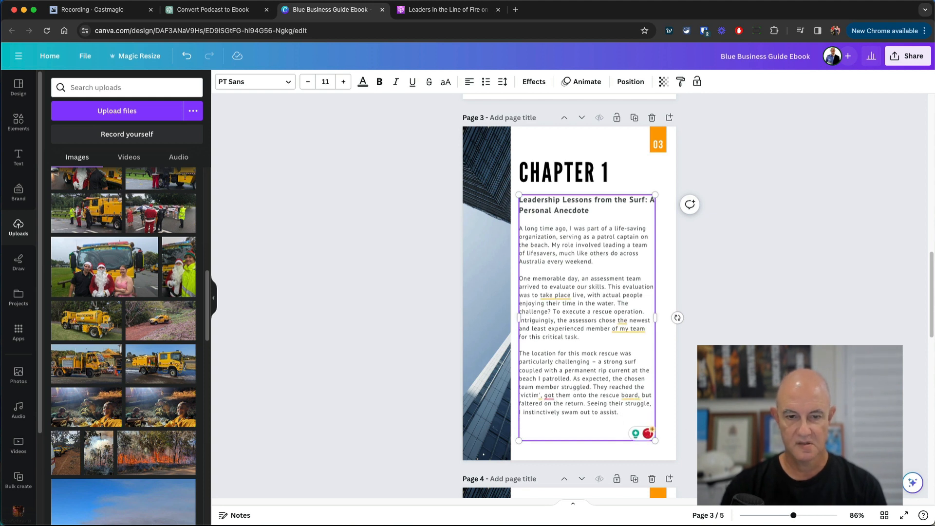
{"action": "key", "text": "super+v"}
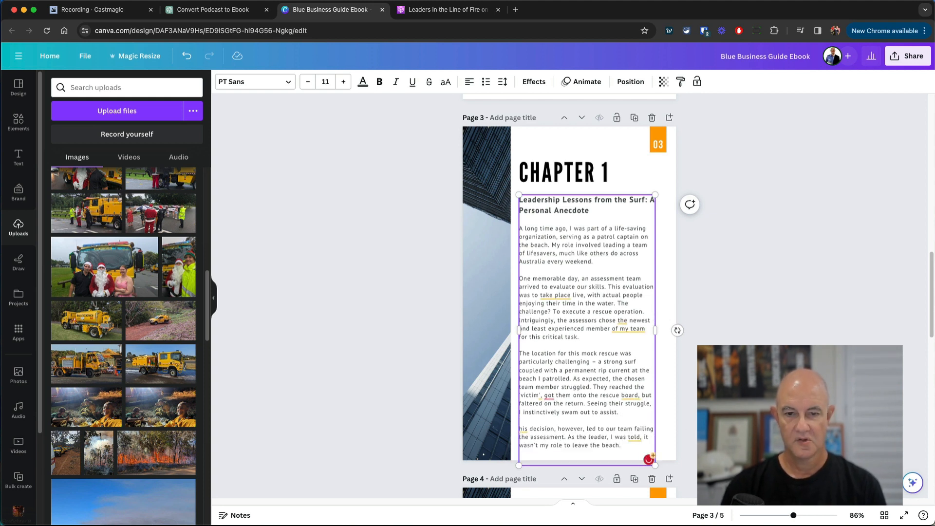
- Restore the capital T at the start of the pasted 'This decision' paragraph
{"action": "left_click", "coordinate": [717, 431]}
{"action": "left_click", "coordinate": [524, 430]}
{"action": "left_click", "coordinate": [525, 427]}
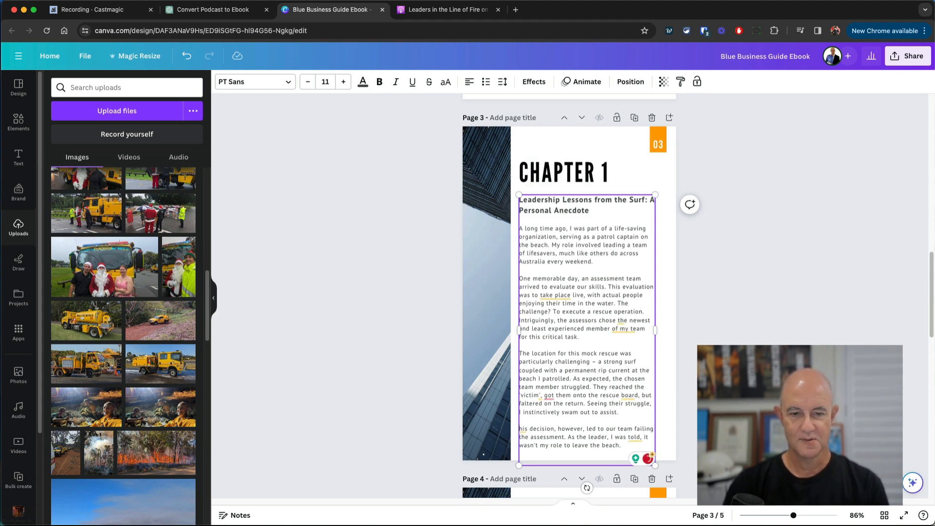
{"action": "type", "text": "T"}
- Remove the leading blank lines so page 4 starts at 'This incident deeply affected me'
{"action": "scroll", "coordinate": [569, 293], "scroll_direction": "down", "scroll_amount": 8}
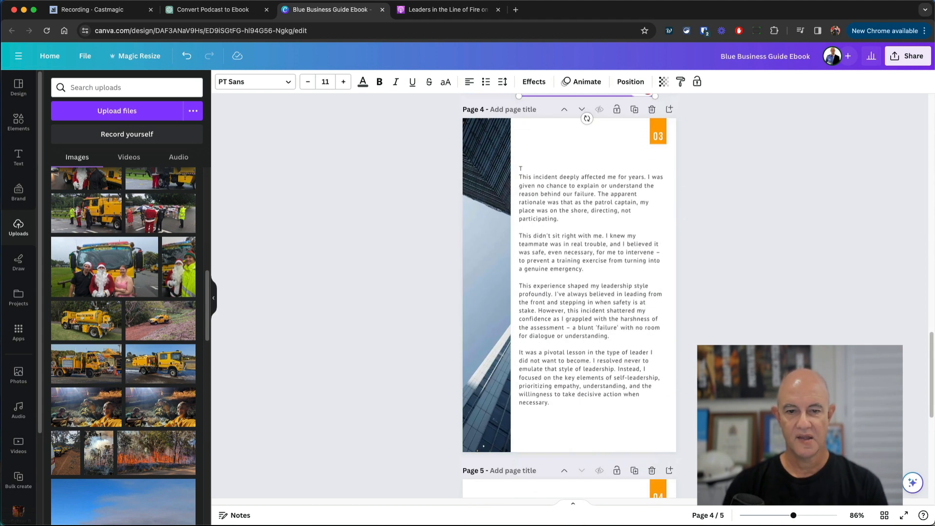
{"action": "left_click", "coordinate": [518, 181]}
{"action": "left_click", "coordinate": [521, 177]}
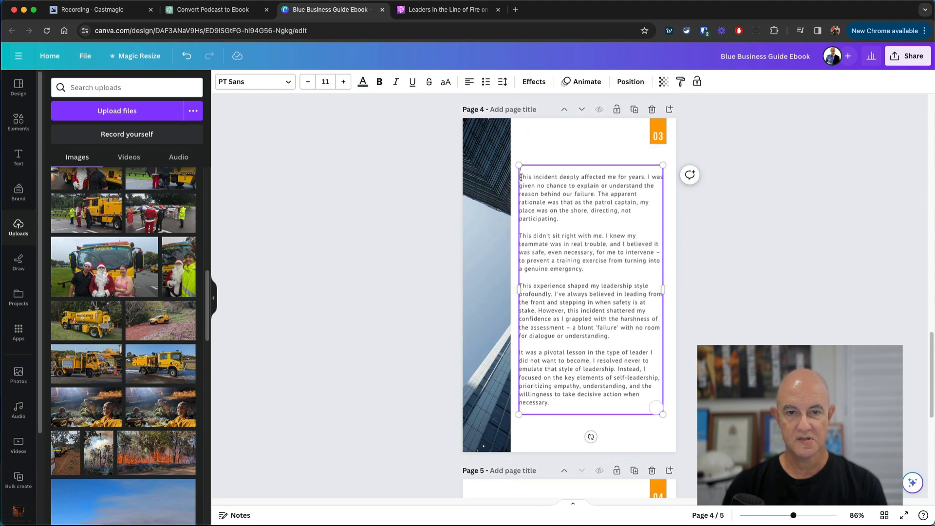
{"action": "key", "text": "BackSpace"}
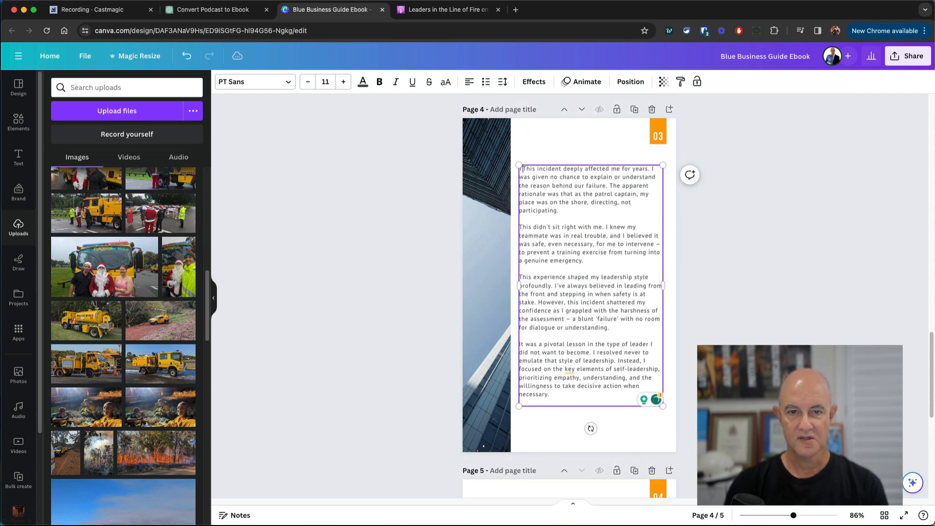
{"action": "key", "text": "BackSpace"}
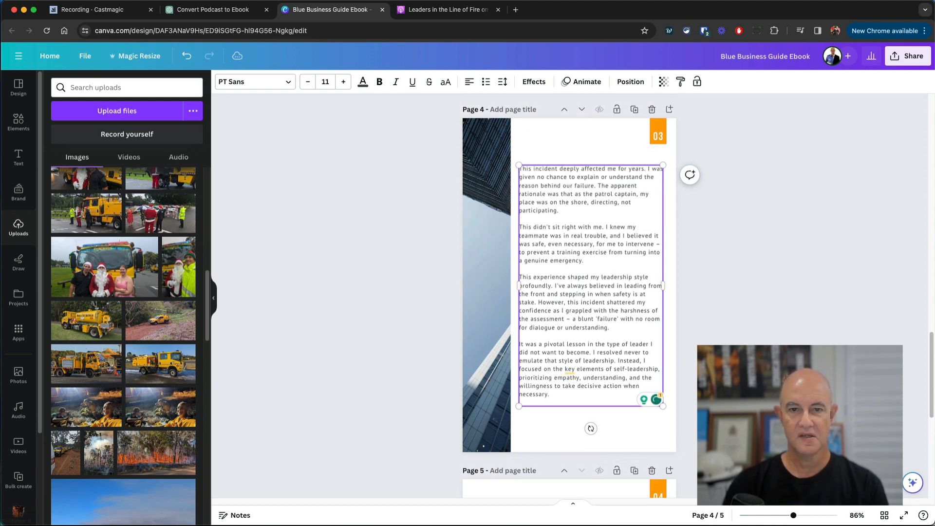
{"action": "left_click", "coordinate": [753, 313]}
{"action": "scroll", "coordinate": [756, 314], "scroll_direction": "up", "scroll_amount": 10}
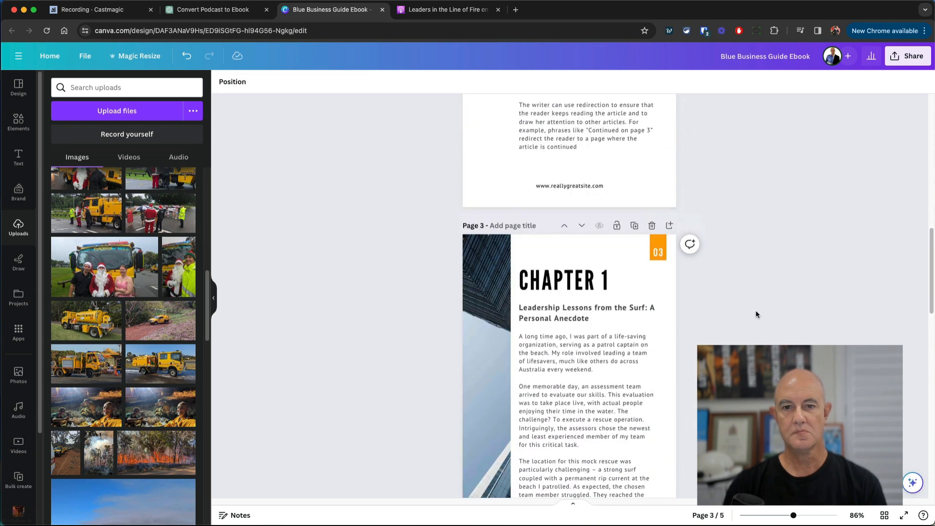
- Change page 4's orange page-number badge from 03 to 04
{"action": "scroll", "coordinate": [660, 255], "scroll_direction": "down", "scroll_amount": 6}
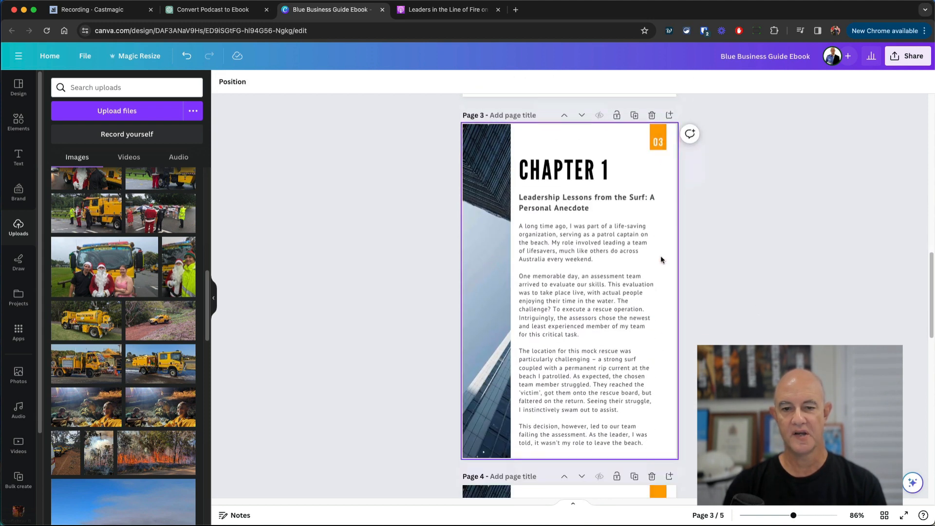
{"action": "left_click", "coordinate": [659, 320]}
{"action": "double_click", "coordinate": [659, 320]}
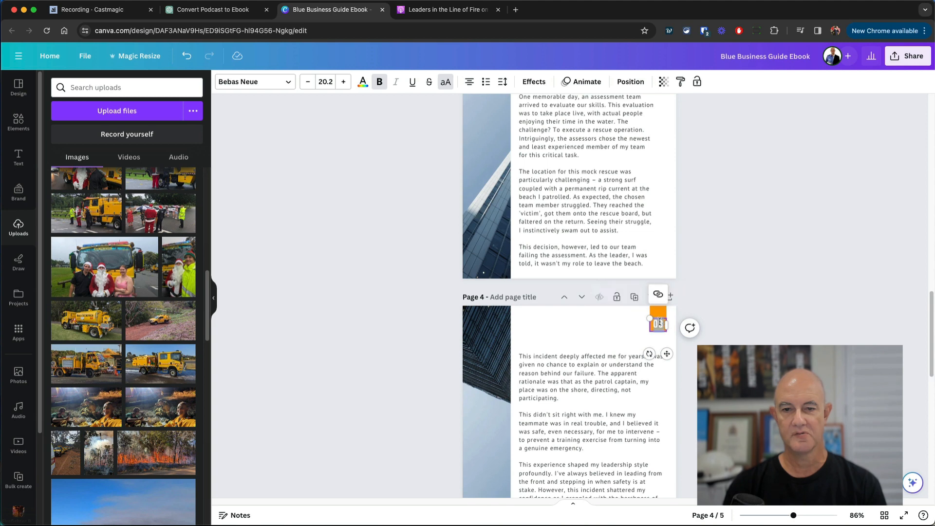
{"action": "type", "text": "04"}
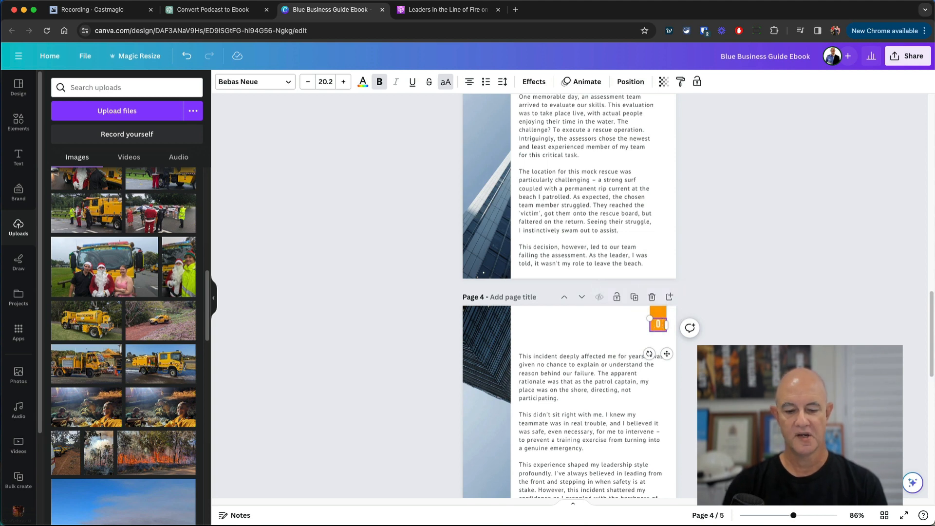
{"action": "key", "text": "BackSpace"}
{"action": "type", "text": "4"}
{"action": "left_click", "coordinate": [749, 261]}
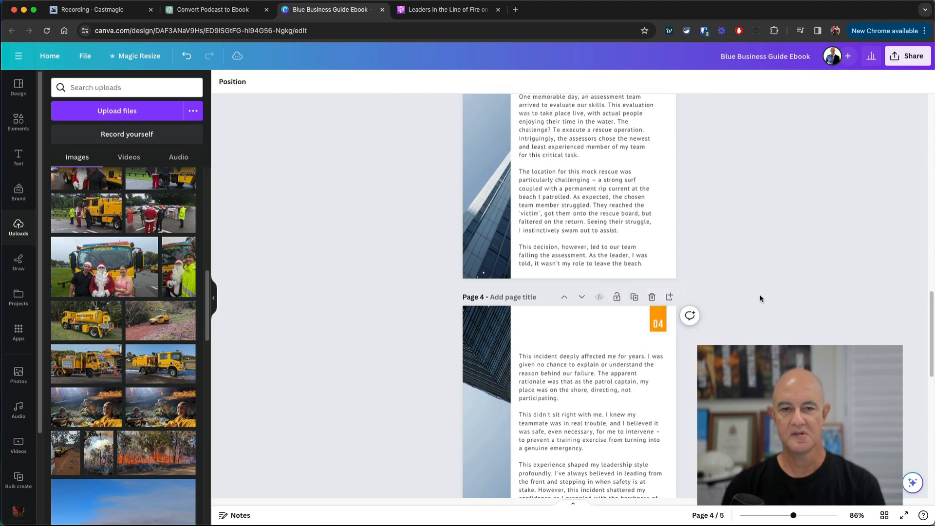
{"action": "scroll", "coordinate": [758, 307], "scroll_direction": "up", "scroll_amount": 4}
{"action": "left_click", "coordinate": [476, 241]}
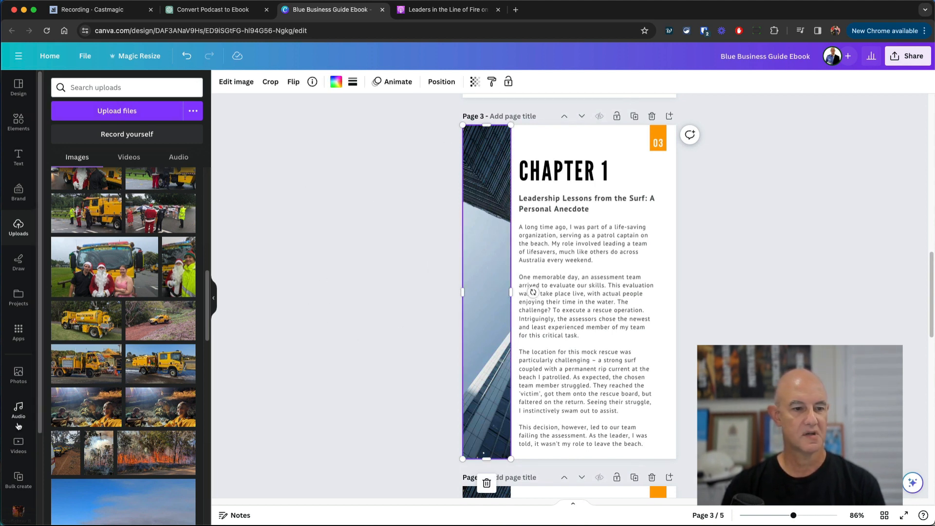
- Search photos for 'surf' and drop the sunset ocean photo into the sidebar frames on pages 3 and 4
{"action": "left_click", "coordinate": [19, 375]}
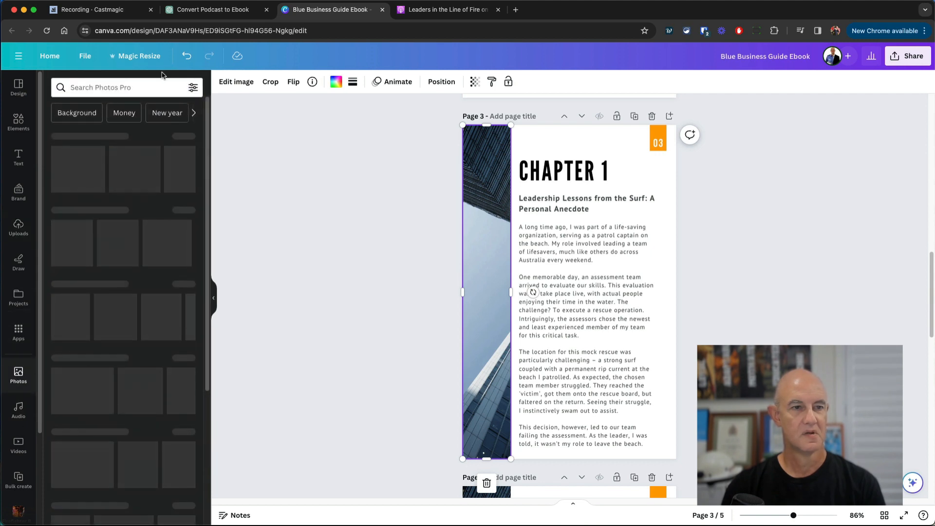
{"action": "type", "text": "surf"}
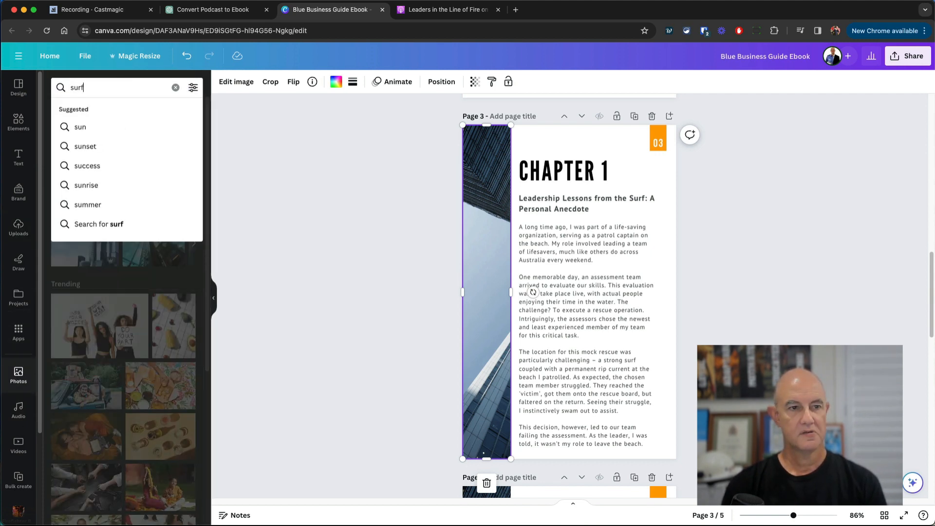
{"action": "key", "text": "Return"}
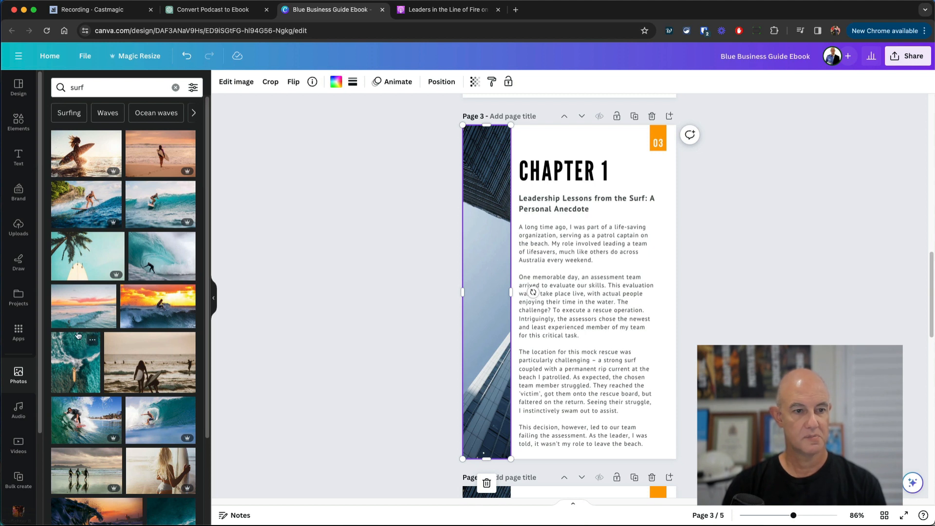
{"action": "left_click_drag", "start_coordinate": [80, 318], "coordinate": [480, 317]}
{"action": "scroll", "coordinate": [388, 348], "scroll_direction": "down", "scroll_amount": 5}
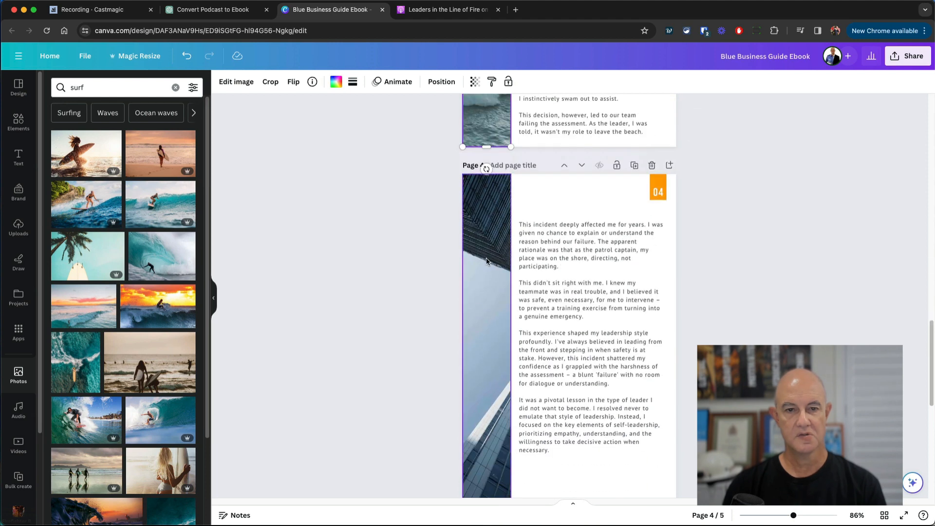
{"action": "left_click_drag", "start_coordinate": [72, 316], "coordinate": [490, 364]}
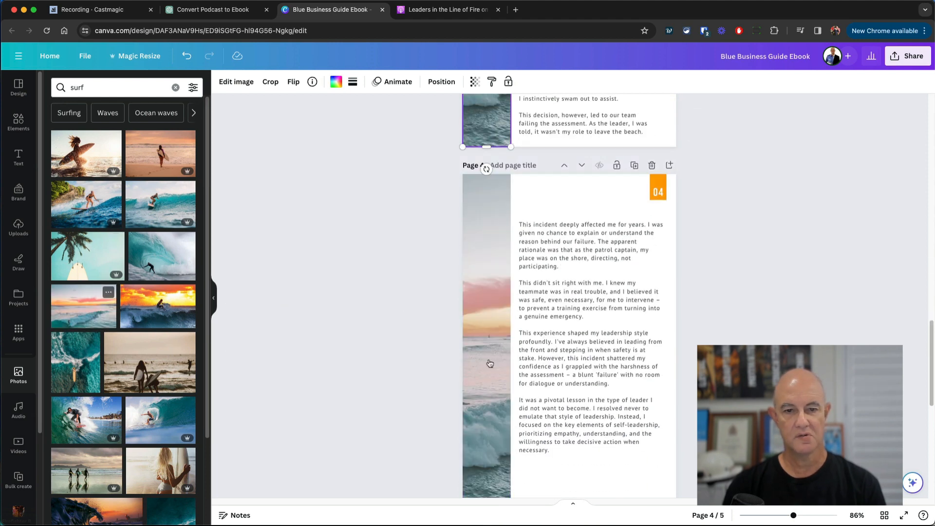
{"action": "left_click", "coordinate": [407, 349]}
{"action": "scroll", "coordinate": [557, 338], "scroll_direction": "down", "scroll_amount": 5}
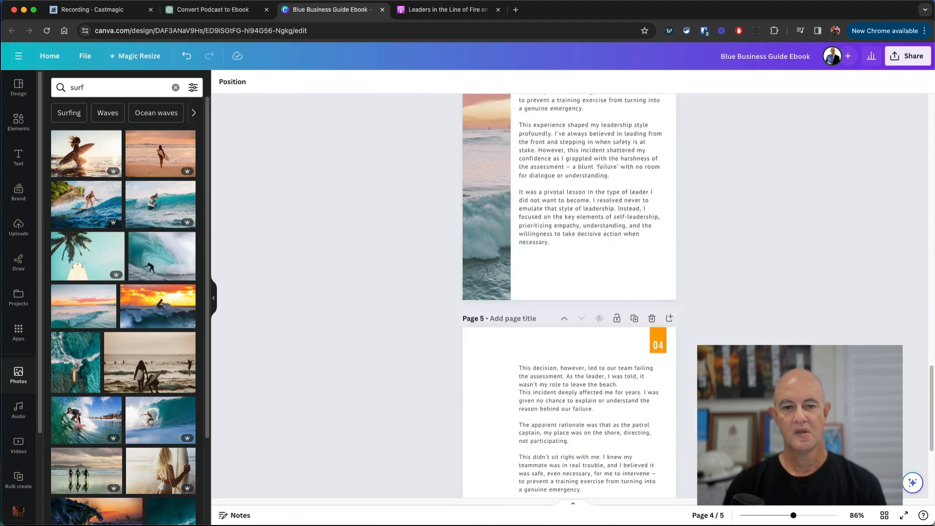
{"action": "scroll", "coordinate": [510, 242], "scroll_direction": "down", "scroll_amount": 3}
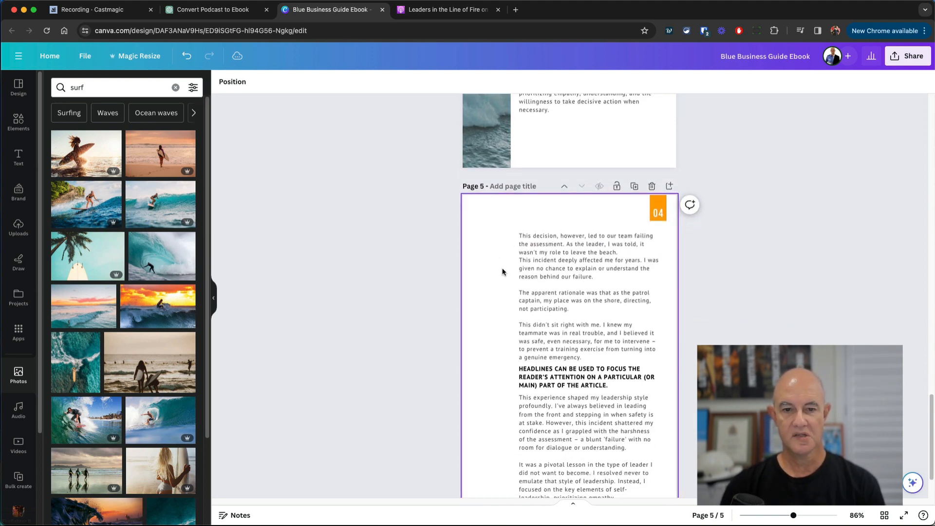
{"action": "scroll", "coordinate": [550, 288], "scroll_direction": "up", "scroll_amount": 6}
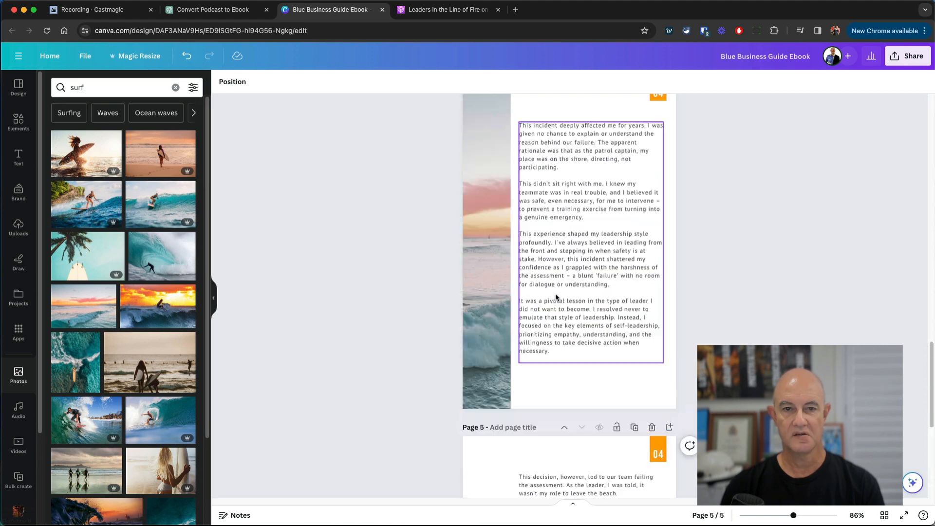
{"action": "scroll", "coordinate": [557, 297], "scroll_direction": "up", "scroll_amount": 12}
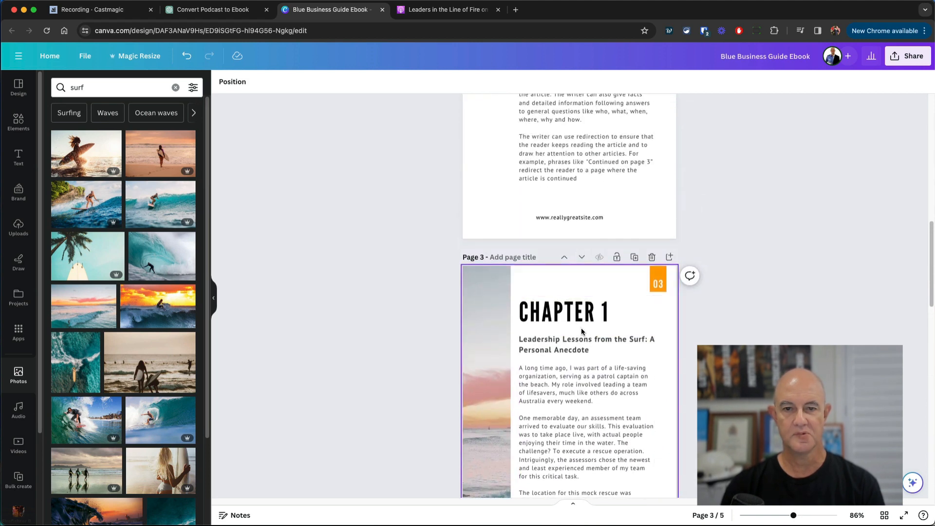
{"action": "scroll", "coordinate": [580, 328], "scroll_direction": "down", "scroll_amount": 15}
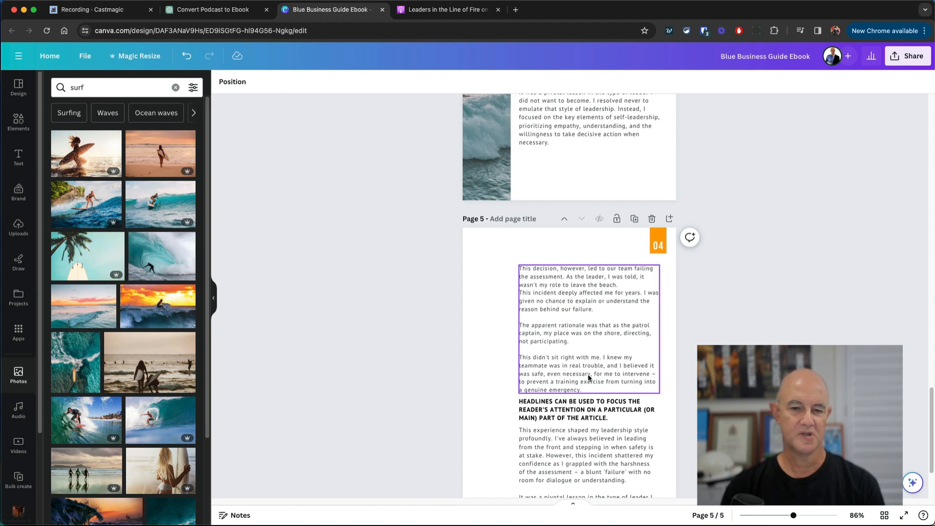
- Delete the leftover fifth template page and review the remaining four pages
{"action": "left_click", "coordinate": [652, 218]}
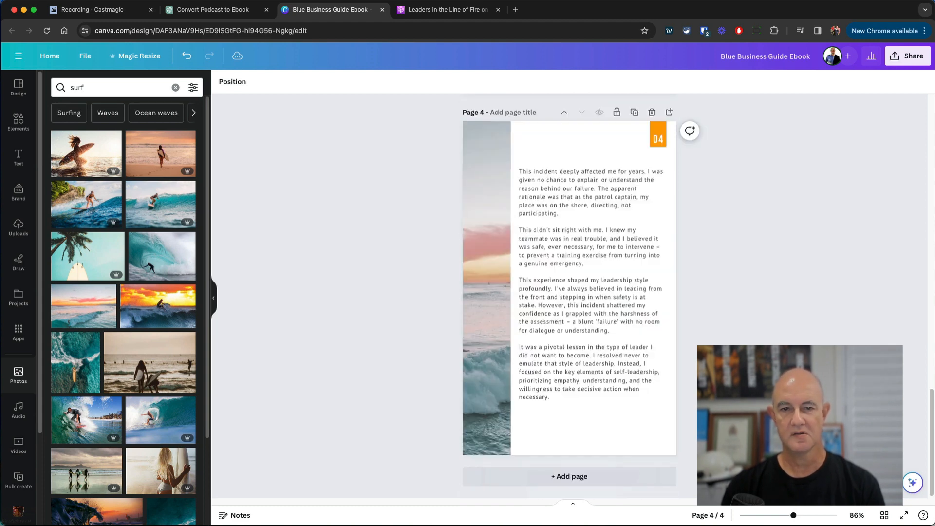
{"action": "scroll", "coordinate": [685, 352], "scroll_direction": "up", "scroll_amount": 5}
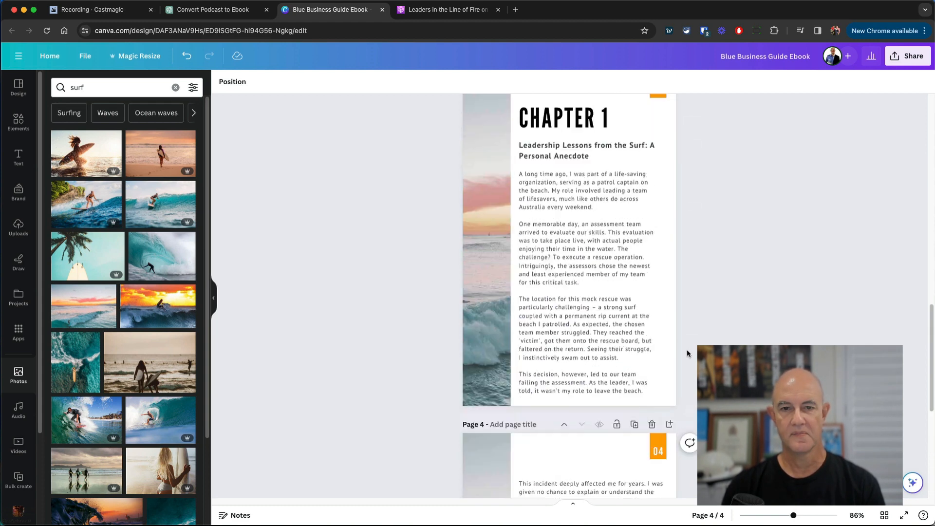
{"action": "scroll", "coordinate": [695, 346], "scroll_direction": "up", "scroll_amount": 3}
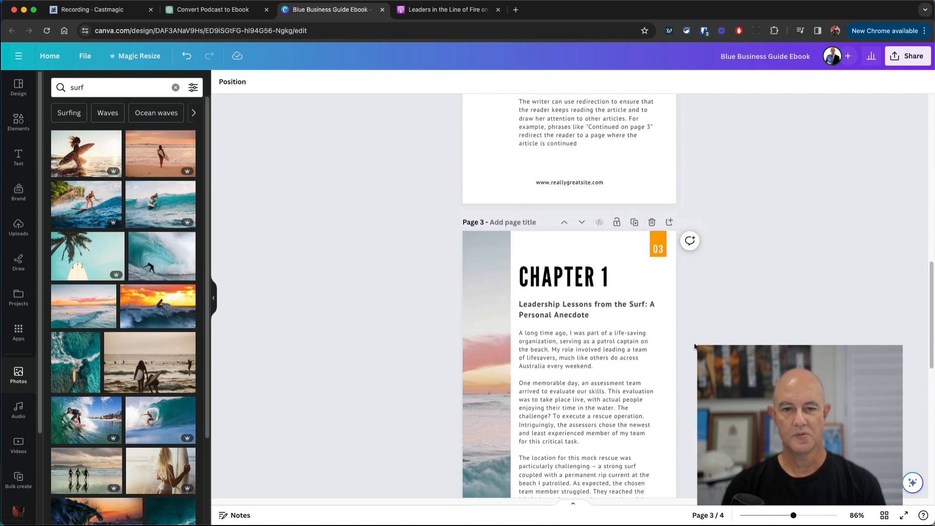
{"action": "scroll", "coordinate": [695, 346], "scroll_direction": "down", "scroll_amount": 6}
{"action": "scroll", "coordinate": [694, 346], "scroll_direction": "down", "scroll_amount": 3}
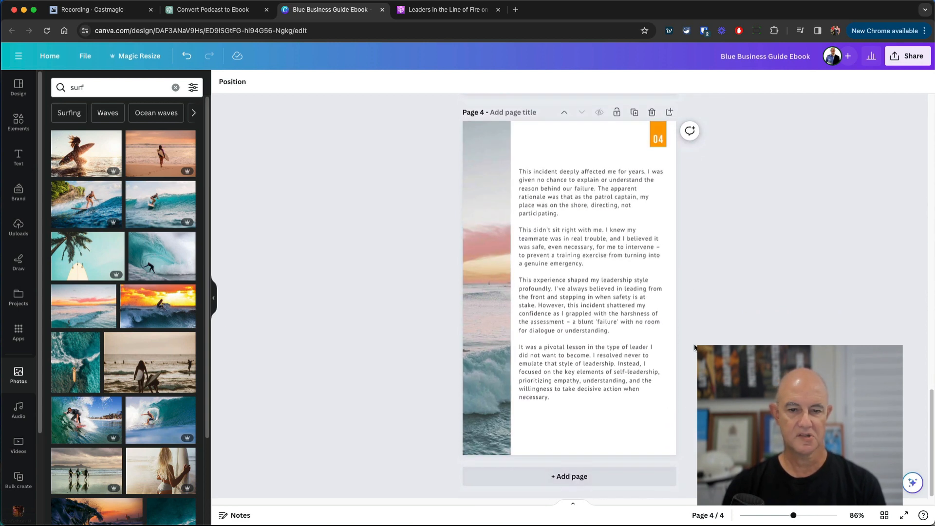
{"action": "scroll", "coordinate": [697, 370], "scroll_direction": "up", "scroll_amount": 4}
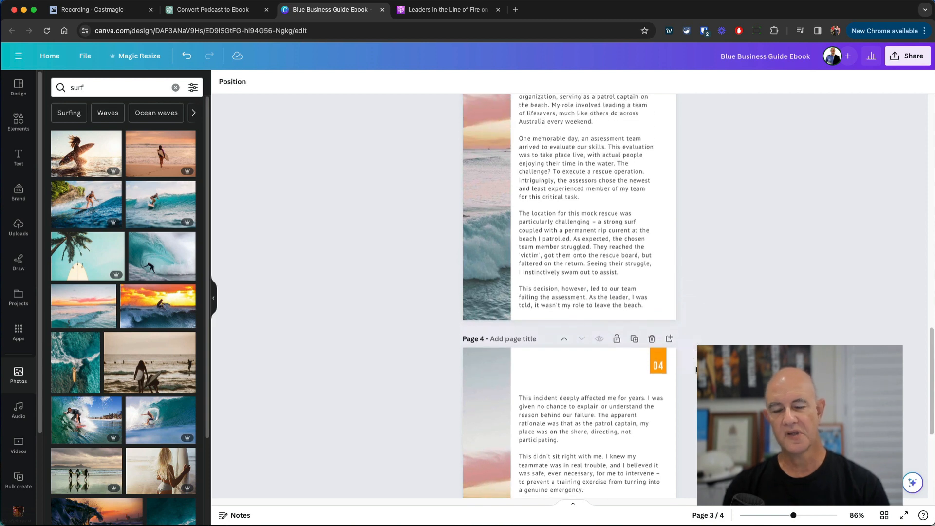
{"action": "scroll", "coordinate": [698, 370], "scroll_direction": "up", "scroll_amount": 6}
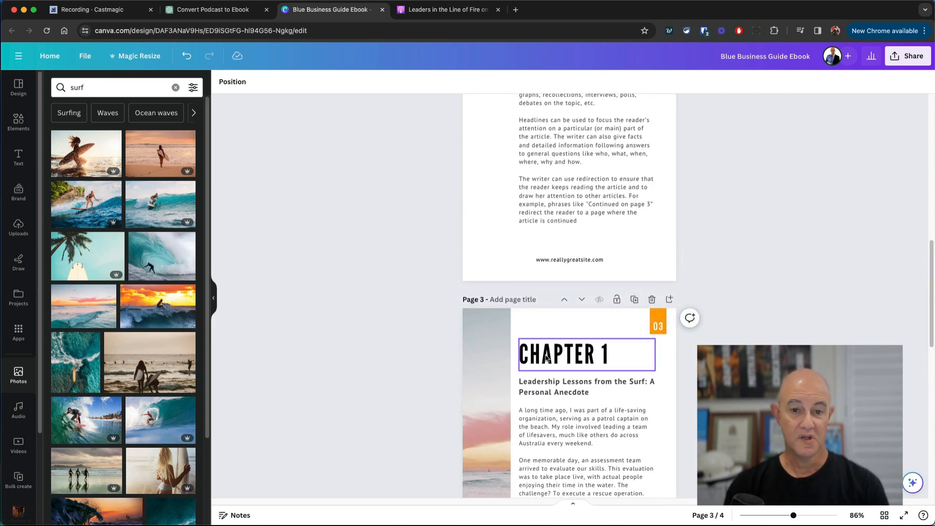
- Duplicate the Chapter 1 page and move the copy down to the end of the ebook
{"action": "left_click", "coordinate": [635, 299]}
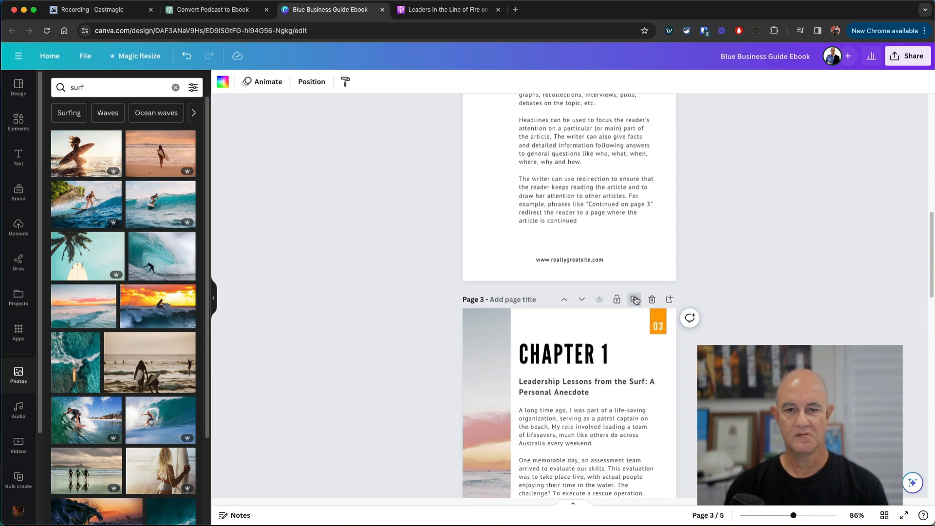
{"action": "scroll", "coordinate": [715, 319], "scroll_direction": "down", "scroll_amount": 6}
{"action": "scroll", "coordinate": [714, 319], "scroll_direction": "up", "scroll_amount": 3}
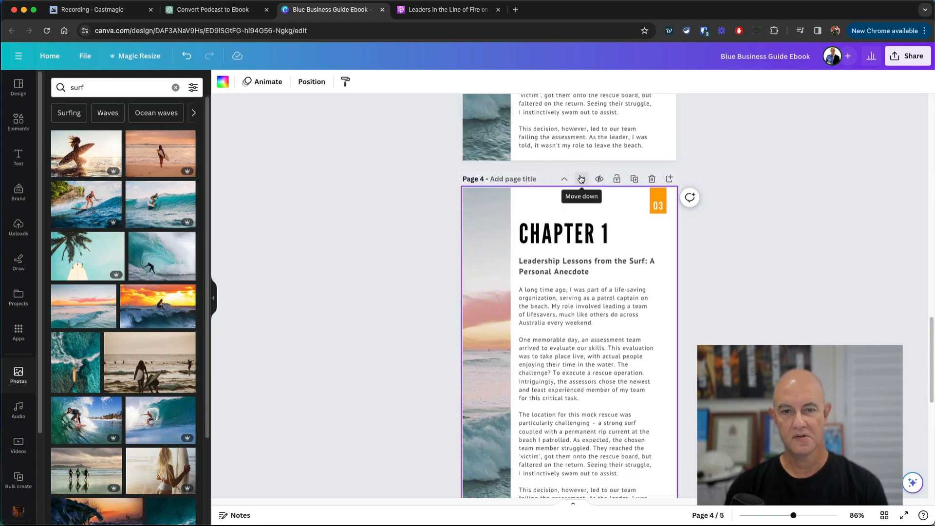
{"action": "left_click", "coordinate": [582, 179]}
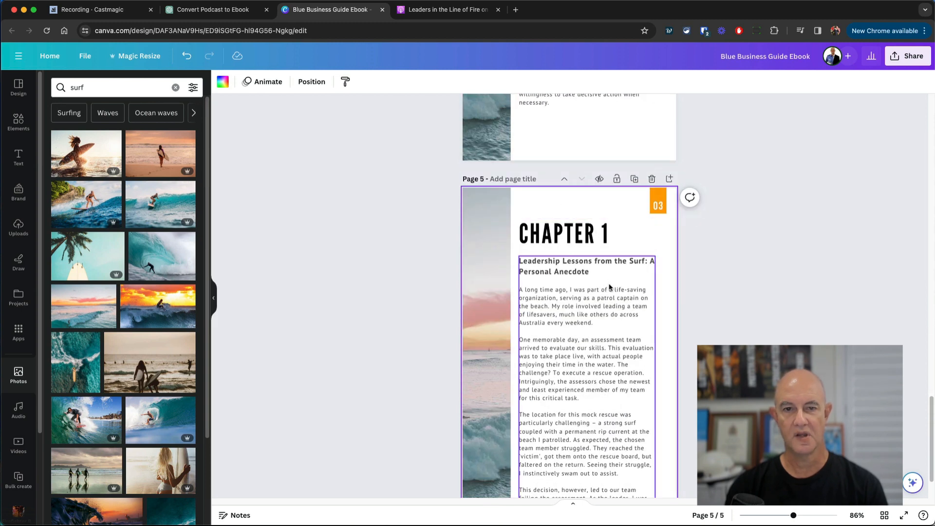
{"action": "scroll", "coordinate": [610, 283], "scroll_direction": "up", "scroll_amount": 15}
{"action": "scroll", "coordinate": [610, 280], "scroll_direction": "down", "scroll_amount": 15}
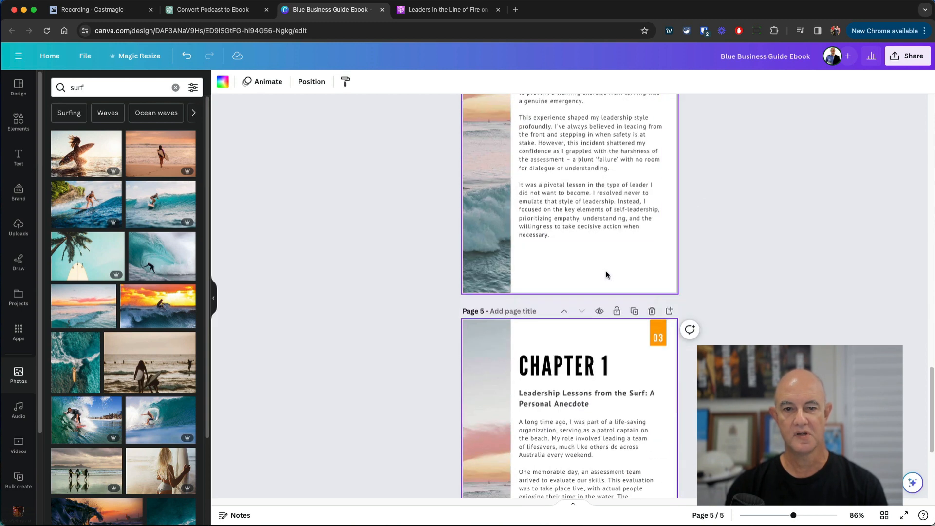
- Change the copied page's heading from CHAPTER 1 to CHAPTER 2
{"action": "left_click", "coordinate": [616, 363]}
{"action": "left_click", "coordinate": [616, 359]}
{"action": "left_click", "coordinate": [616, 360]}
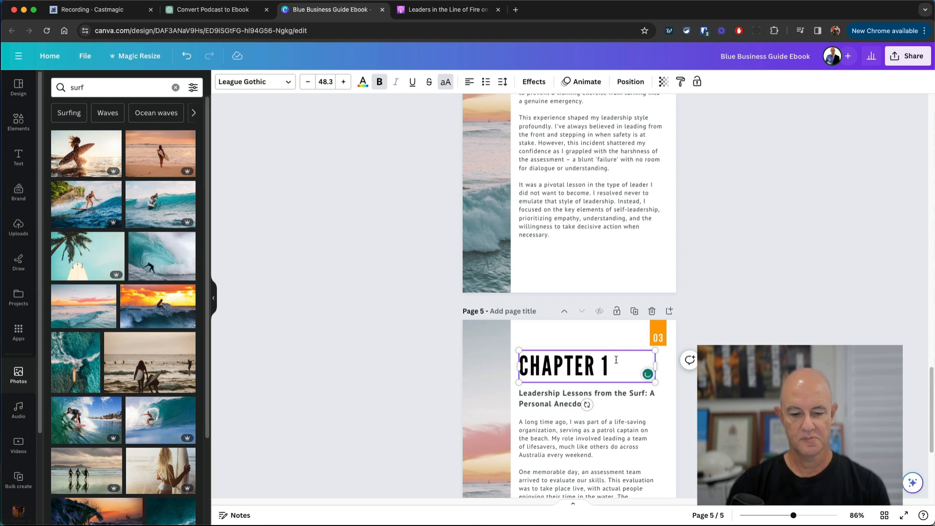
{"action": "key", "text": "BackSpace"}
{"action": "type", "text": "2"}
{"action": "left_click", "coordinate": [657, 331]}
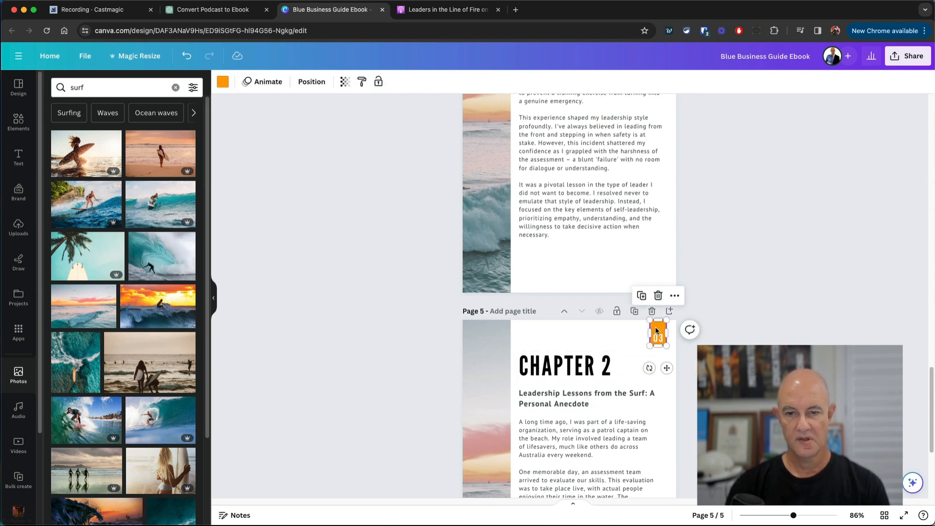
- Replace the last digit of the new page's number with 5, then return to ChatGPT
{"action": "left_click", "coordinate": [663, 338]}
{"action": "left_click", "coordinate": [662, 338]}
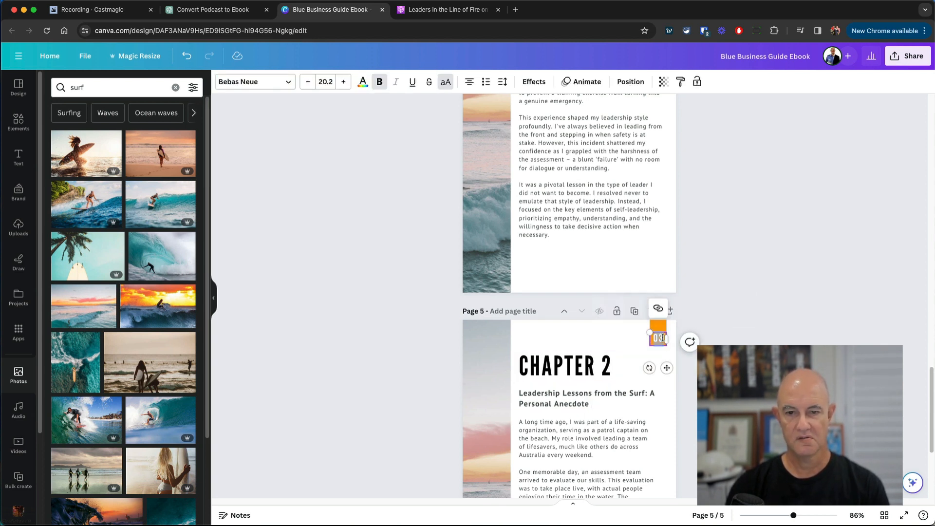
{"action": "key", "text": "BackSpace"}
{"action": "type", "text": "5"}
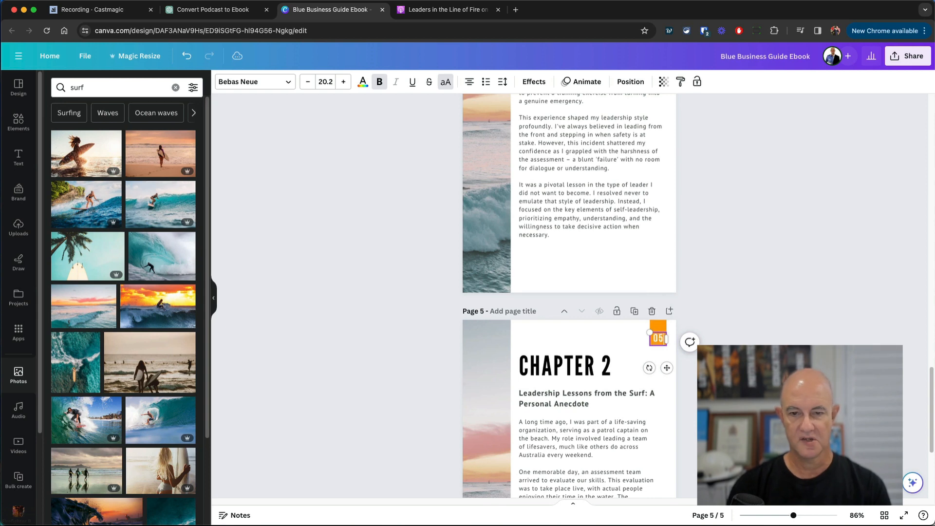
{"action": "left_click", "coordinate": [745, 348]}
{"action": "scroll", "coordinate": [457, 97], "scroll_direction": "down", "scroll_amount": 5}
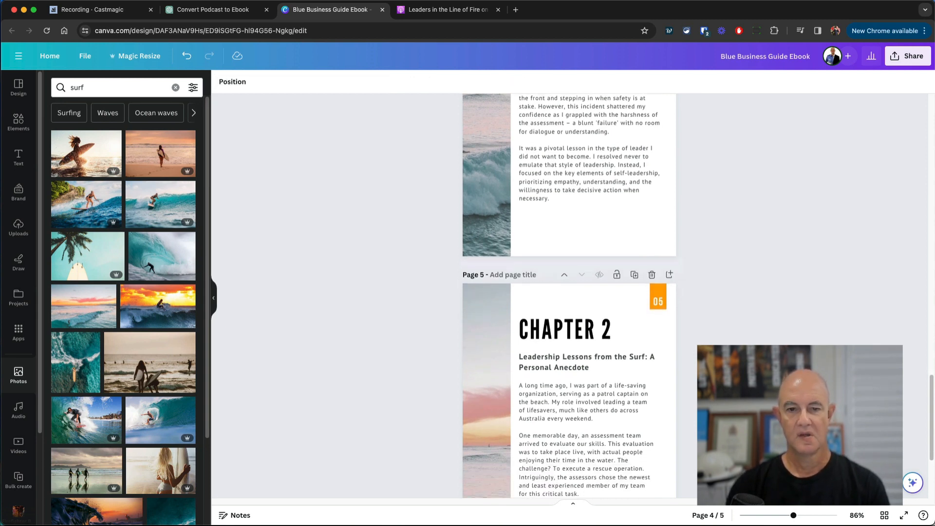
{"action": "left_click", "coordinate": [187, 20]}
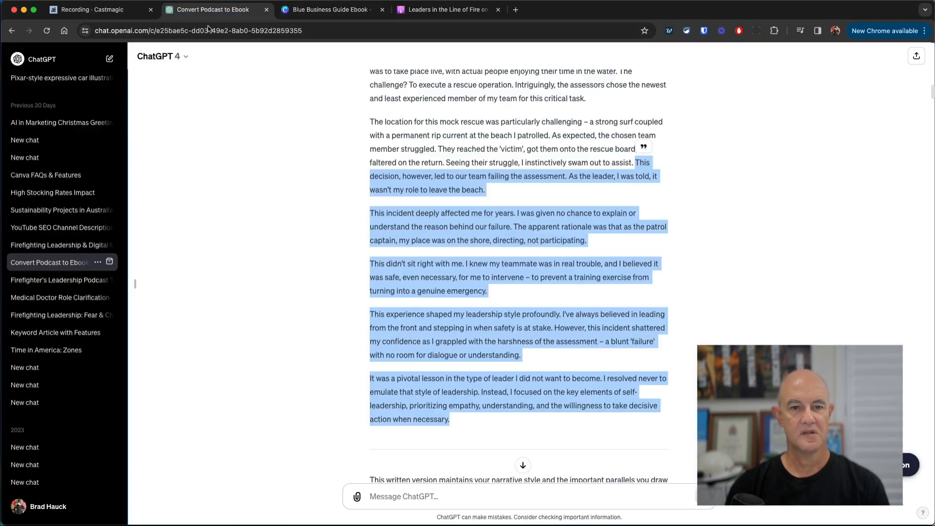
- Select the ChatGPT title 'Leading by Example: Prioritizing Well-being', then pick Canva's Chapter 2 subheading box
{"action": "scroll", "coordinate": [477, 290], "scroll_direction": "down", "scroll_amount": 10}
{"action": "scroll", "coordinate": [478, 289], "scroll_direction": "down", "scroll_amount": 15}
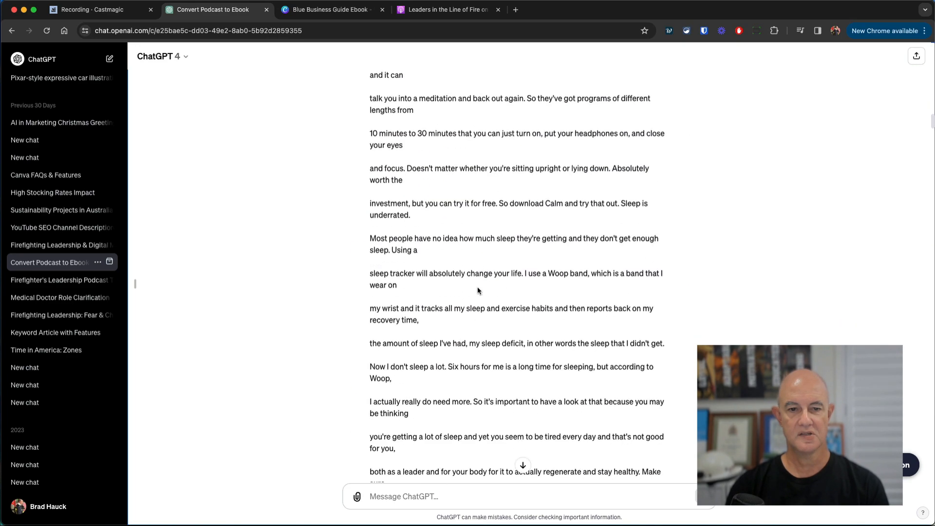
{"action": "scroll", "coordinate": [478, 287], "scroll_direction": "down", "scroll_amount": 2}
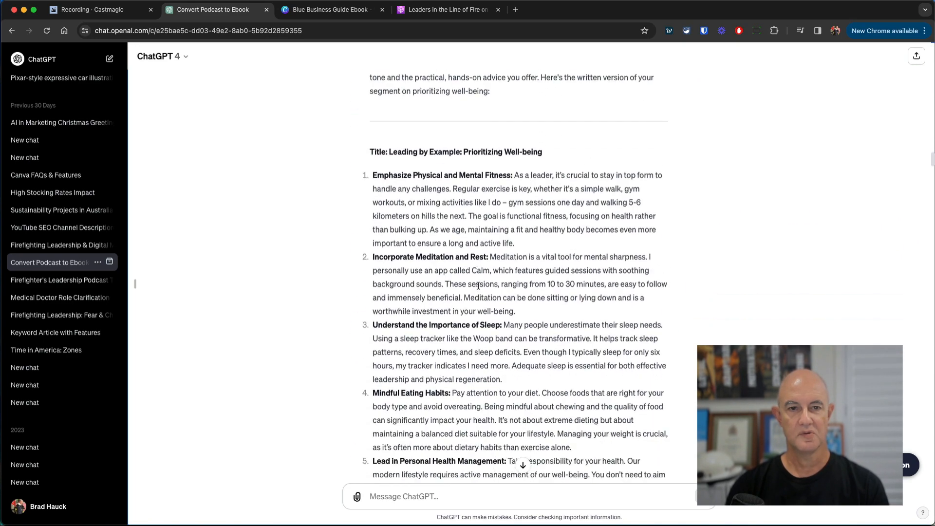
{"action": "scroll", "coordinate": [396, 233], "scroll_direction": "up", "scroll_amount": 2}
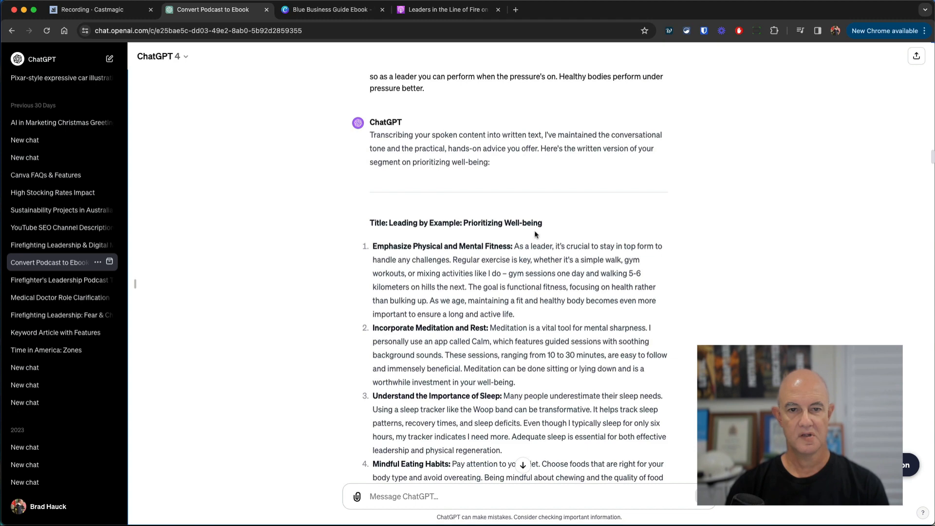
{"action": "left_click_drag", "start_coordinate": [542, 224], "coordinate": [393, 225]}
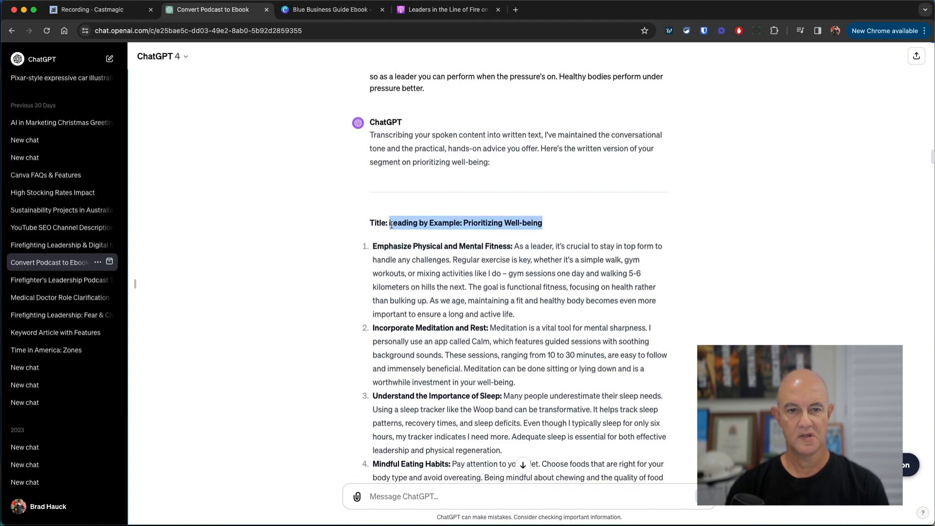
{"action": "left_click", "coordinate": [331, 10]}
{"action": "left_click", "coordinate": [540, 255]}
- Replace the Chapter 2 subheading text with 'Leading by Example: Prioritizing Well-being'
{"action": "triple_click", "coordinate": [540, 255]}
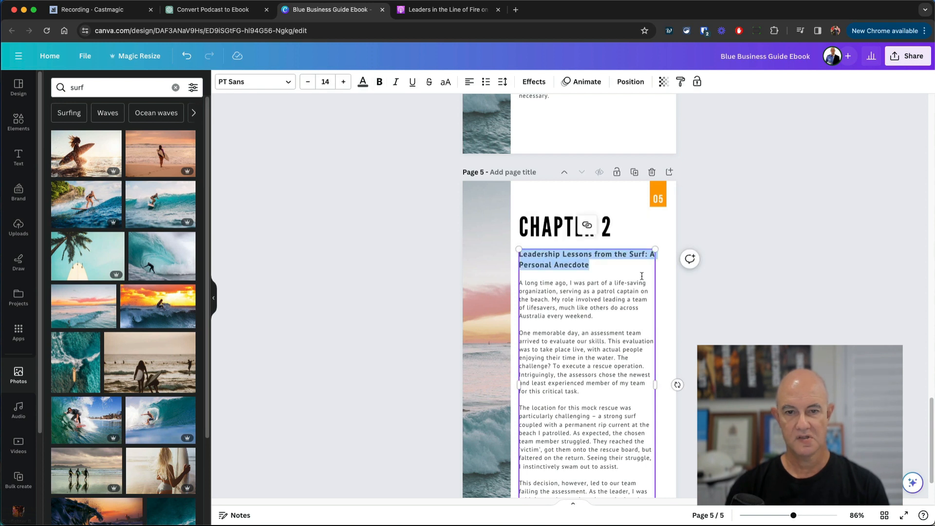
{"action": "type", "text": "Leading by Example: Prioritizing Well-being"}
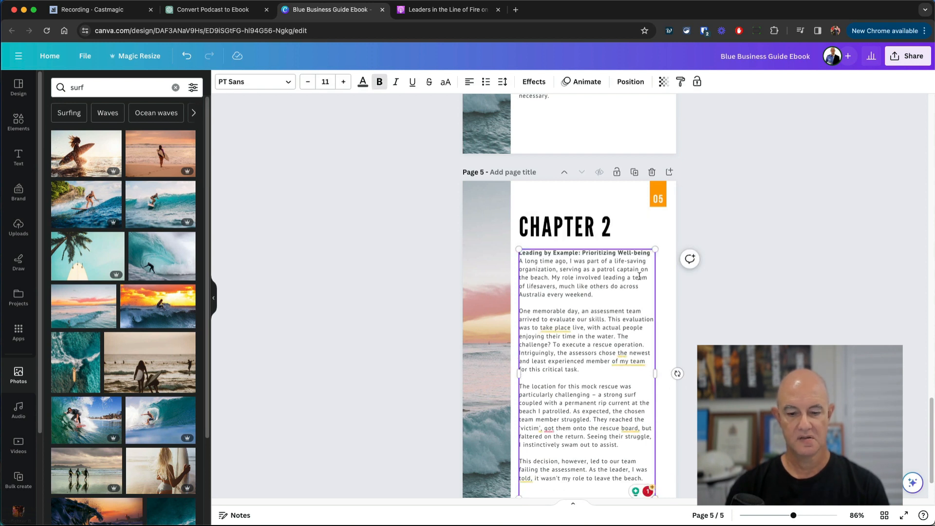
{"action": "key", "text": "super+z"}
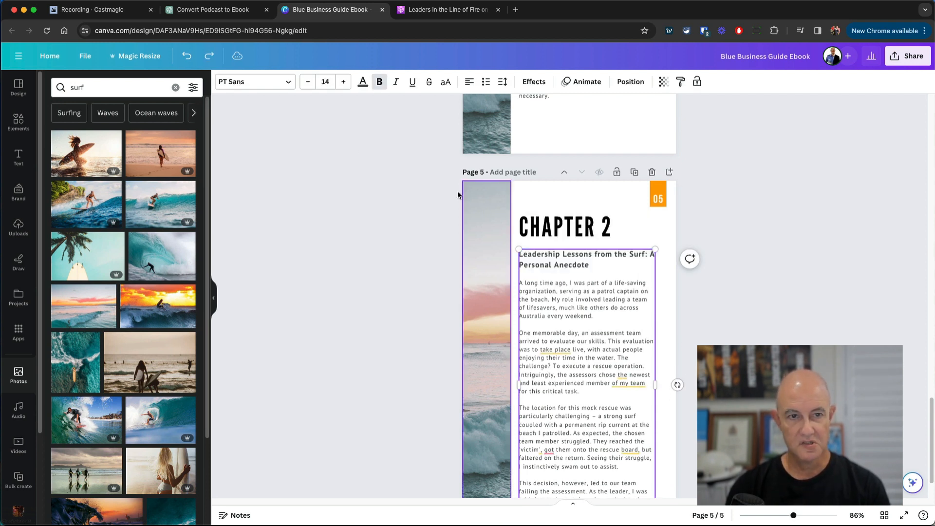
{"action": "triple_click", "coordinate": [548, 253]}
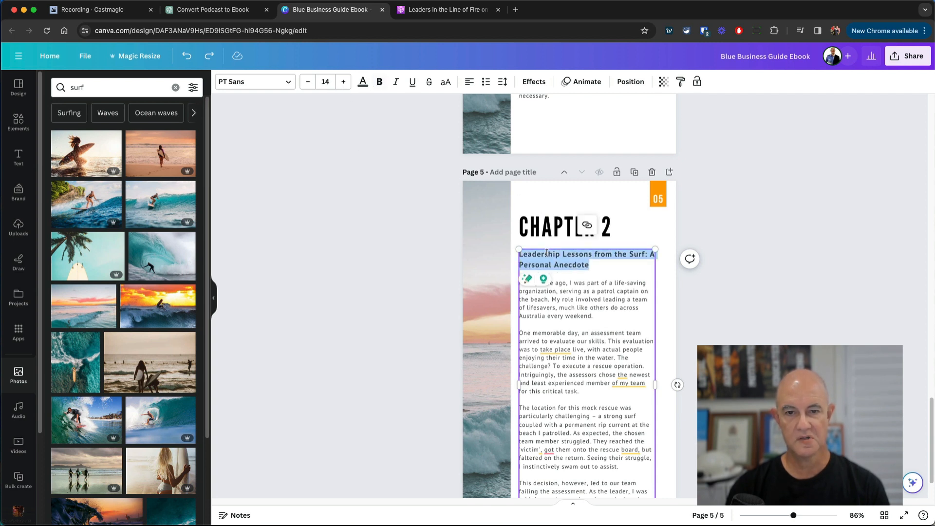
{"action": "type", "text": "Leading by Example: Prioritizing Well-being"}
- Enlarge the new subheading three font-size steps so it wraps onto two lines
{"action": "triple_click", "coordinate": [559, 253]}
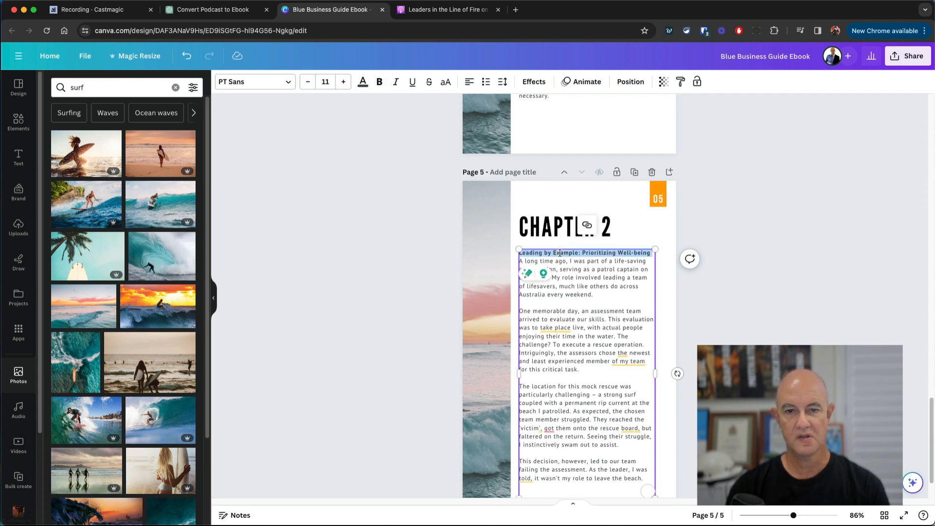
{"action": "left_click", "coordinate": [344, 83]}
{"action": "left_click", "coordinate": [344, 83]}
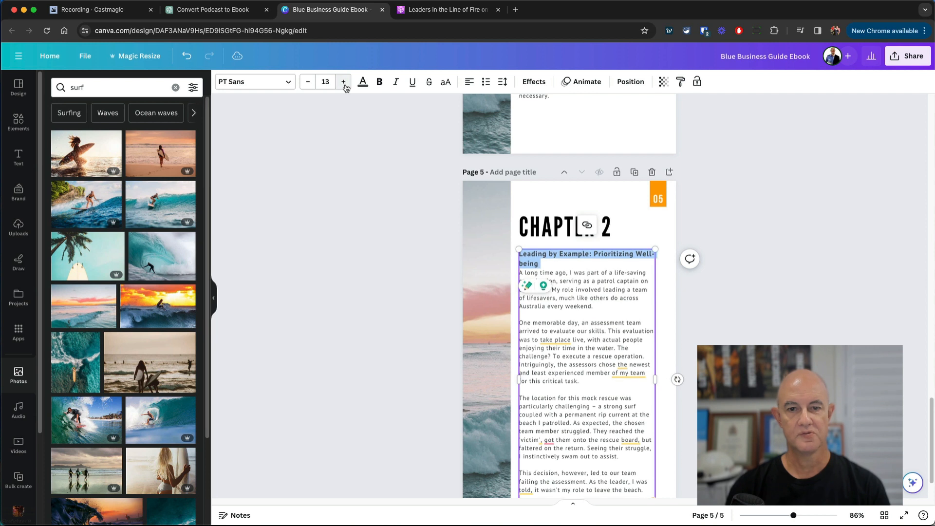
{"action": "left_click", "coordinate": [344, 83]}
{"action": "left_click", "coordinate": [718, 312]}
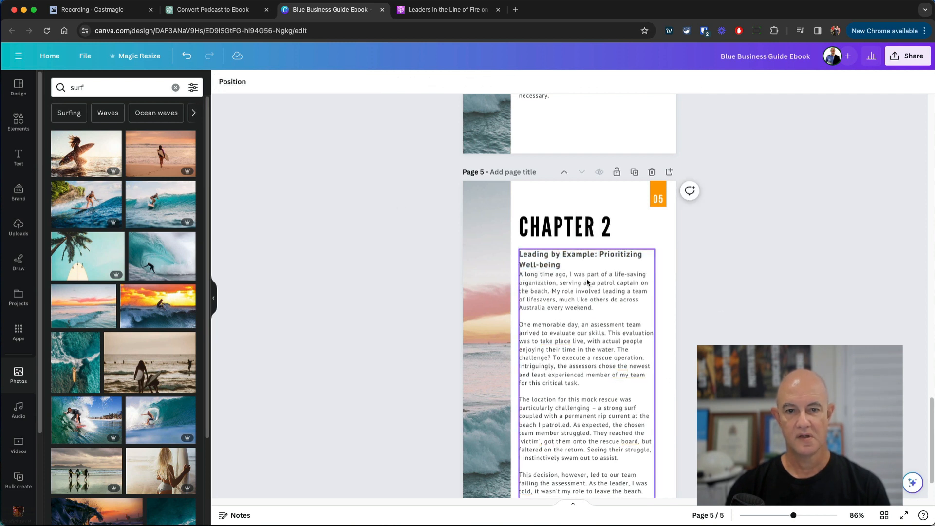
{"action": "left_click", "coordinate": [570, 275]}
{"action": "left_click", "coordinate": [526, 275]}
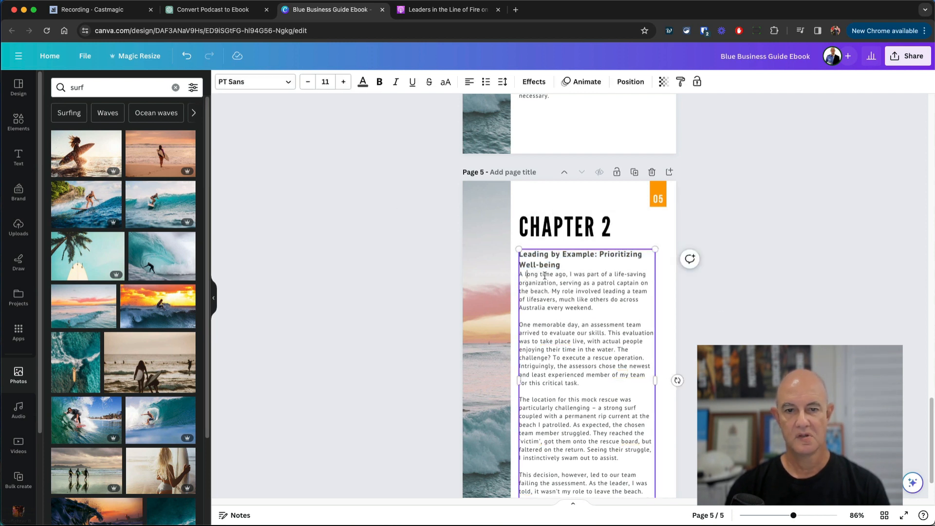
- Copy ChatGPT's first two points, 'Emphasize Physical and Mental Fitness' and 'Incorporate Meditation and Rest'
{"action": "left_click", "coordinate": [213, 10]}
{"action": "scroll", "coordinate": [437, 294], "scroll_direction": "down", "scroll_amount": 3}
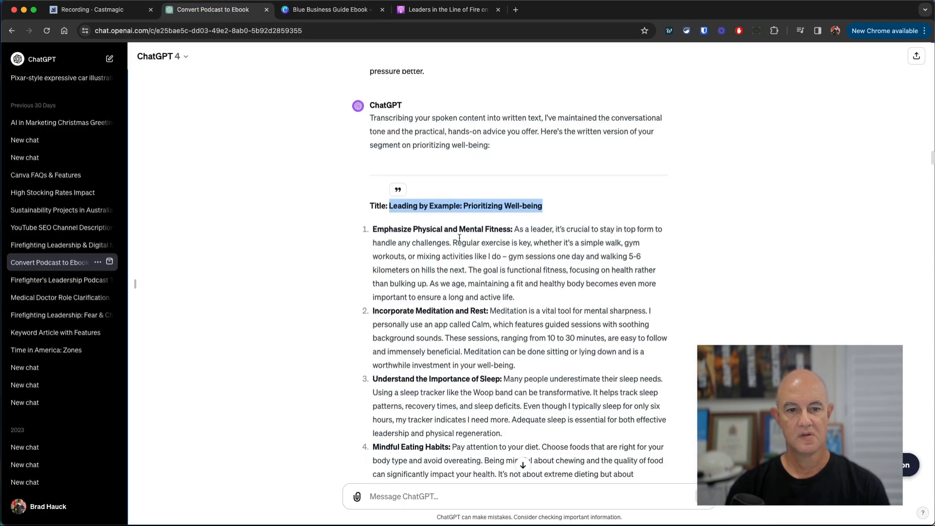
{"action": "scroll", "coordinate": [438, 294], "scroll_direction": "down", "scroll_amount": 2}
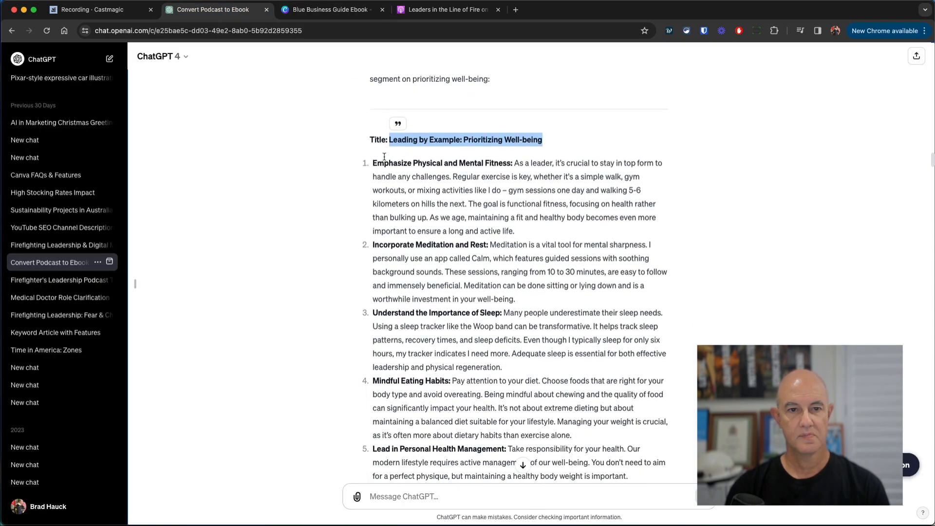
{"action": "left_click_drag", "start_coordinate": [516, 163], "coordinate": [538, 233]}
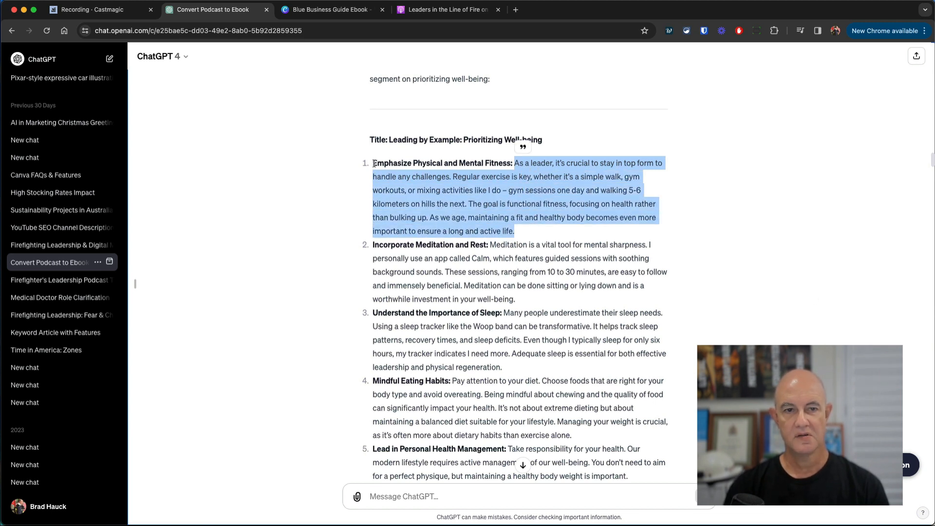
{"action": "left_click_drag", "start_coordinate": [374, 163], "coordinate": [560, 375]}
{"action": "scroll", "coordinate": [550, 437], "scroll_direction": "down", "scroll_amount": 12}
{"action": "scroll", "coordinate": [550, 437], "scroll_direction": "up", "scroll_amount": 10}
{"action": "key", "text": "super+c"}
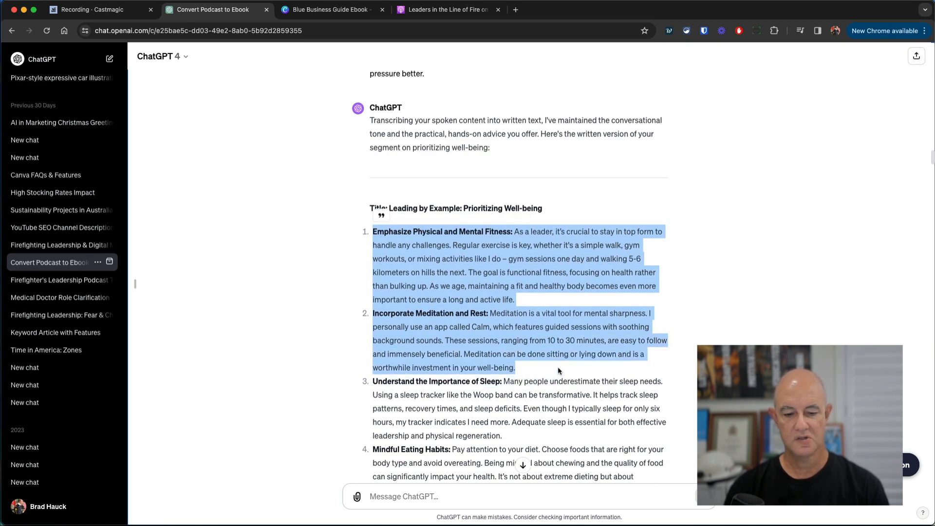
- Replace the surf story body with the fitness and meditation points, unnumbered and separated by blank lines
{"action": "left_click", "coordinate": [322, 11]}
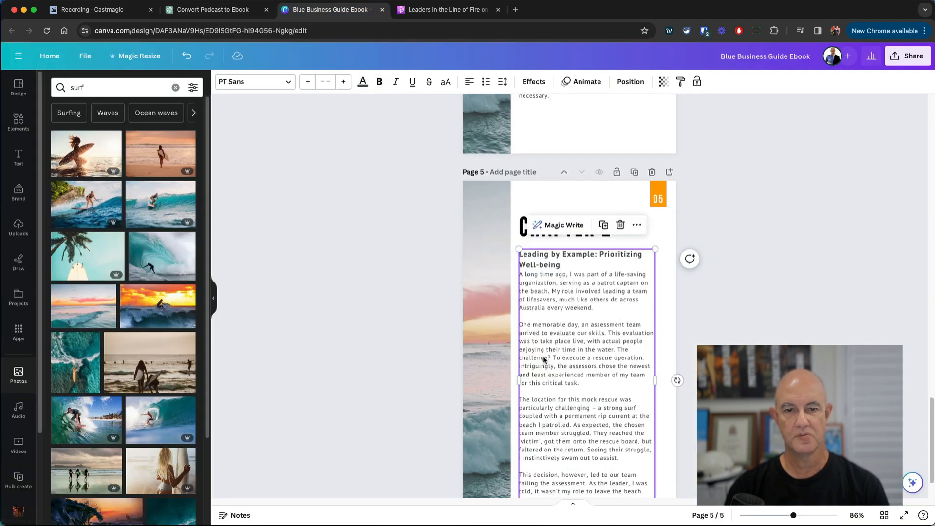
{"action": "left_click_drag", "start_coordinate": [520, 273], "coordinate": [641, 491]}
{"action": "key", "text": "super+v"}
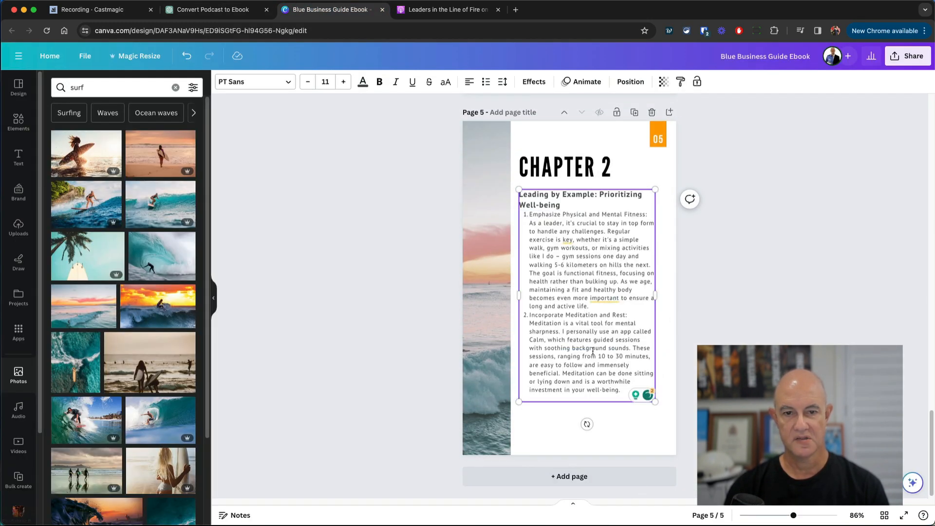
{"action": "left_click", "coordinate": [569, 206]}
{"action": "key", "text": "Return"}
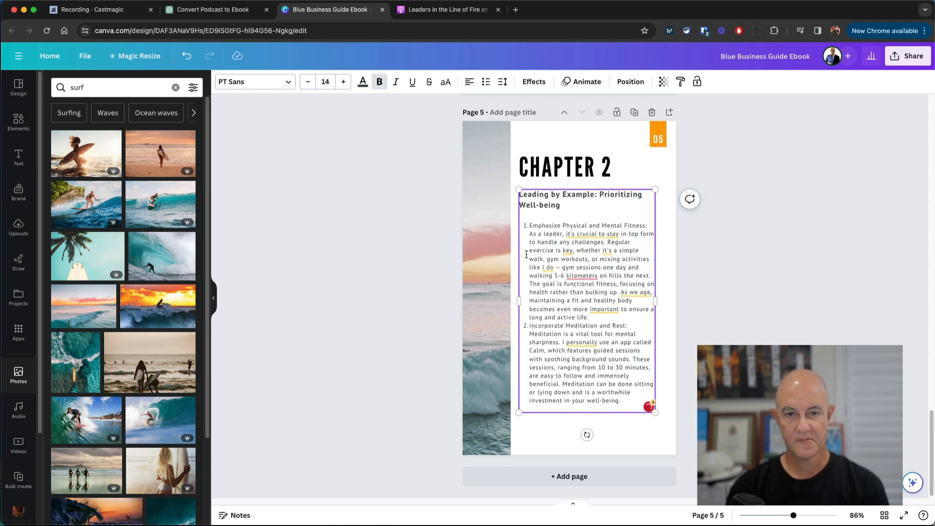
{"action": "left_click", "coordinate": [530, 226]}
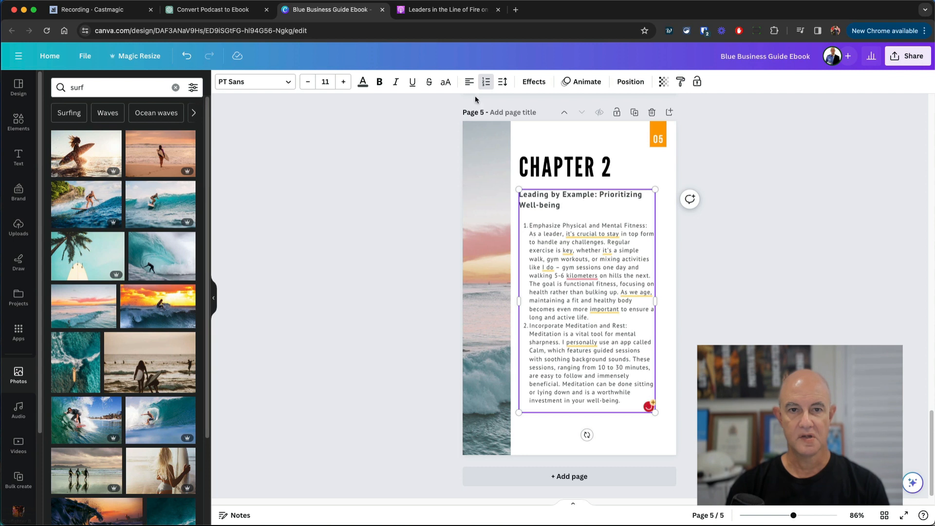
{"action": "key", "text": "BackSpace"}
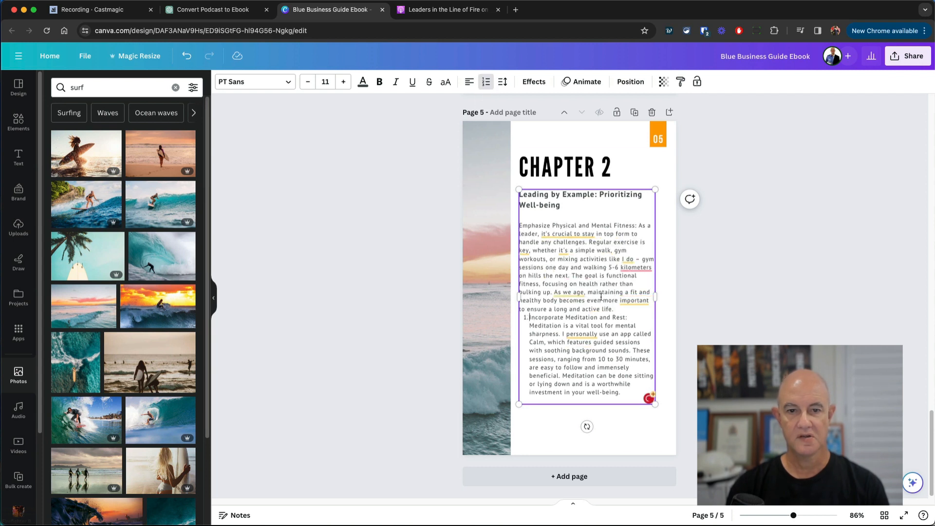
{"action": "left_click", "coordinate": [486, 83]}
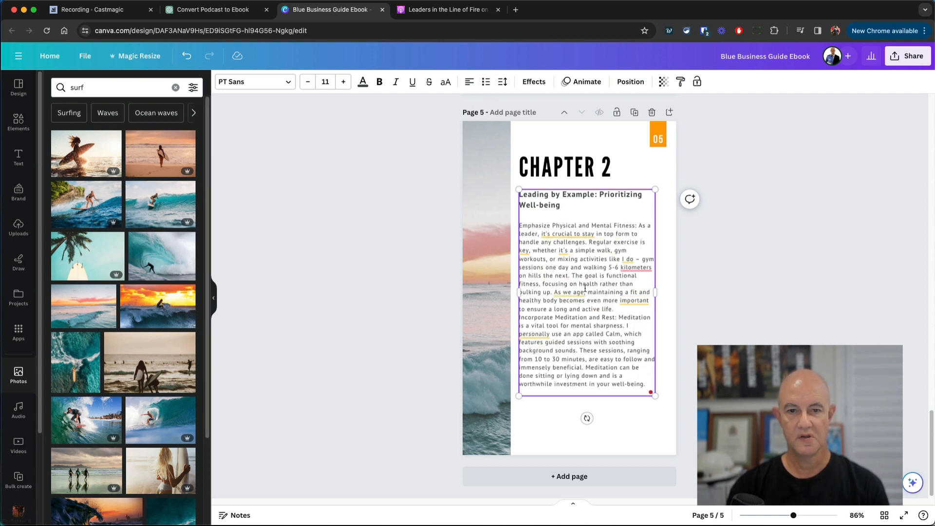
{"action": "key", "text": "Return"}
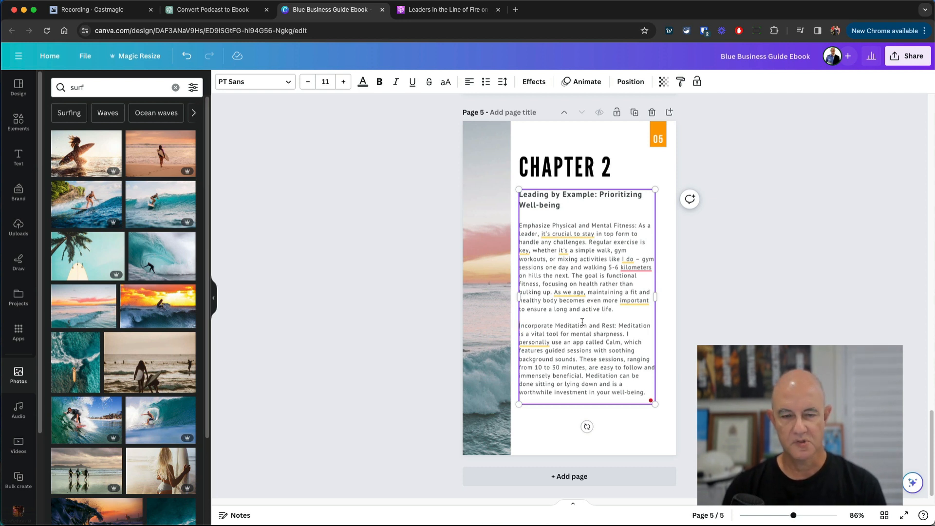
{"action": "left_click", "coordinate": [575, 209]}
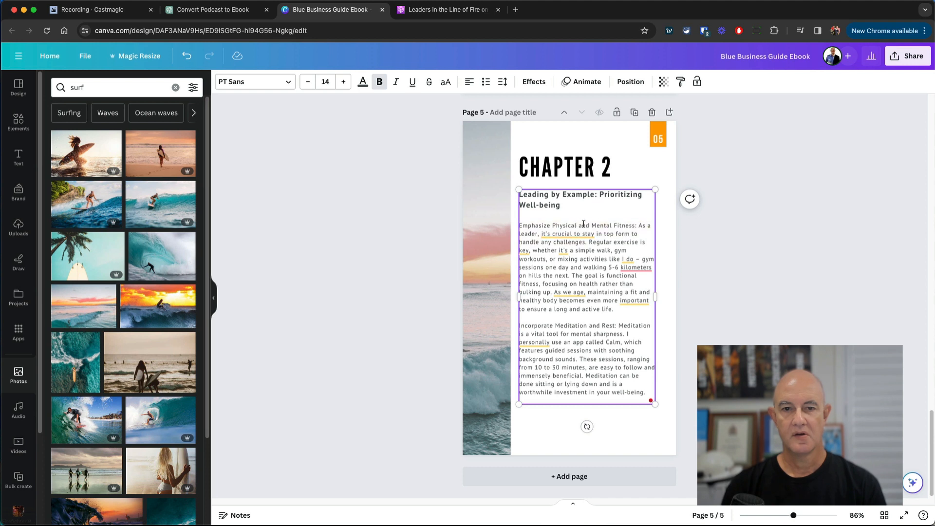
- Bold the lead-in phrases, such as 'Emphasize Physical and Mental Fitness:', of both paragraphs
{"action": "left_click_drag", "start_coordinate": [638, 224], "coordinate": [520, 226]}
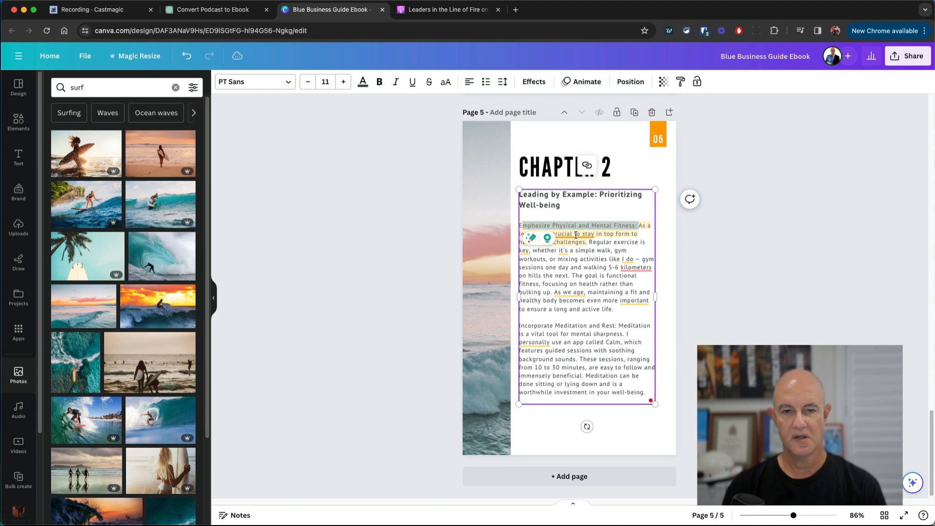
{"action": "key", "text": "super+b"}
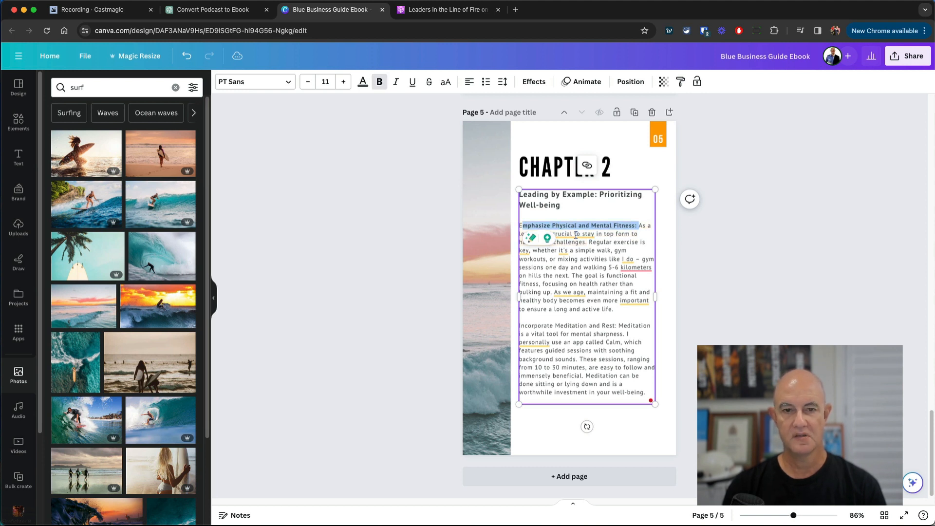
{"action": "left_click", "coordinate": [524, 223]}
{"action": "left_click", "coordinate": [521, 225]}
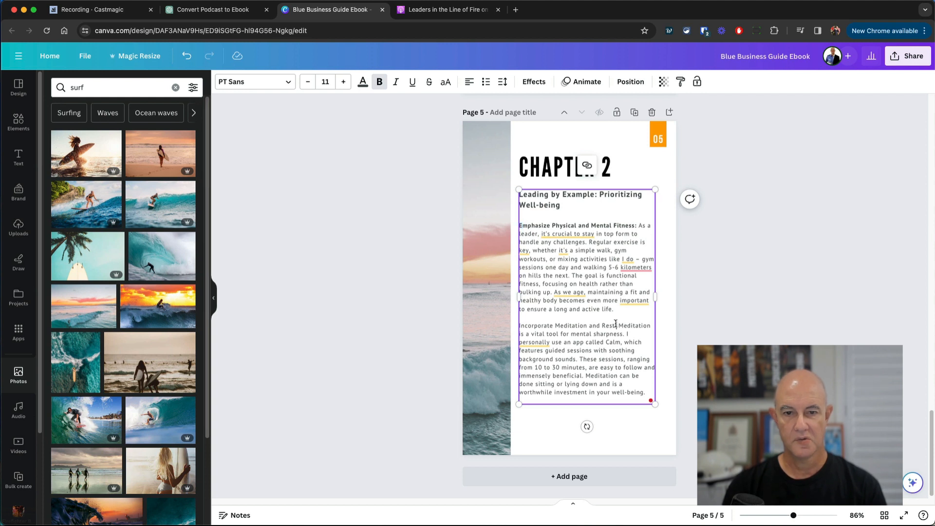
{"action": "left_click_drag", "start_coordinate": [616, 324], "coordinate": [520, 326]}
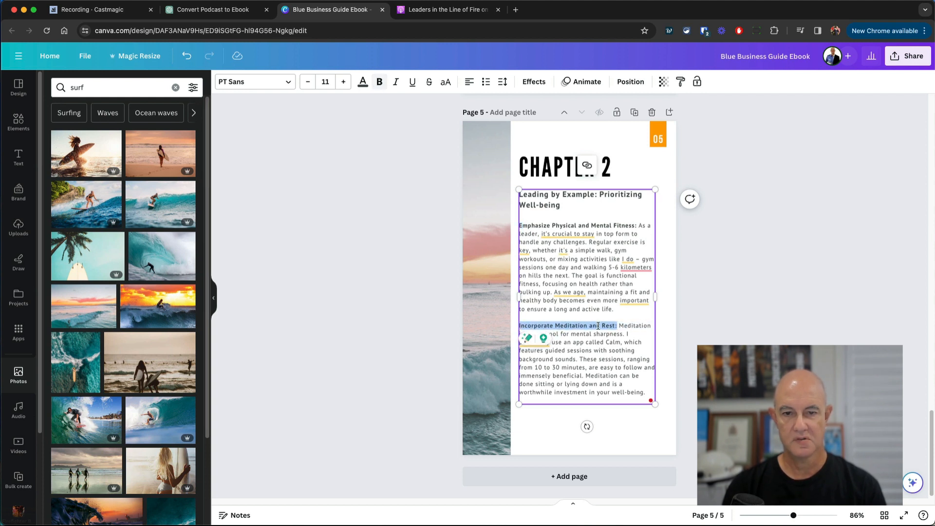
{"action": "left_click", "coordinate": [674, 326]}
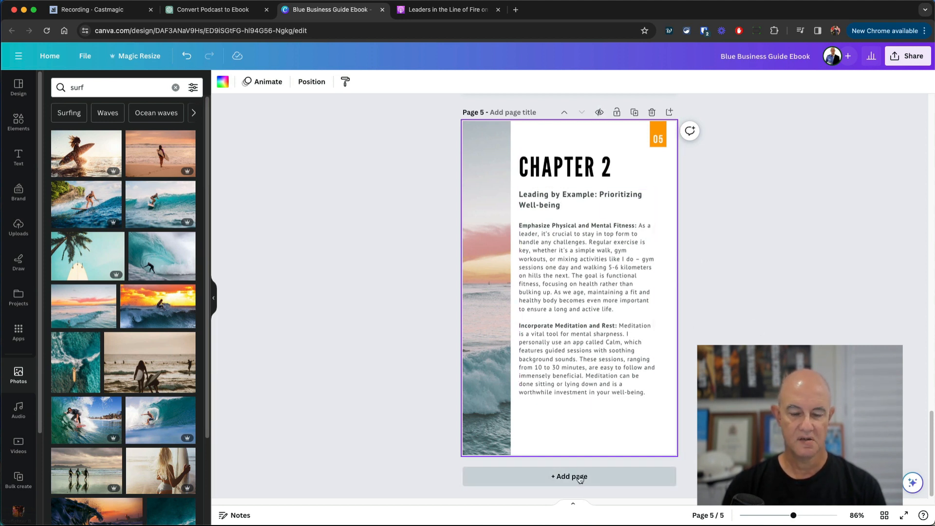
- Duplicate page 4 as a new sixth page and change its corner number to 06
{"action": "scroll", "coordinate": [580, 438], "scroll_direction": "up", "scroll_amount": 6}
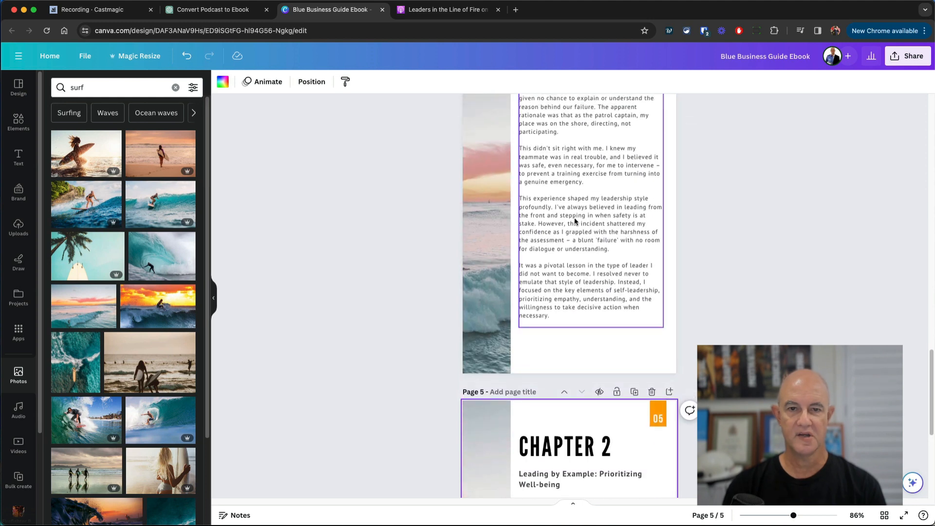
{"action": "scroll", "coordinate": [575, 221], "scroll_direction": "up", "scroll_amount": 4}
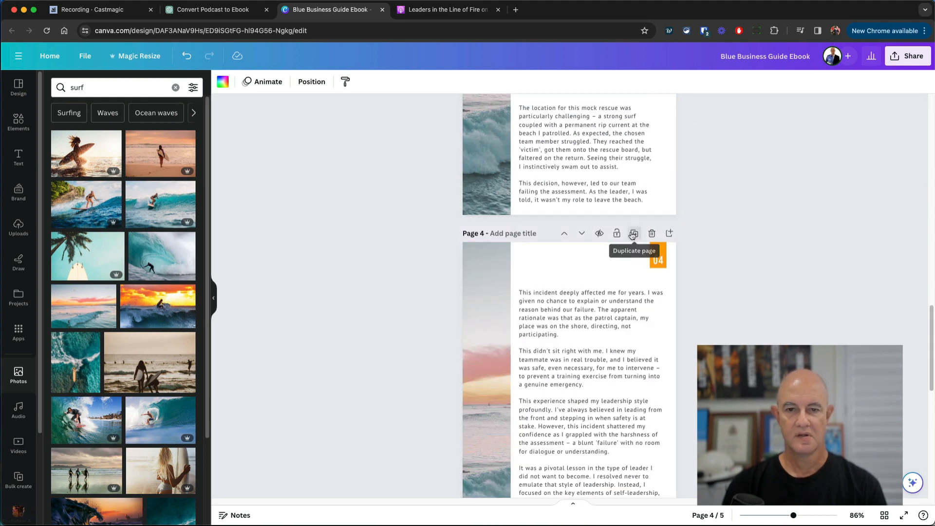
{"action": "left_click", "coordinate": [633, 234]}
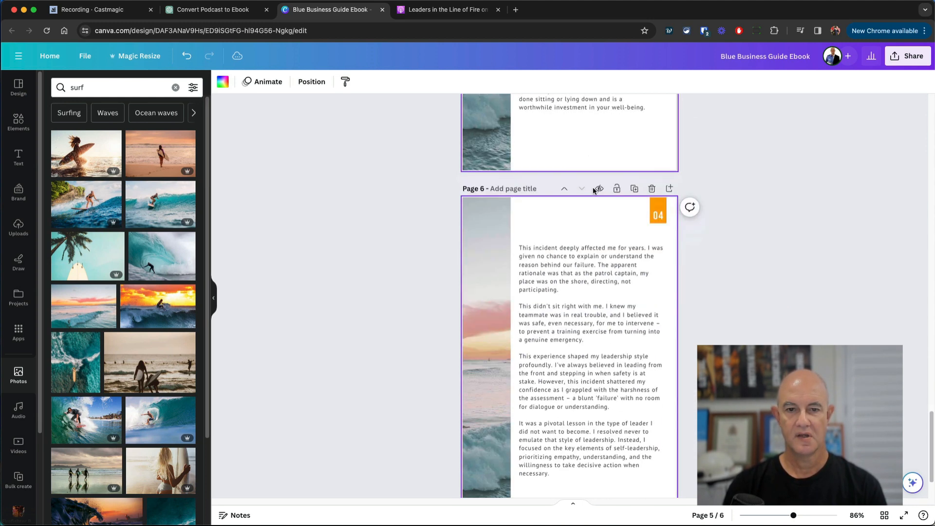
{"action": "scroll", "coordinate": [623, 271], "scroll_direction": "up", "scroll_amount": 7}
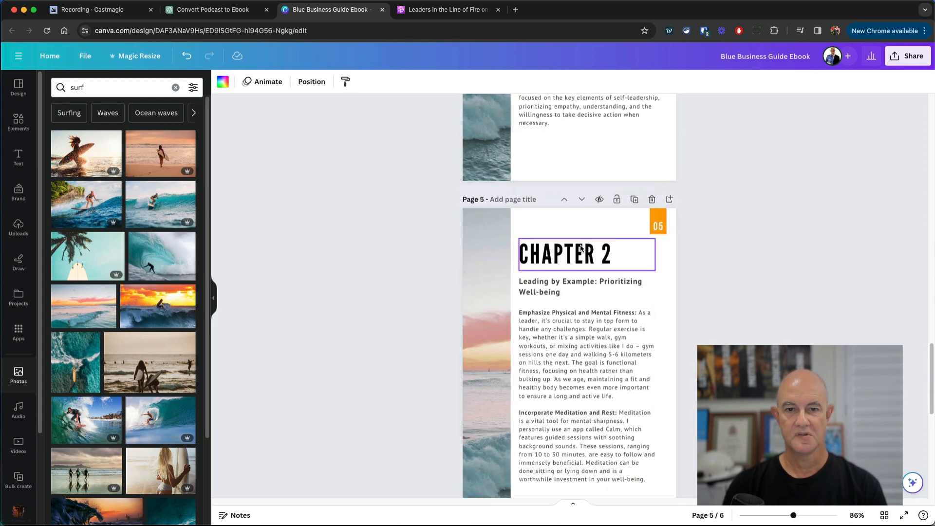
{"action": "scroll", "coordinate": [581, 249], "scroll_direction": "down", "scroll_amount": 5}
{"action": "left_click", "coordinate": [664, 342]}
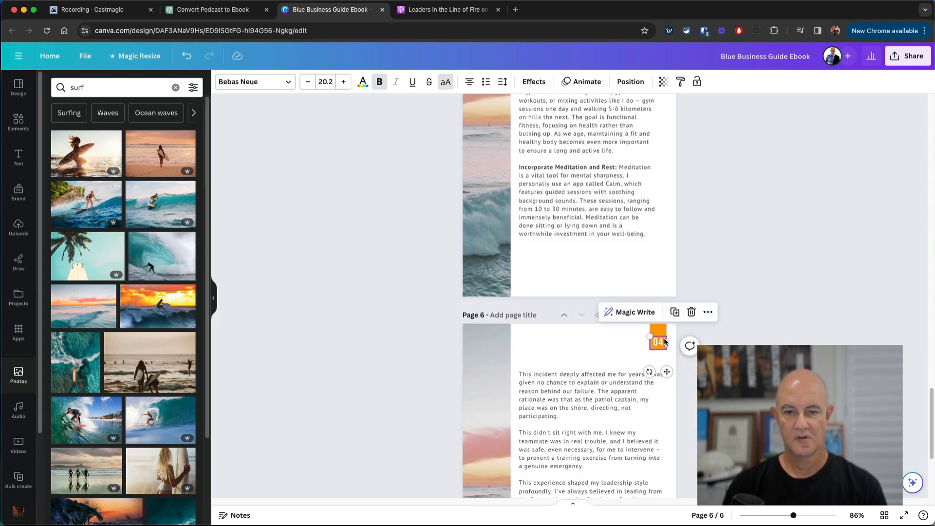
{"action": "left_click", "coordinate": [666, 342]}
{"action": "key", "text": "BackSpace"}
{"action": "type", "text": "6"}
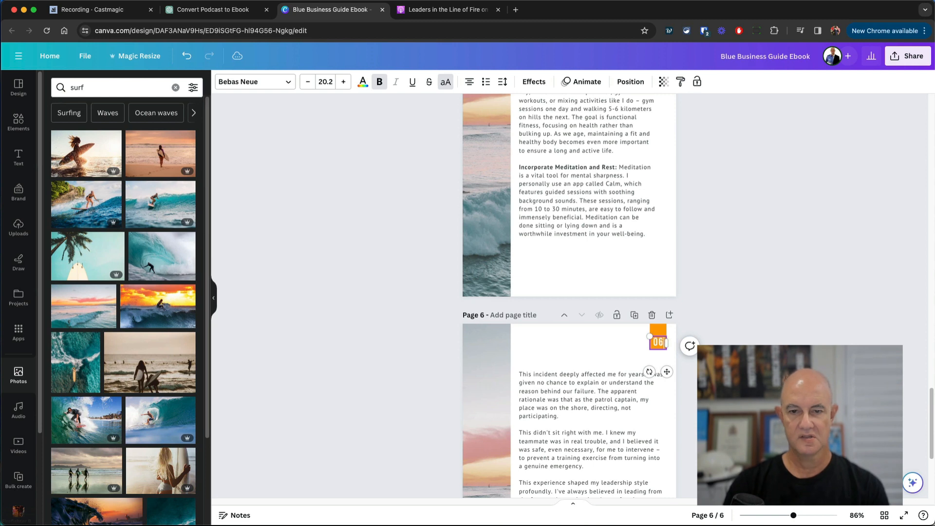
{"action": "left_click", "coordinate": [768, 341]}
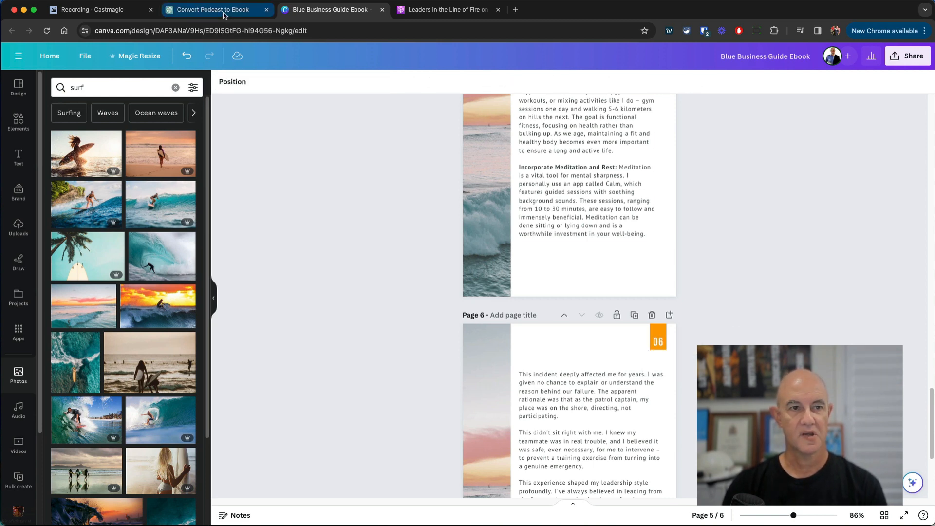
- Select ChatGPT's tips 3–5 on sleep, mindful eating and health management
{"action": "left_click", "coordinate": [224, 15]}
{"action": "scroll", "coordinate": [469, 315], "scroll_direction": "down", "scroll_amount": 5}
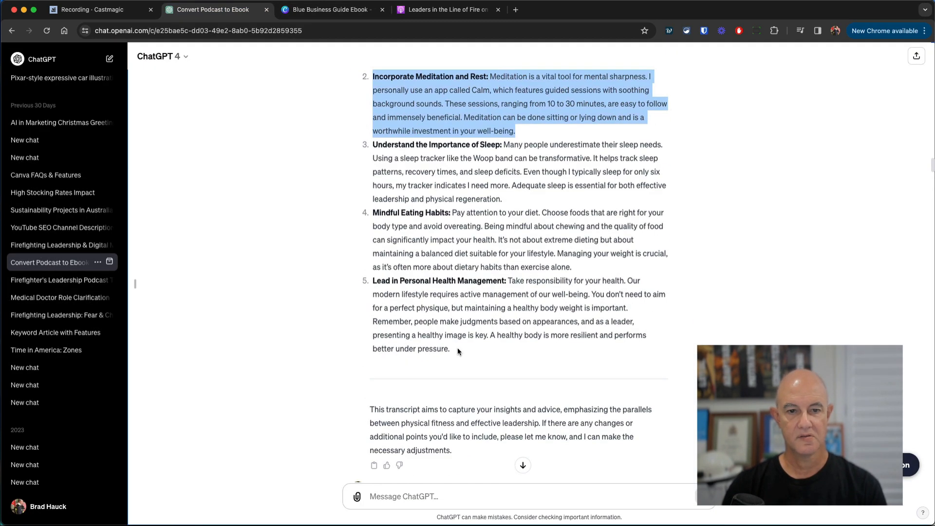
{"action": "left_click_drag", "start_coordinate": [458, 350], "coordinate": [372, 145]}
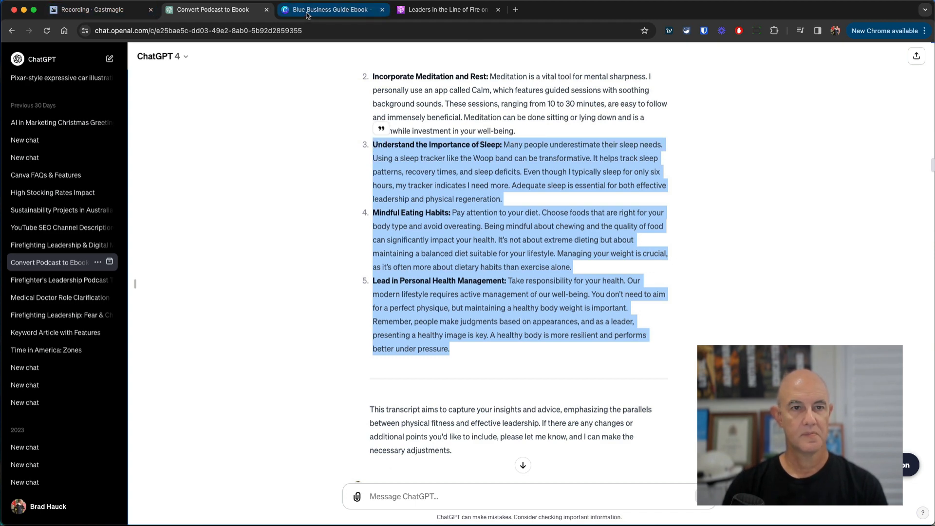
{"action": "left_click", "coordinate": [330, 10]}
- Replace page 6's old body text with the pasted sleep, eating and health tips
{"action": "left_click", "coordinate": [562, 372]}
{"action": "left_click", "coordinate": [531, 406]}
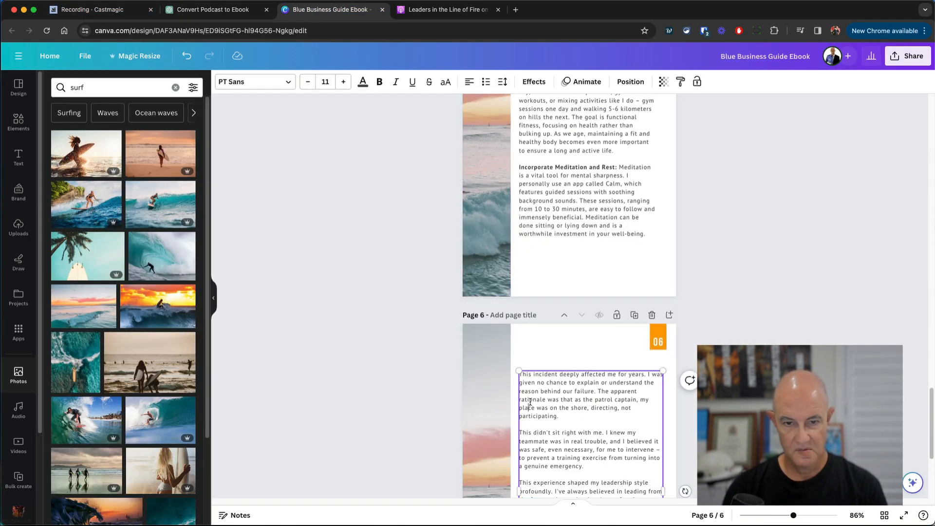
{"action": "key", "text": "super+a"}
{"action": "key", "text": "super+v"}
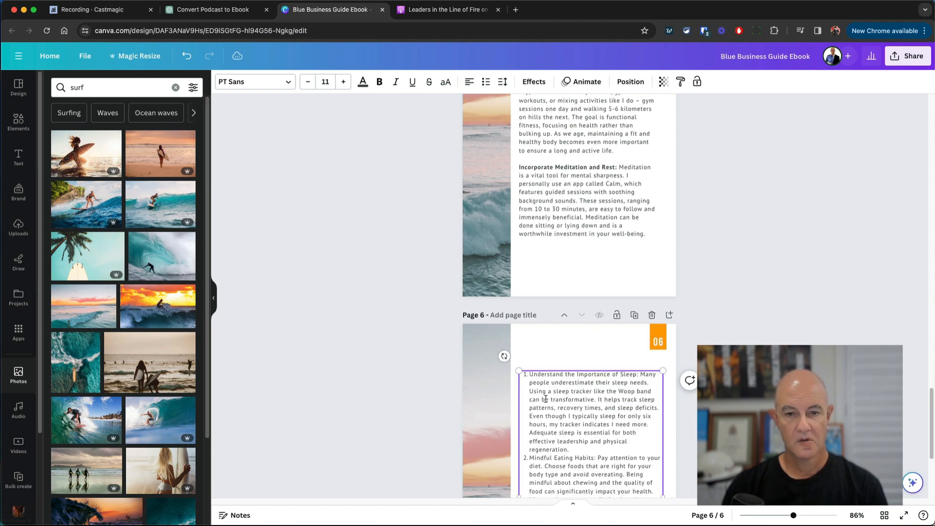
{"action": "key", "text": "super+a"}
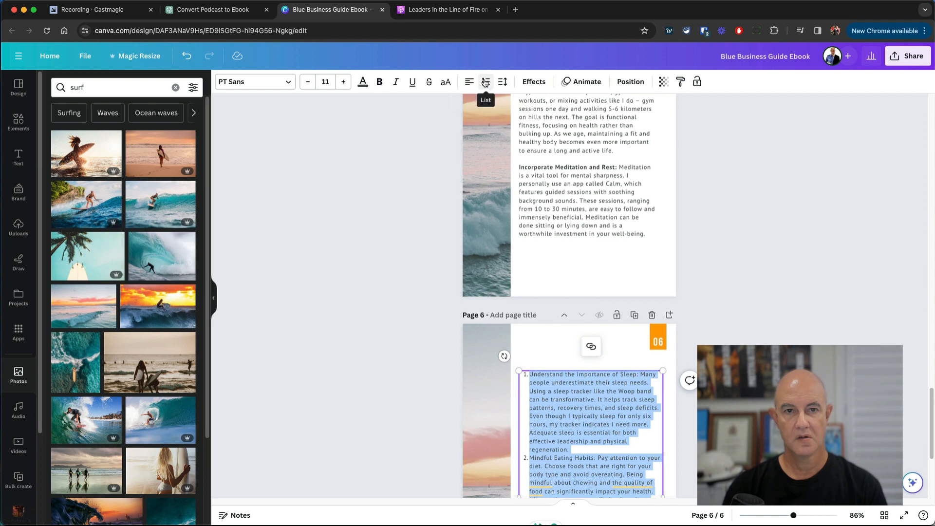
- Remove the numbering from all three tips and add blank lines between the paragraphs
{"action": "left_click", "coordinate": [528, 374]}
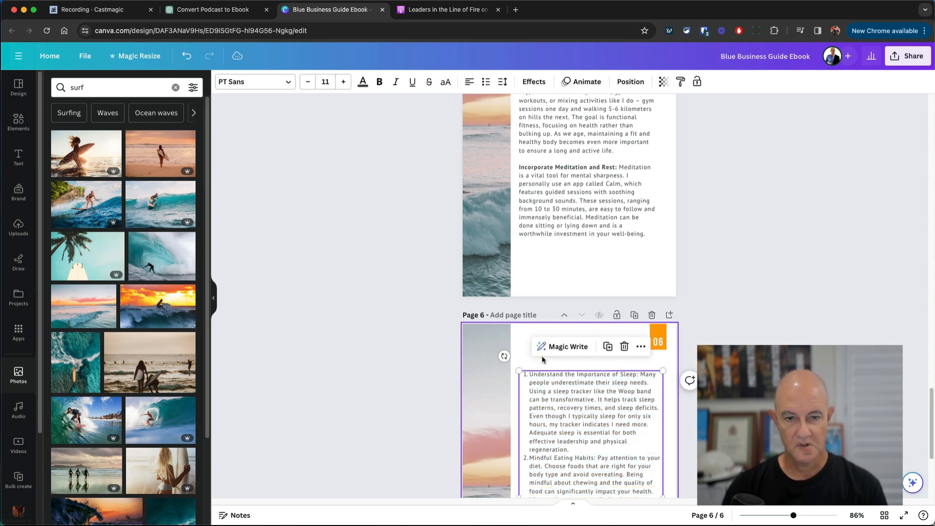
{"action": "left_click", "coordinate": [486, 81]}
{"action": "scroll", "coordinate": [587, 447], "scroll_direction": "down", "scroll_amount": 3}
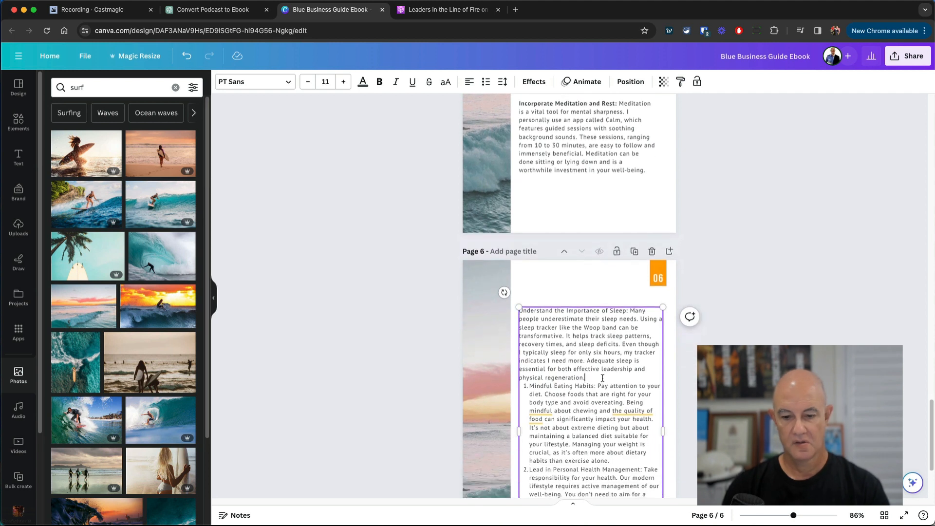
{"action": "key", "text": "Return"}
{"action": "left_click", "coordinate": [551, 394]}
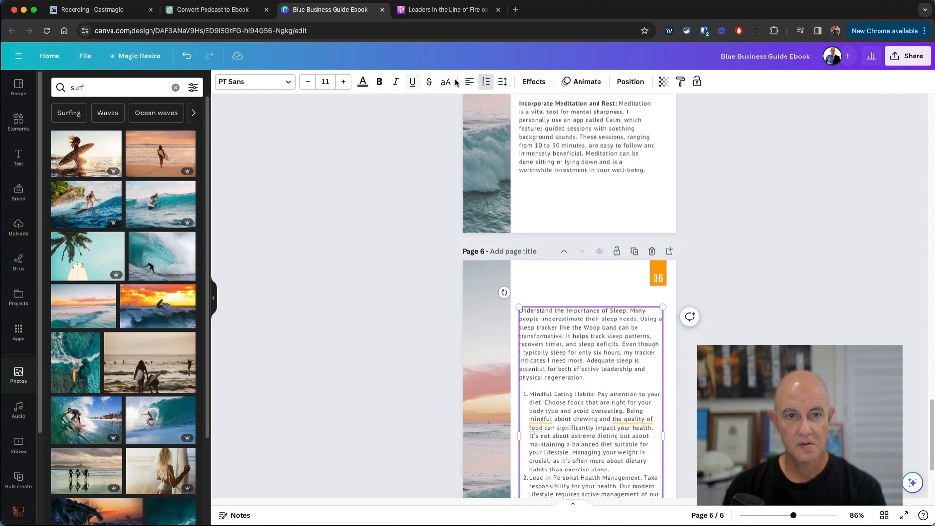
{"action": "left_click", "coordinate": [480, 81]}
{"action": "scroll", "coordinate": [607, 344], "scroll_direction": "down", "scroll_amount": 4}
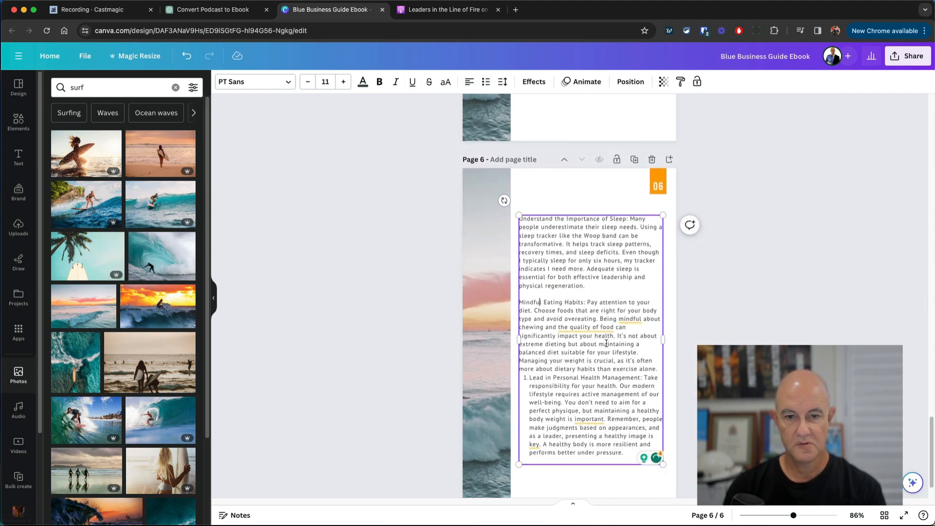
{"action": "left_click", "coordinate": [657, 369]}
{"action": "key", "text": "Return"}
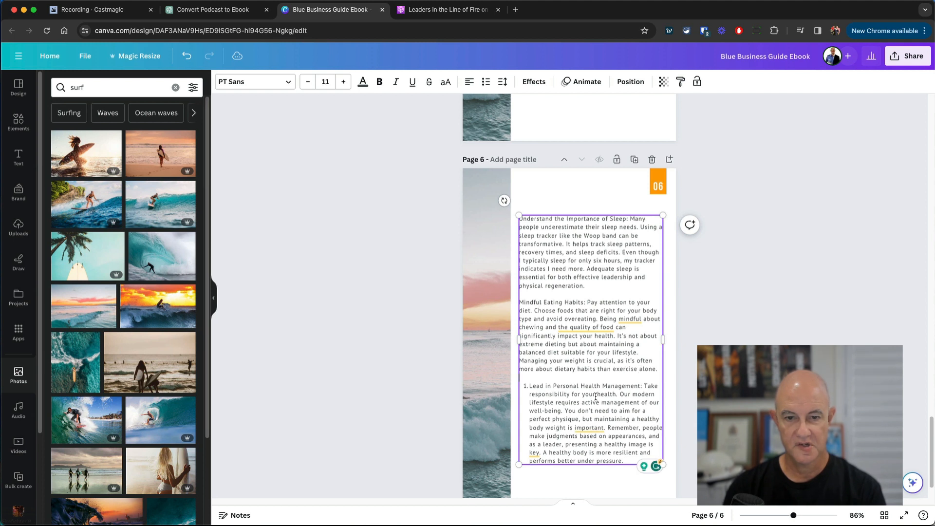
{"action": "left_click", "coordinate": [546, 384]}
{"action": "left_click", "coordinate": [485, 81]}
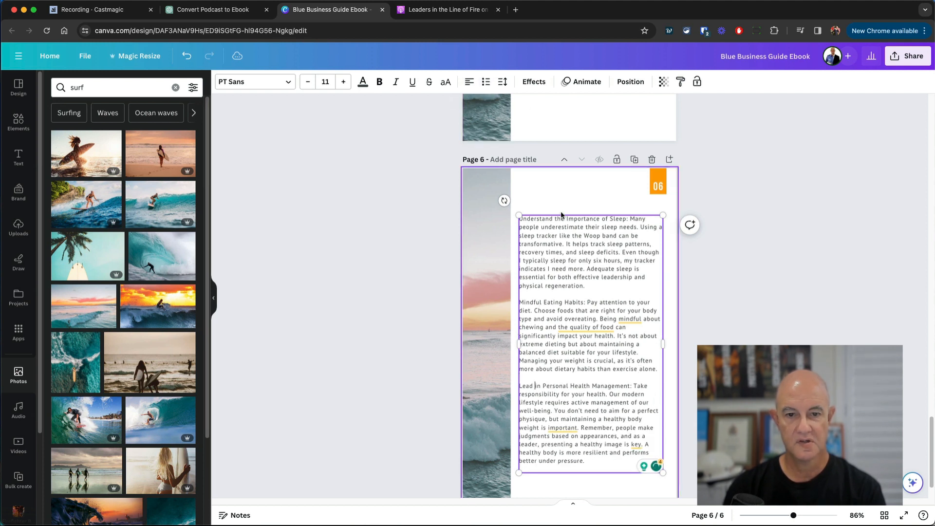
- Bold the headings 'Lead in Personal Health Management', 'Mindful Eating Habits' and 'Understand the Importance of Sleep'
{"action": "left_click_drag", "start_coordinate": [633, 386], "coordinate": [518, 384]}
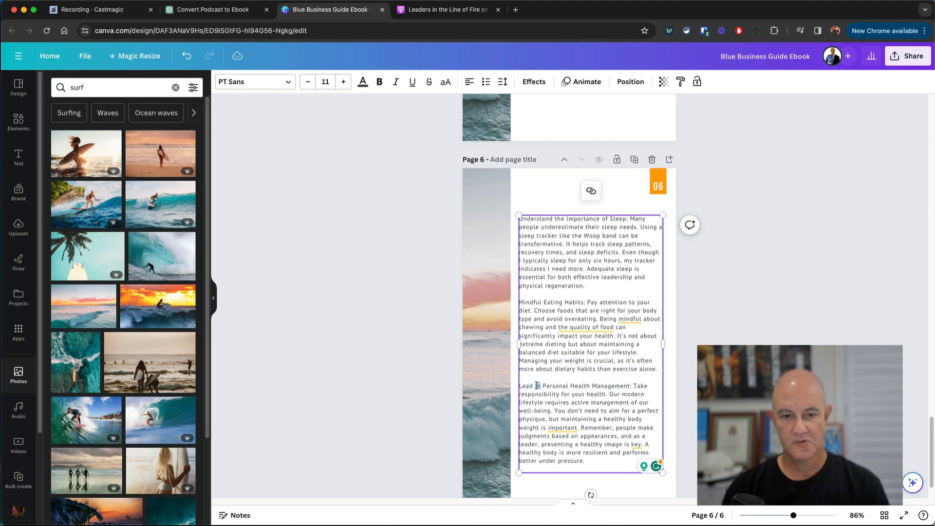
{"action": "triple_click", "coordinate": [536, 386]}
{"action": "left_click", "coordinate": [604, 394]}
{"action": "left_click_drag", "start_coordinate": [630, 385], "coordinate": [540, 386]}
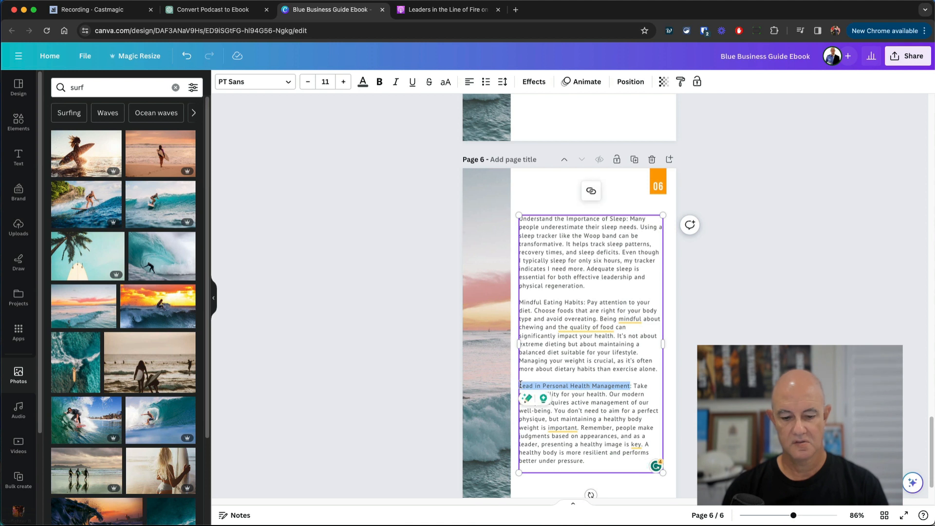
{"action": "key", "text": "super+b"}
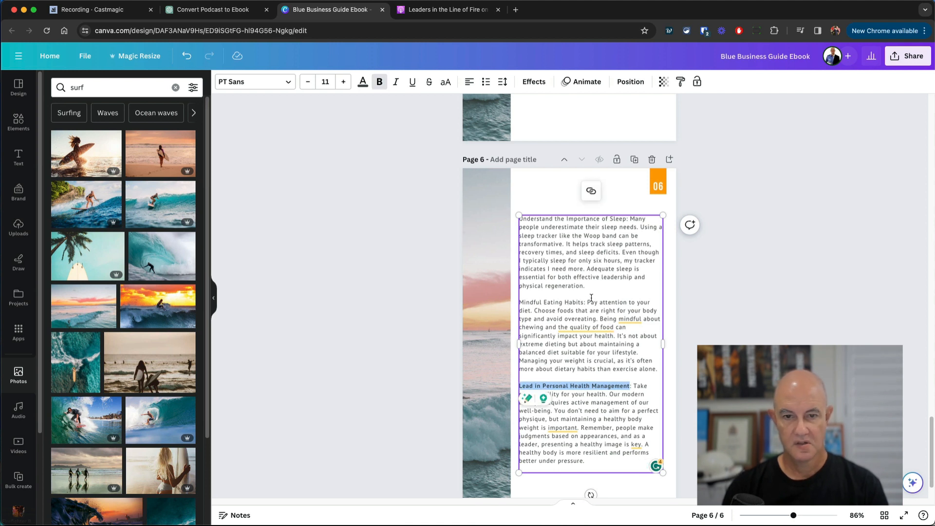
{"action": "left_click_drag", "start_coordinate": [586, 302], "coordinate": [520, 303]}
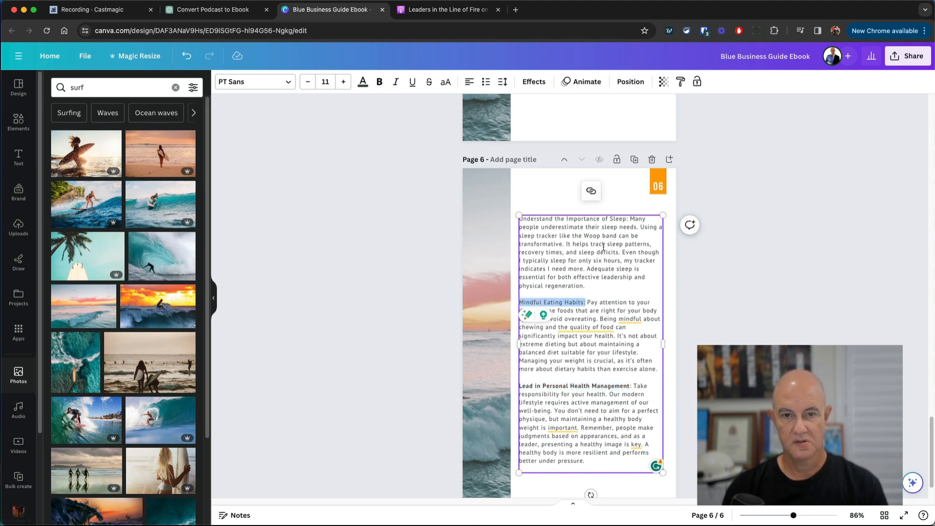
{"action": "key", "text": "super+b"}
{"action": "left_click", "coordinate": [627, 223]}
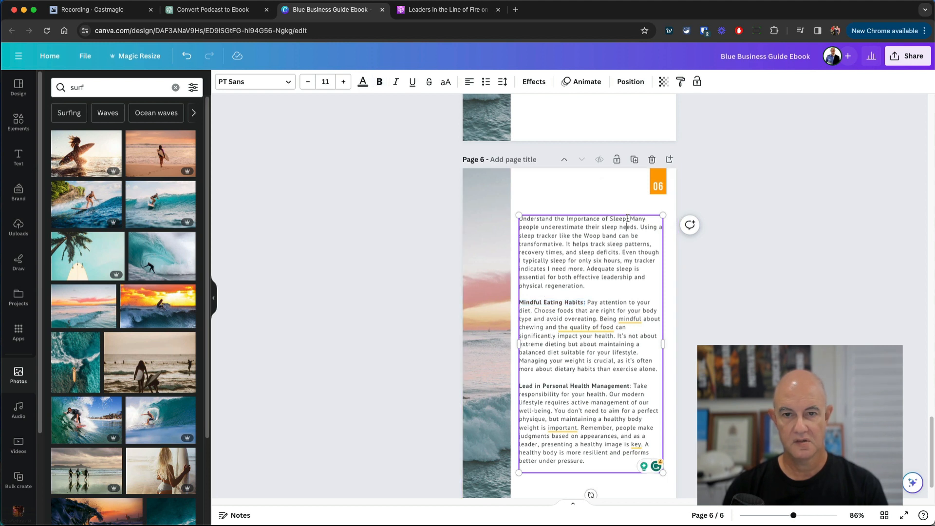
{"action": "left_click_drag", "start_coordinate": [628, 219], "coordinate": [519, 219]}
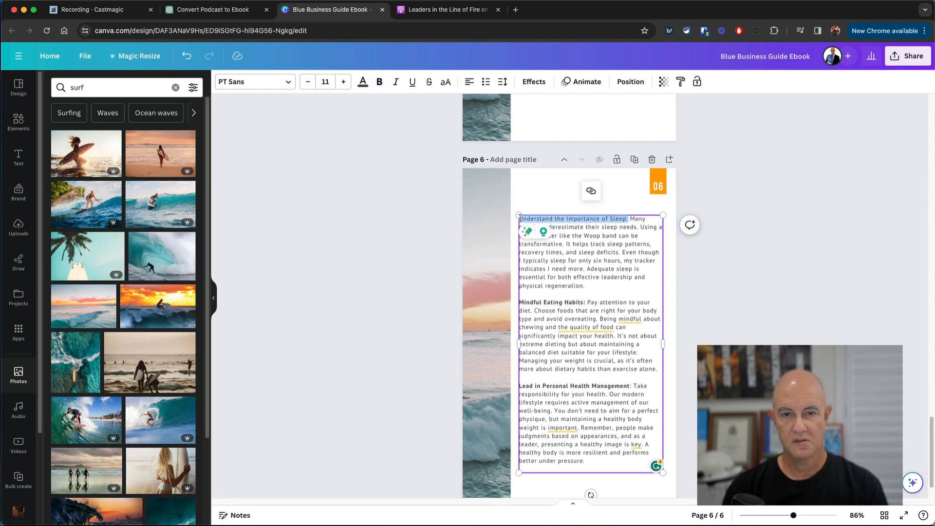
{"action": "key", "text": "super+b"}
{"action": "key", "text": "Escape"}
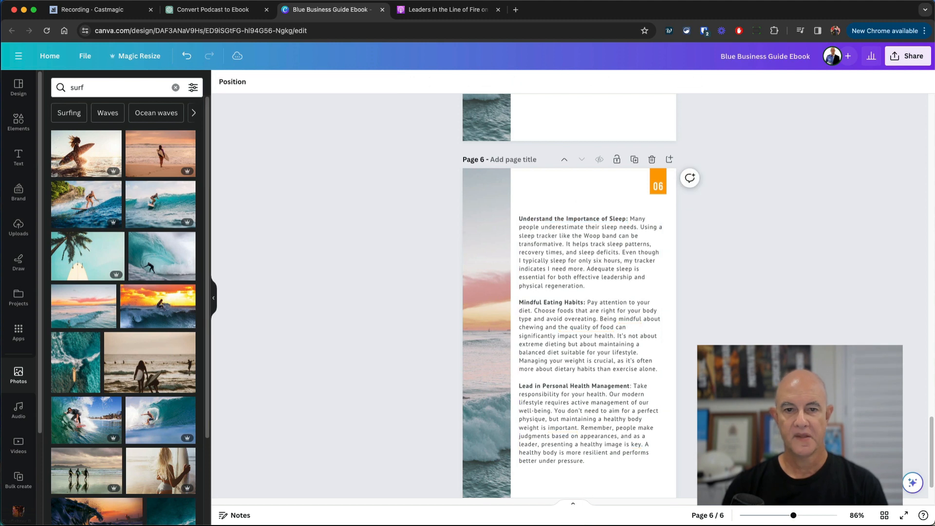
{"action": "scroll", "coordinate": [569, 292], "scroll_direction": "up", "scroll_amount": 7}
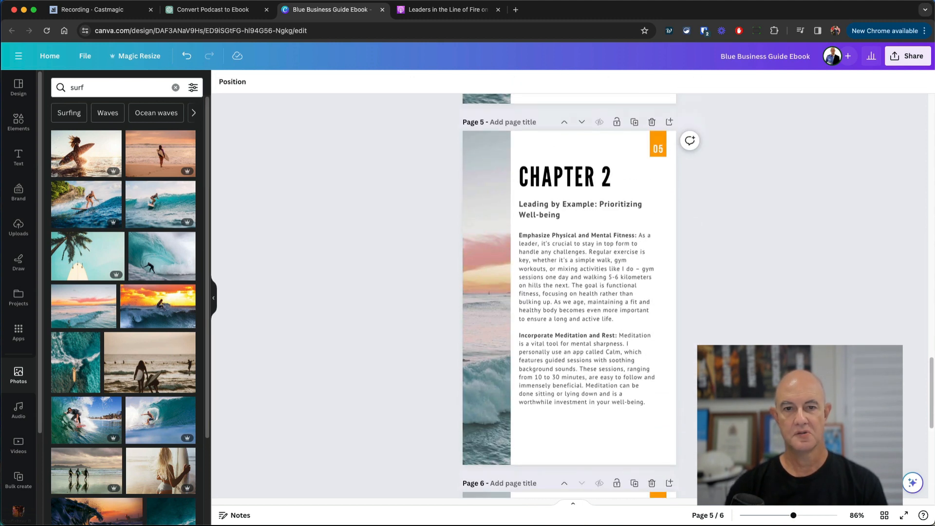
- Search Photos for 'yoga' and drop the seated yoga photo into the strips on pages 5 and 6
{"action": "left_click", "coordinate": [484, 317]}
{"action": "double_click", "coordinate": [101, 87]}
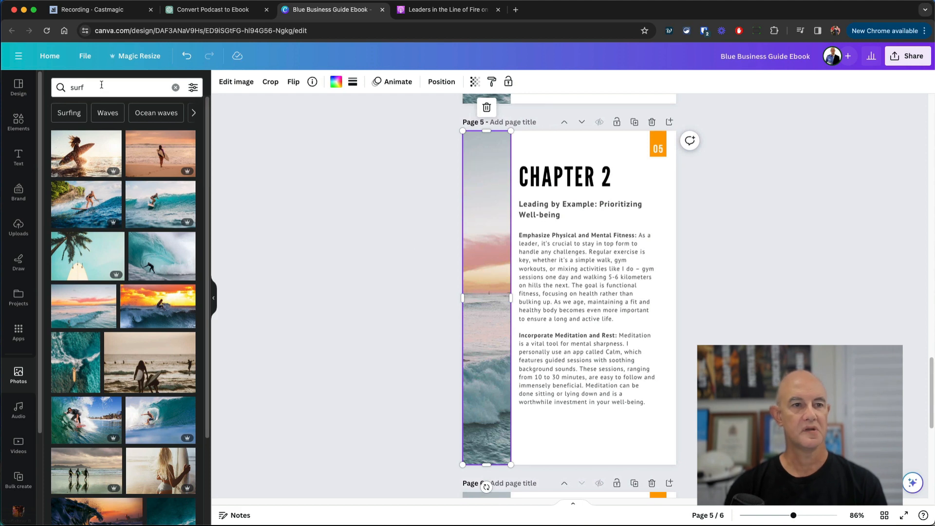
{"action": "type", "text": "y"}
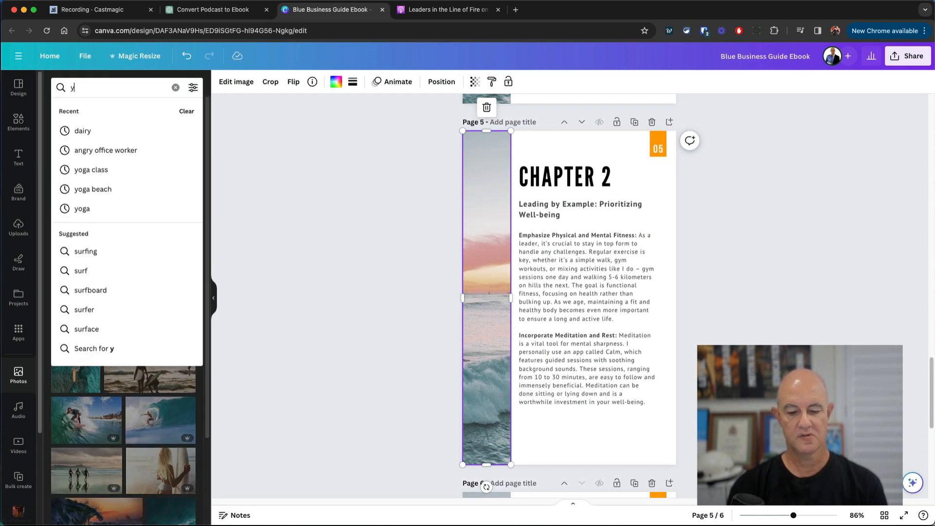
{"action": "type", "text": "oga"}
{"action": "key", "text": "Return"}
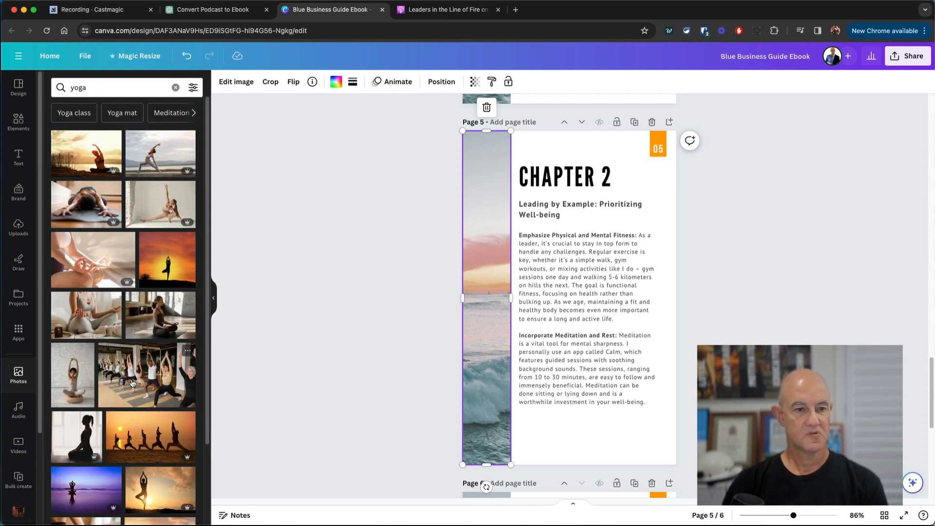
{"action": "left_click_drag", "start_coordinate": [80, 381], "coordinate": [478, 323]}
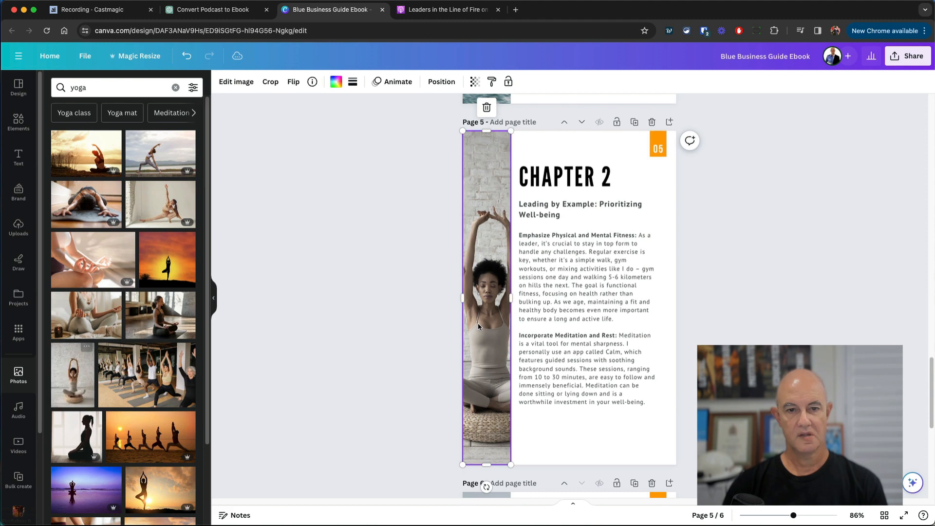
{"action": "scroll", "coordinate": [423, 281], "scroll_direction": "down", "scroll_amount": 2}
{"action": "scroll", "coordinate": [425, 284], "scroll_direction": "down", "scroll_amount": 6}
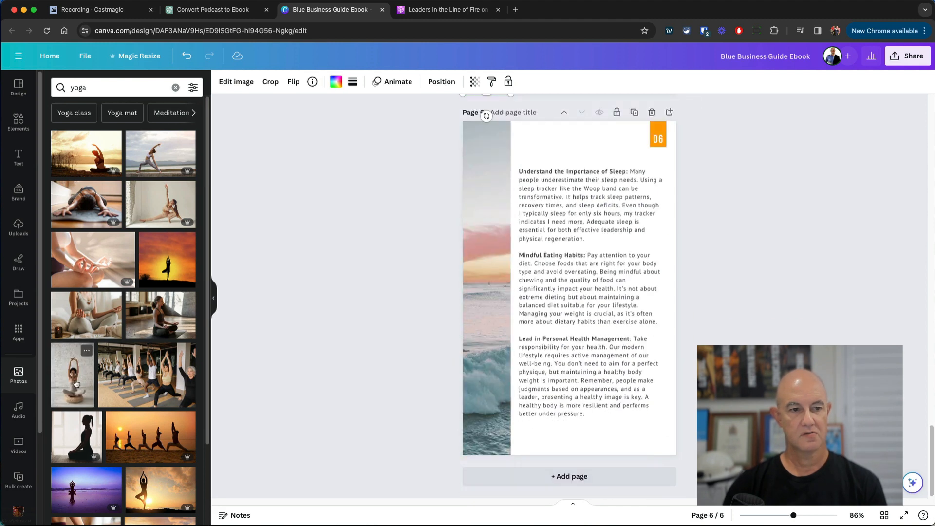
{"action": "left_click_drag", "start_coordinate": [73, 375], "coordinate": [479, 331]}
{"action": "left_click", "coordinate": [799, 333]}
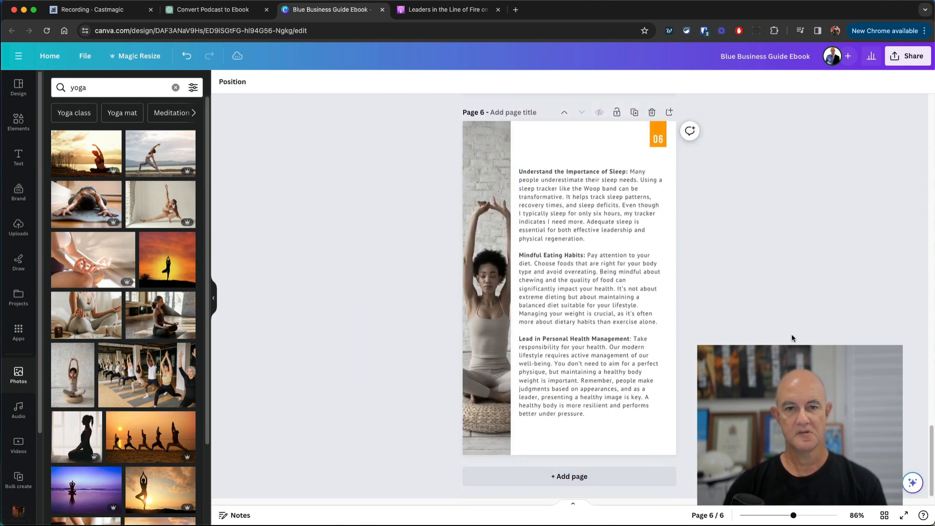
- Scroll through pages 5 and 6 to review the yoga sidebar beside the health text
{"action": "scroll", "coordinate": [791, 334], "scroll_direction": "up", "scroll_amount": 12}
{"action": "scroll", "coordinate": [791, 335], "scroll_direction": "up", "scroll_amount": 5}
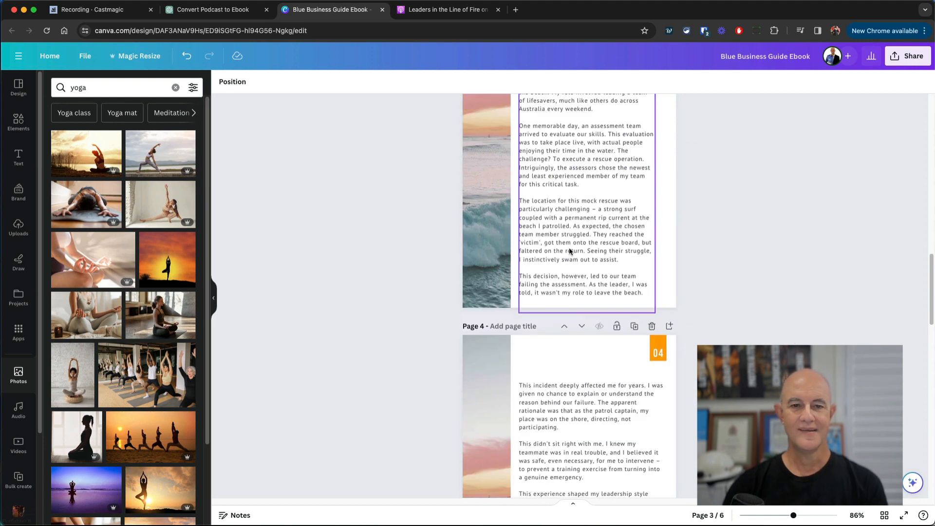
{"action": "scroll", "coordinate": [572, 141], "scroll_direction": "up", "scroll_amount": 8}
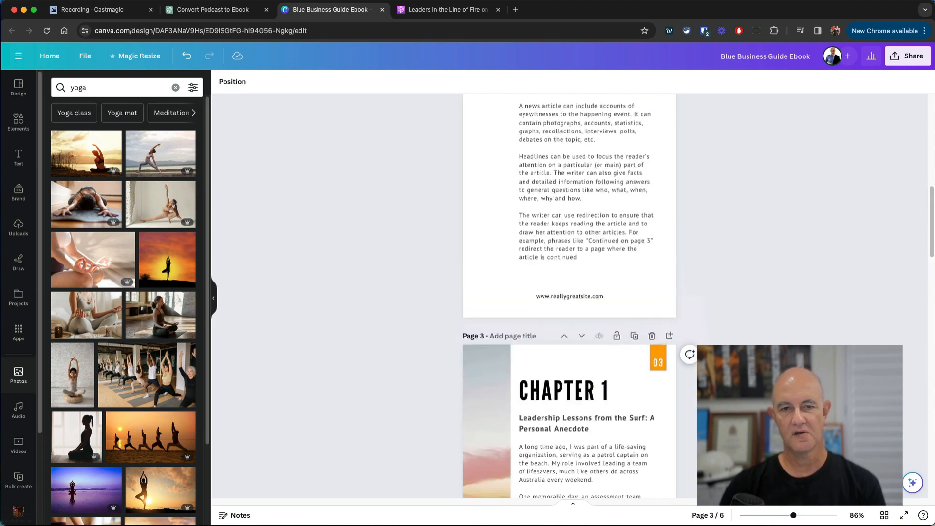
{"action": "scroll", "coordinate": [572, 141], "scroll_direction": "down", "scroll_amount": 8}
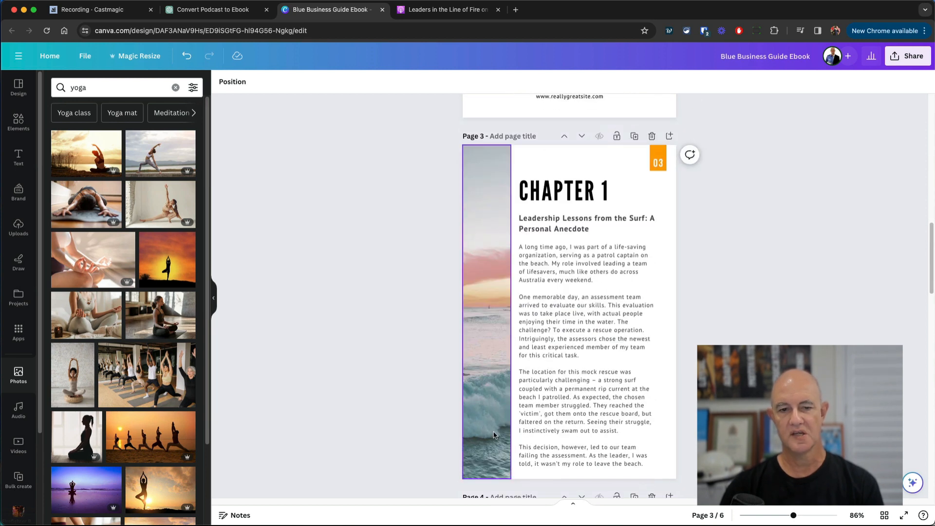
{"action": "scroll", "coordinate": [493, 435], "scroll_direction": "down", "scroll_amount": 10}
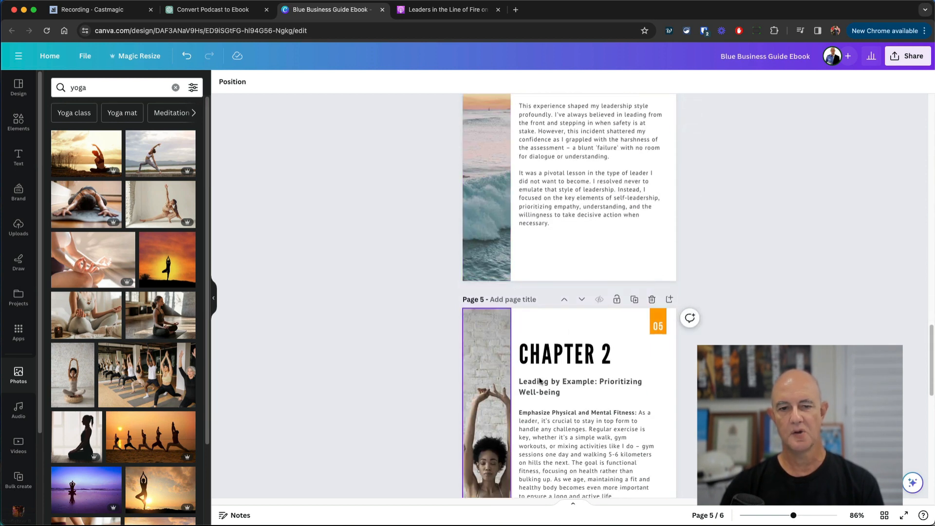
{"action": "scroll", "coordinate": [516, 360], "scroll_direction": "down", "scroll_amount": 4}
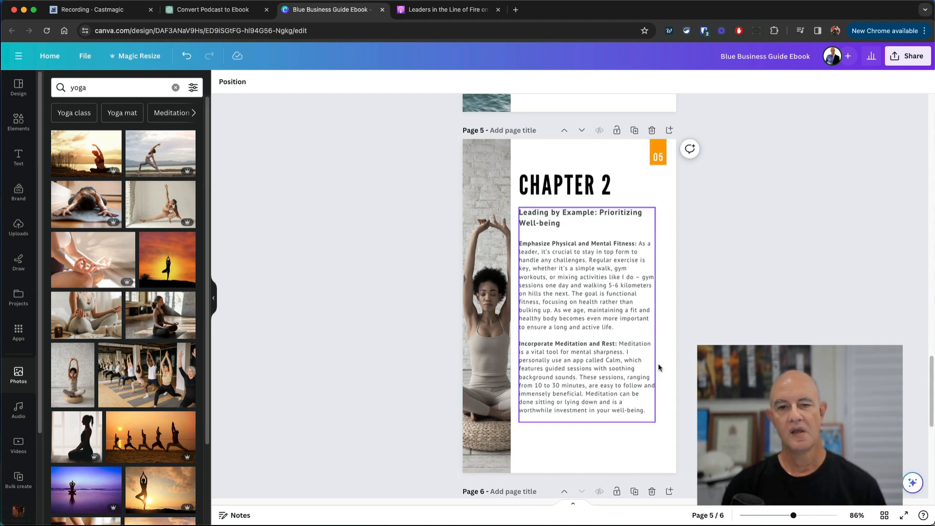
{"action": "scroll", "coordinate": [679, 313], "scroll_direction": "down", "scroll_amount": 2}
{"action": "scroll", "coordinate": [678, 310], "scroll_direction": "down", "scroll_amount": 5}
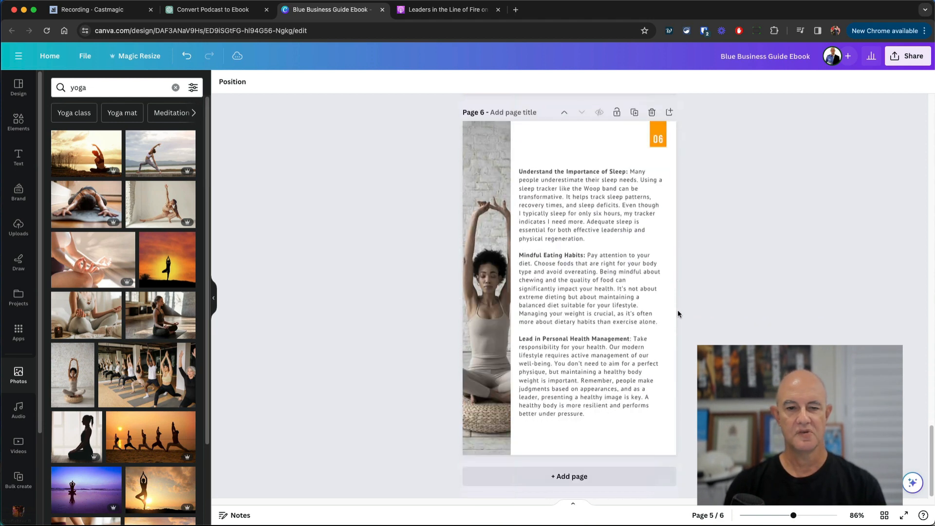
- Look over the next ChatGPT reply, then return to Canva and scroll up toward the cover
{"action": "left_click", "coordinate": [212, 9]}
{"action": "scroll", "coordinate": [521, 239], "scroll_direction": "down", "scroll_amount": 20}
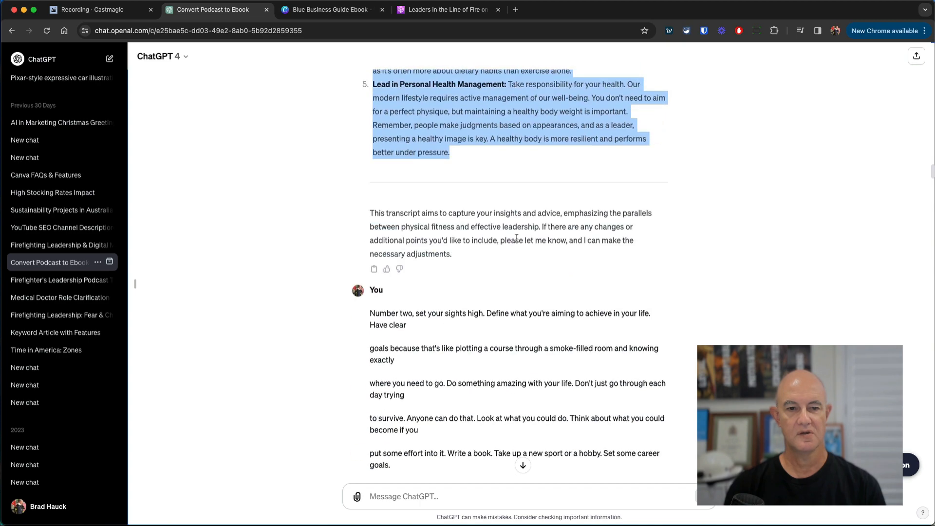
{"action": "scroll", "coordinate": [517, 241], "scroll_direction": "down", "scroll_amount": 7}
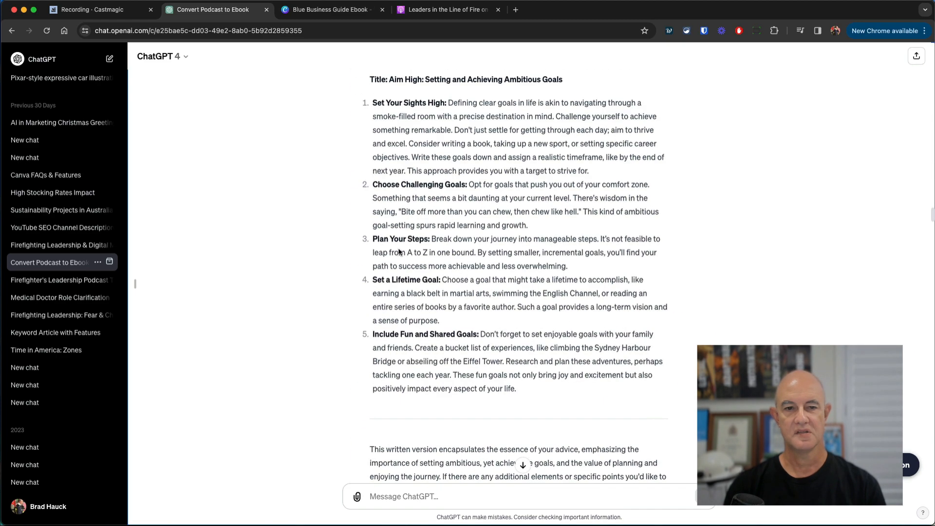
{"action": "left_click", "coordinate": [332, 10]}
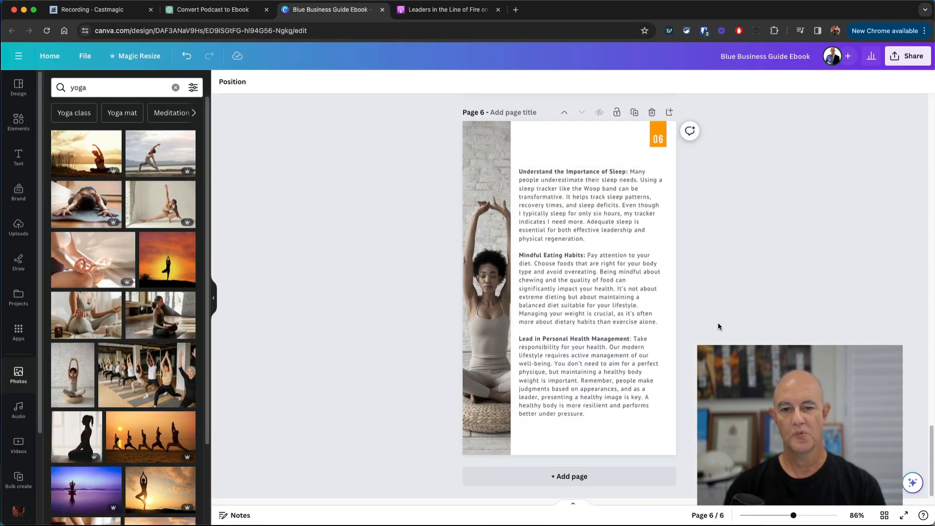
{"action": "scroll", "coordinate": [749, 324], "scroll_direction": "up", "scroll_amount": 20}
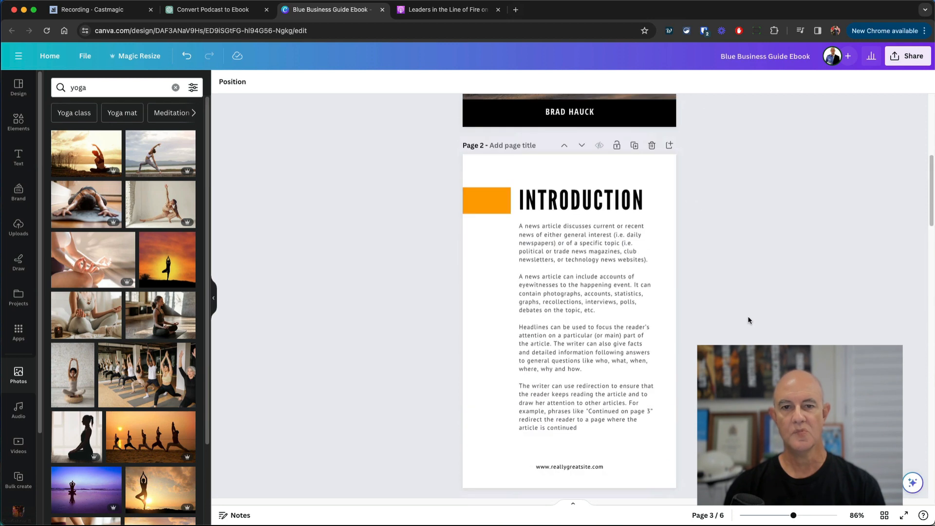
{"action": "scroll", "coordinate": [749, 320], "scroll_direction": "up", "scroll_amount": 4}
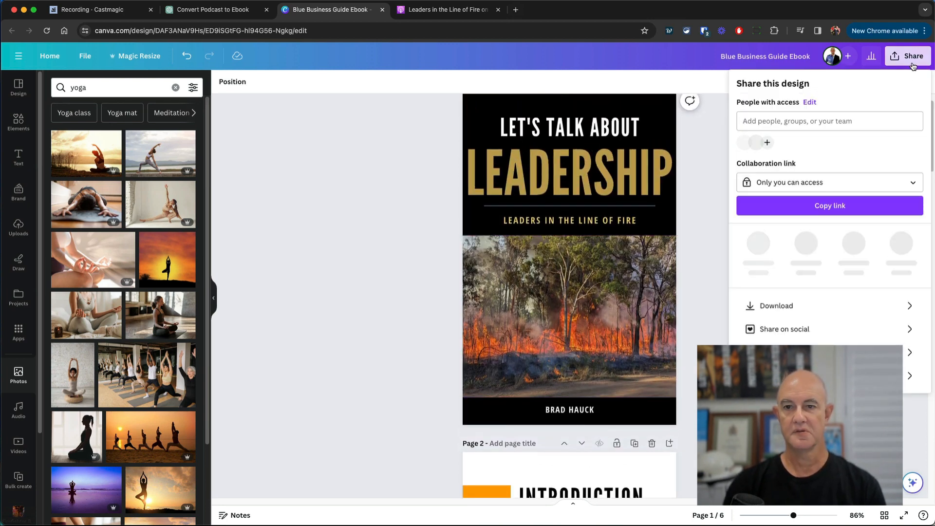
- Download the ebook as a PDF Standard file with Flatten PDF ticked
{"action": "left_click", "coordinate": [911, 57]}
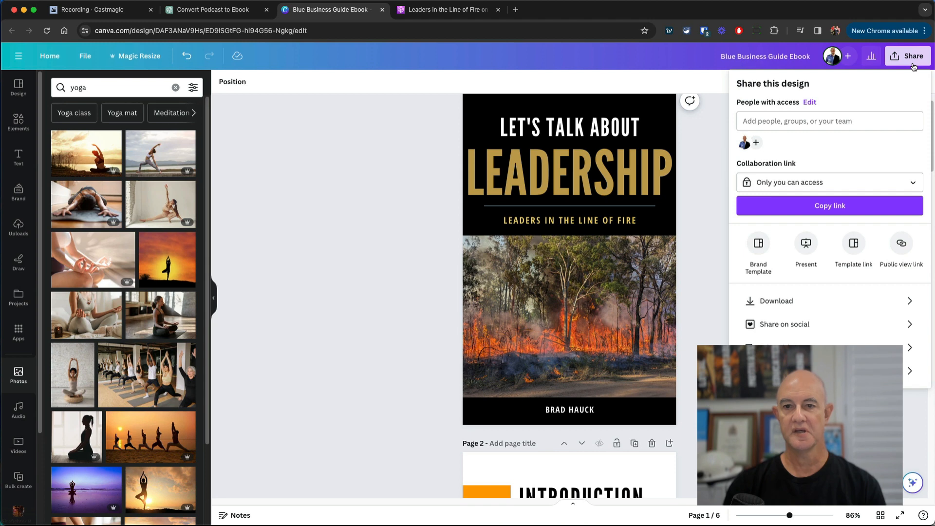
{"action": "left_click", "coordinate": [796, 302]}
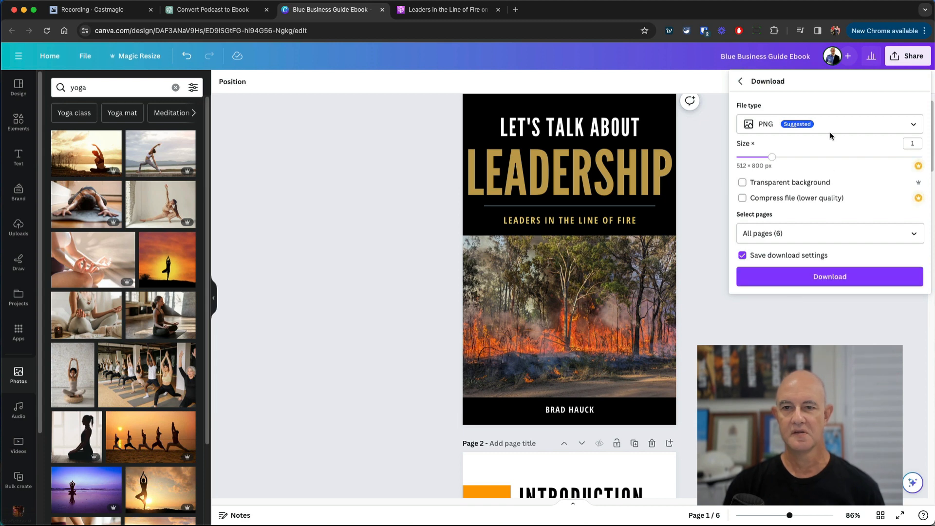
{"action": "left_click", "coordinate": [832, 128]}
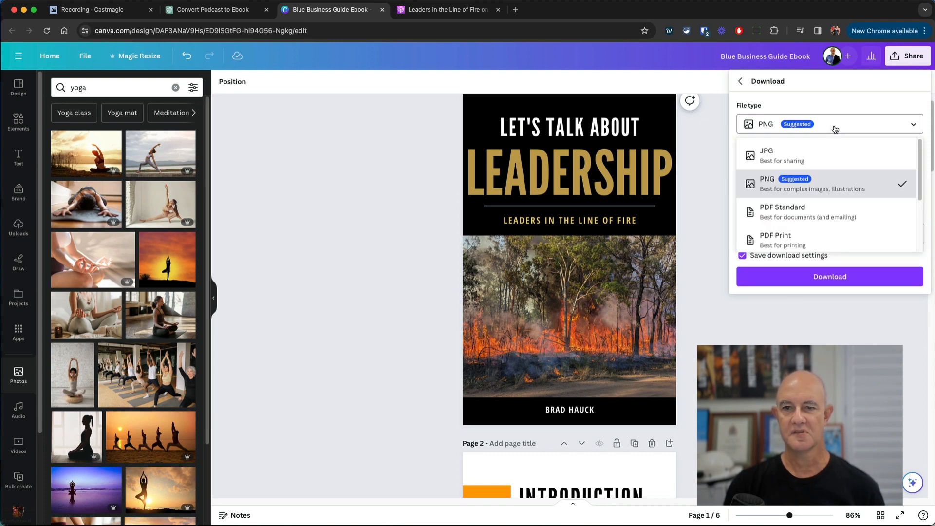
{"action": "left_click", "coordinate": [819, 216]}
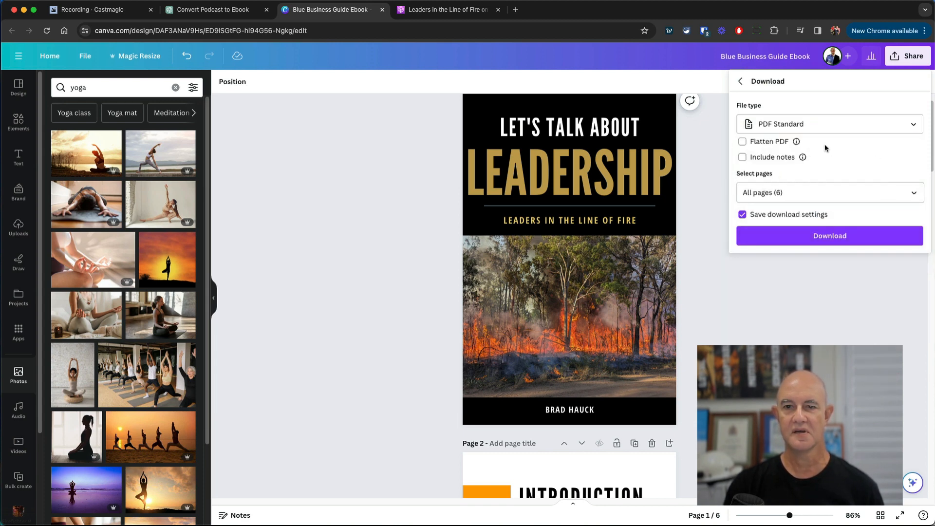
{"action": "left_click", "coordinate": [774, 143]}
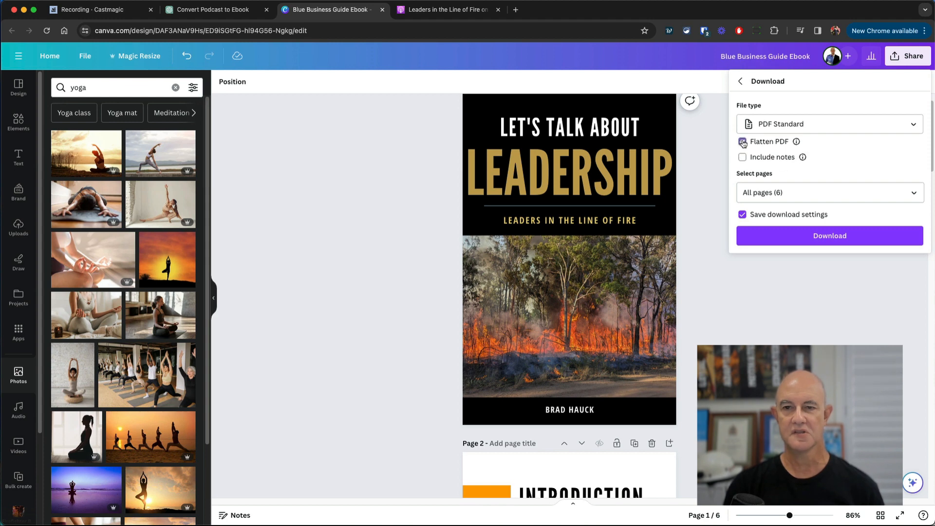
{"action": "mouse_move", "coordinate": [796, 143]}
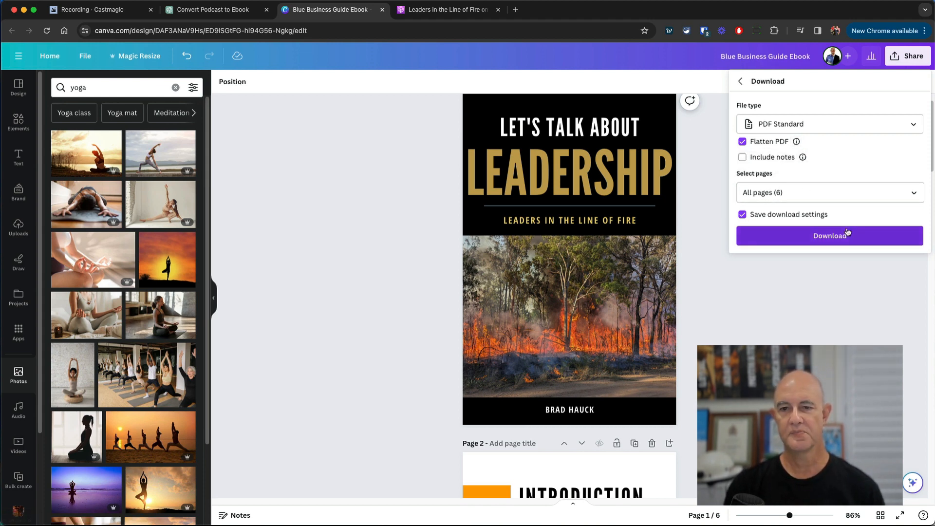
{"action": "left_click", "coordinate": [822, 237]}
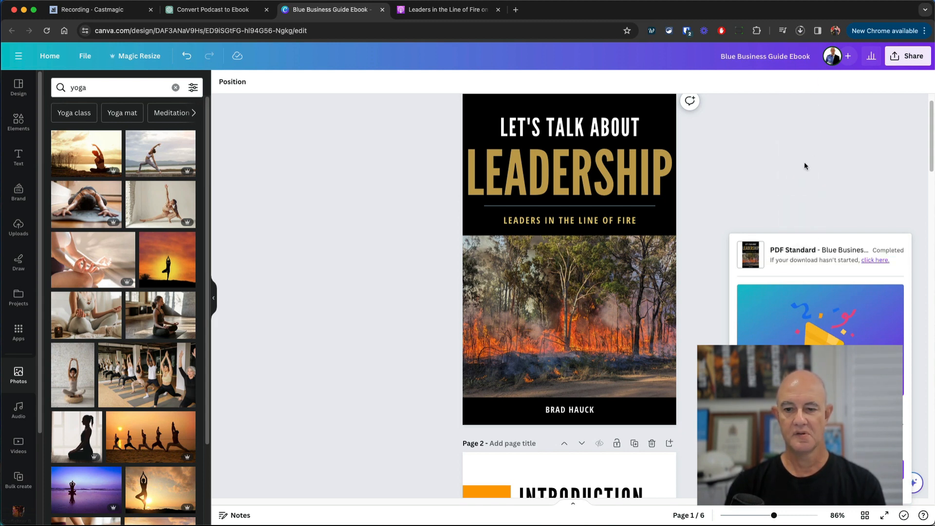
- Open the downloaded ebook PDF from Downloads in Preview and page through the Introduction, Chapter 1 and page 4
{"action": "left_click", "coordinate": [921, 525]}
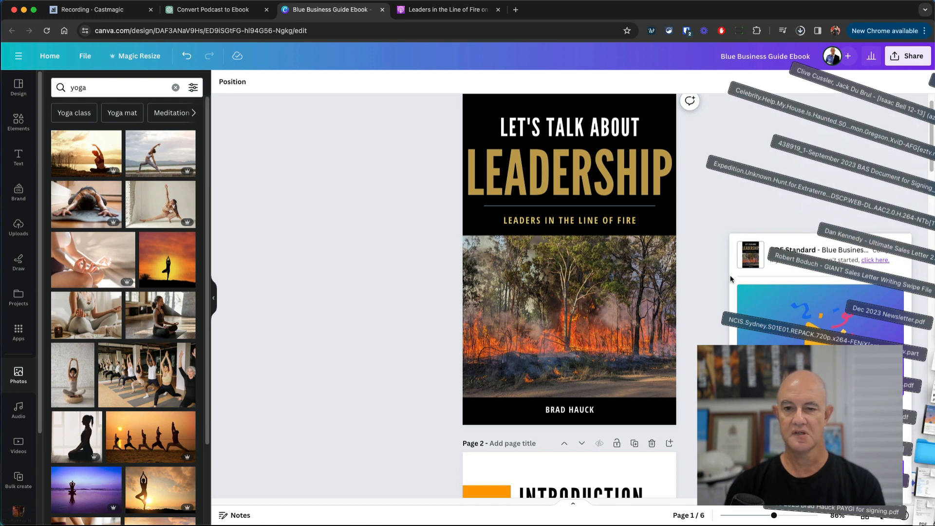
{"action": "left_click", "coordinate": [700, 202]}
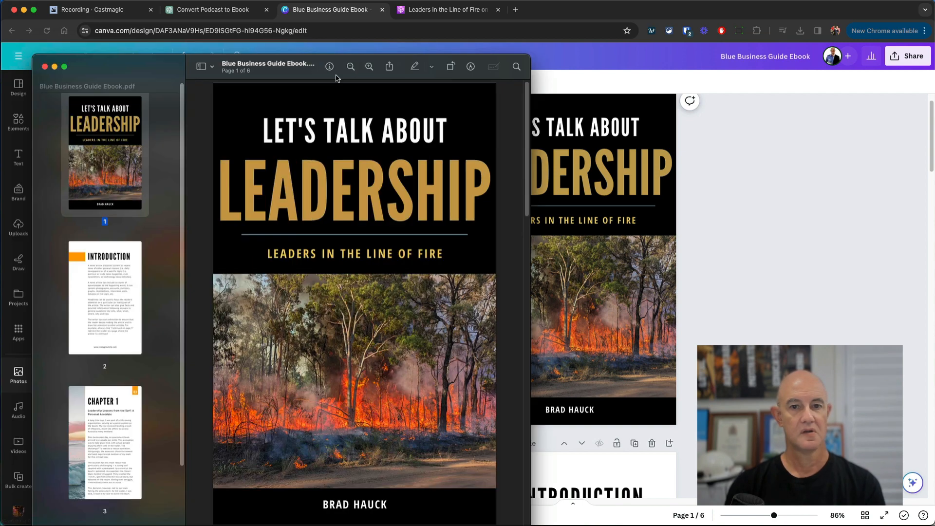
{"action": "left_click_drag", "start_coordinate": [255, 74], "coordinate": [608, 0]}
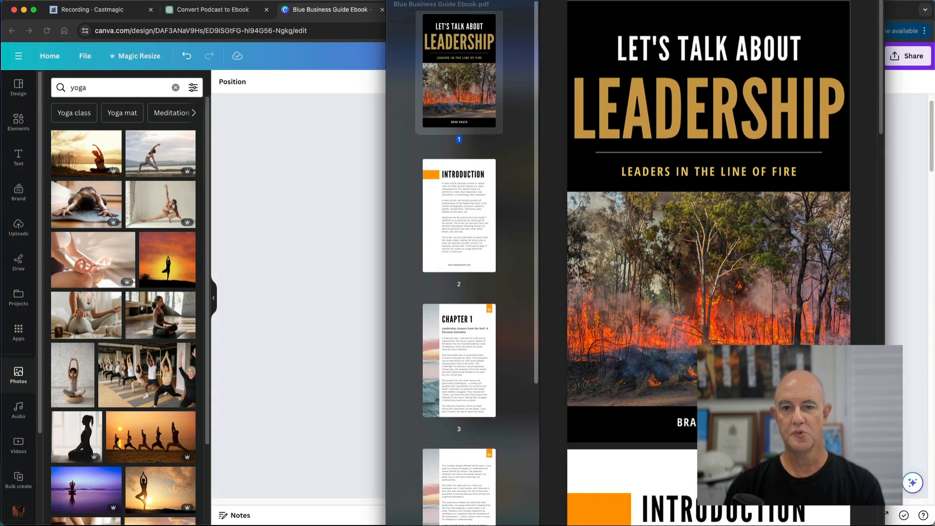
{"action": "left_click", "coordinate": [467, 235]}
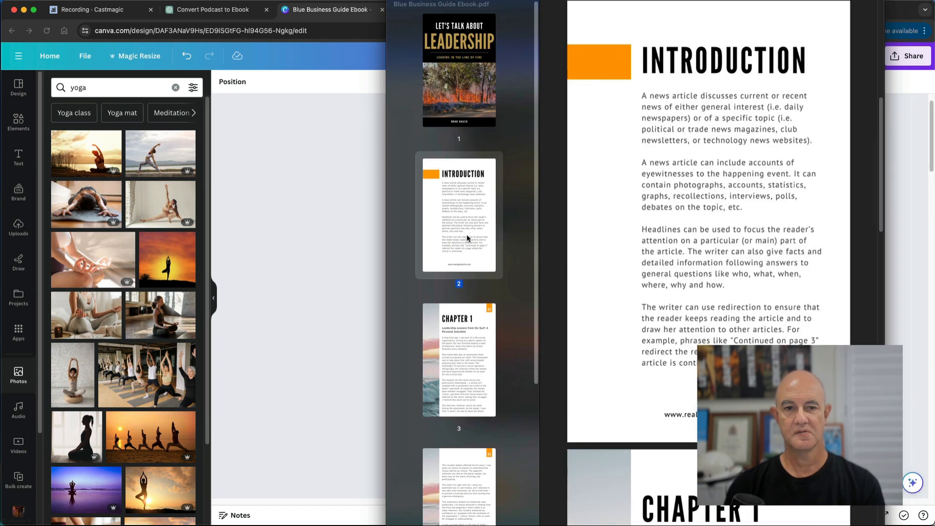
{"action": "left_click", "coordinate": [483, 357]}
{"action": "left_click", "coordinate": [466, 475]}
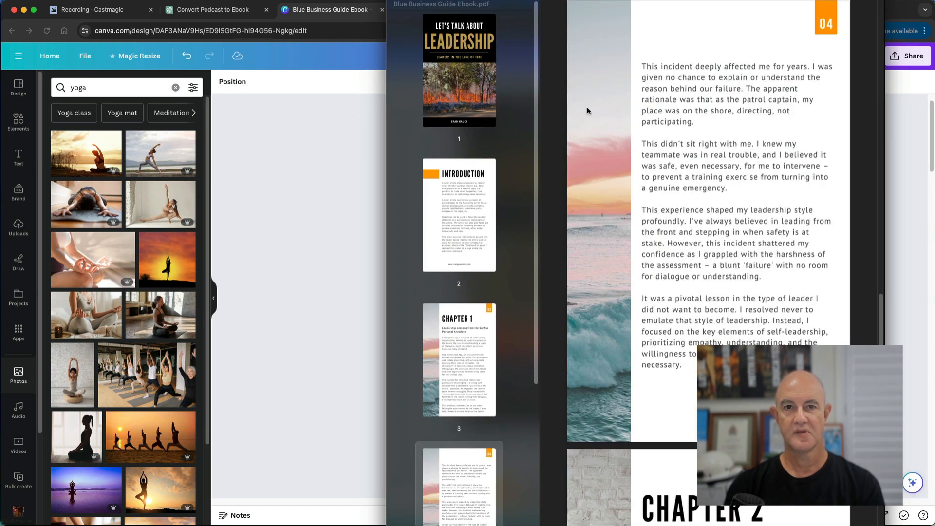
{"action": "left_click_drag", "start_coordinate": [670, 1], "coordinate": [649, 95]}
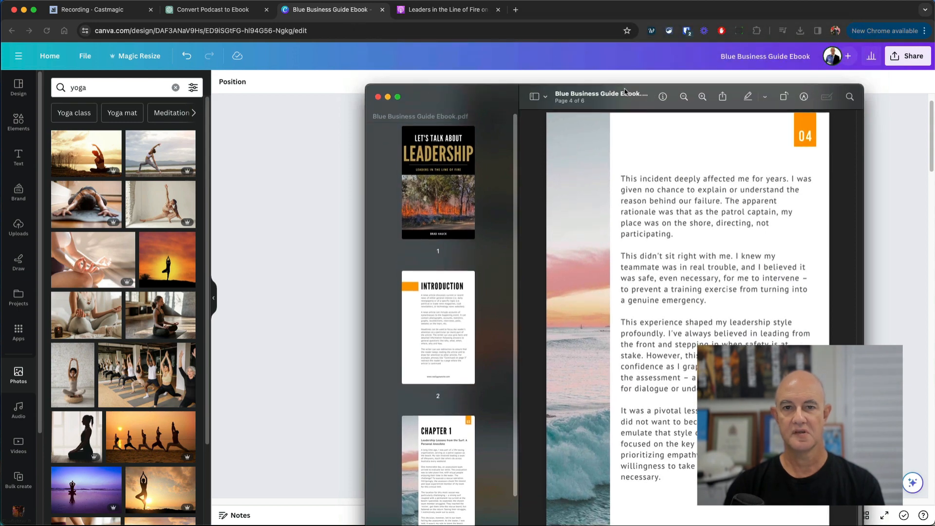
- Rename the PDF file to leadership-ebook.pdf
{"action": "key", "text": "super+w"}
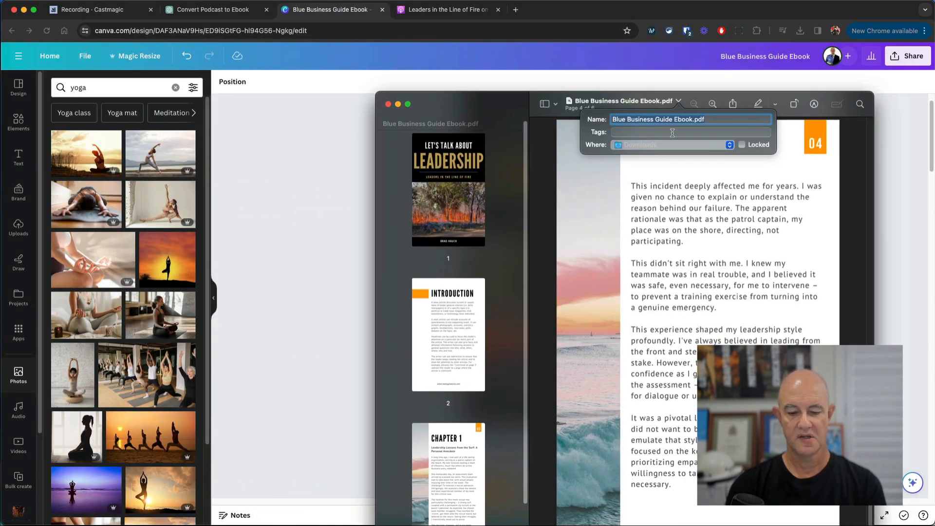
{"action": "type", "text": "leadership"}
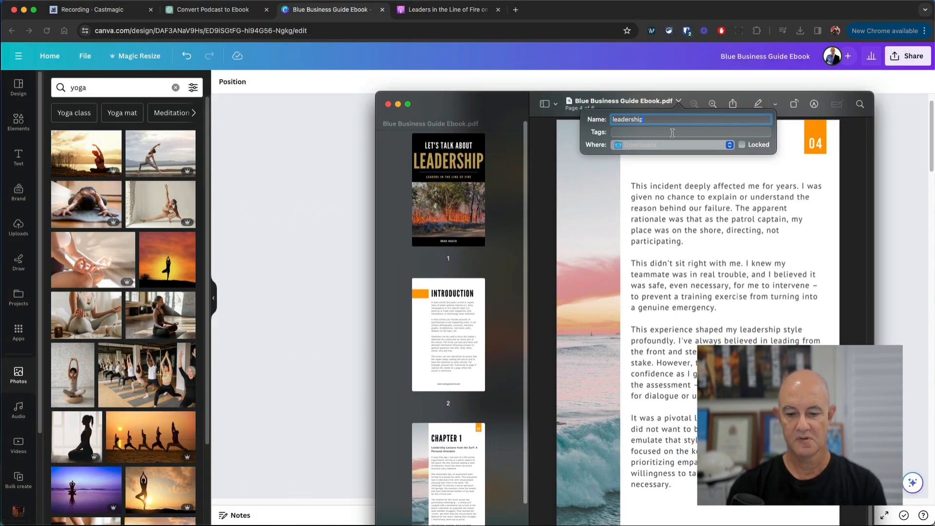
{"action": "type", "text": "-"}
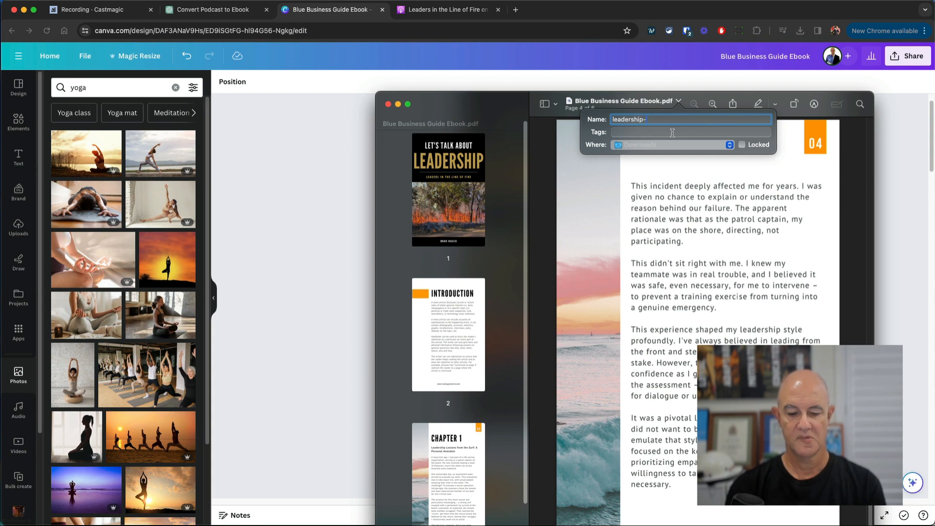
{"action": "type", "text": "ebook.pd"}
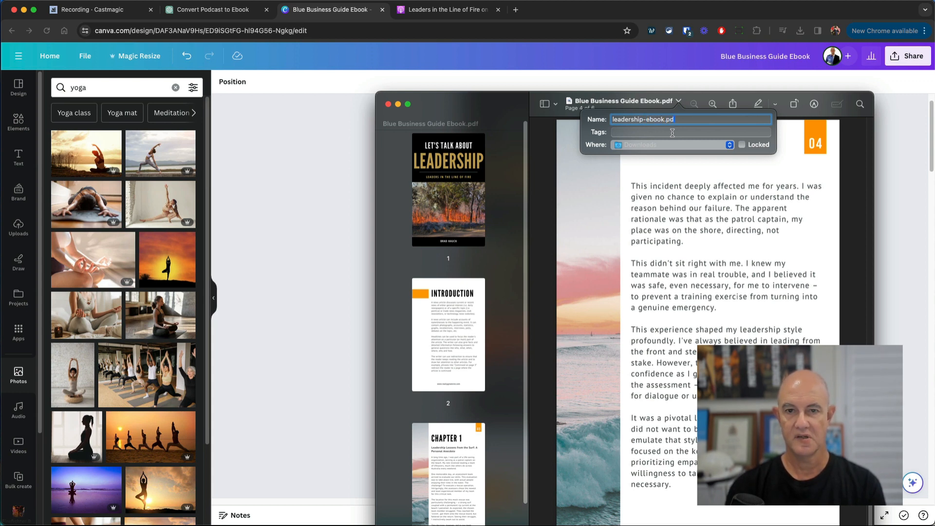
{"action": "type", "text": "f"}
{"action": "key", "text": "Return"}
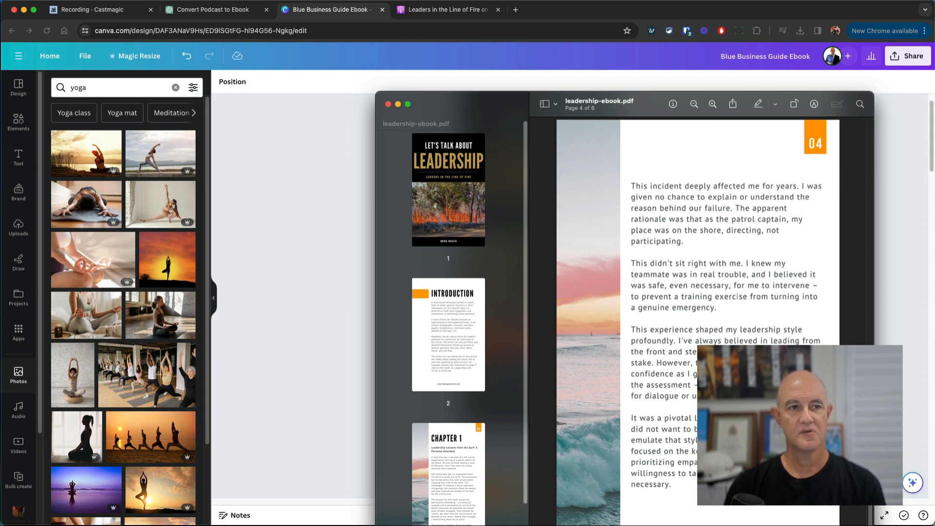
- Return to the browser's Castmagic tab showing the Leadership #9 recording transcript
{"action": "left_click", "coordinate": [131, 14]}
{"action": "left_click", "coordinate": [131, 14]}
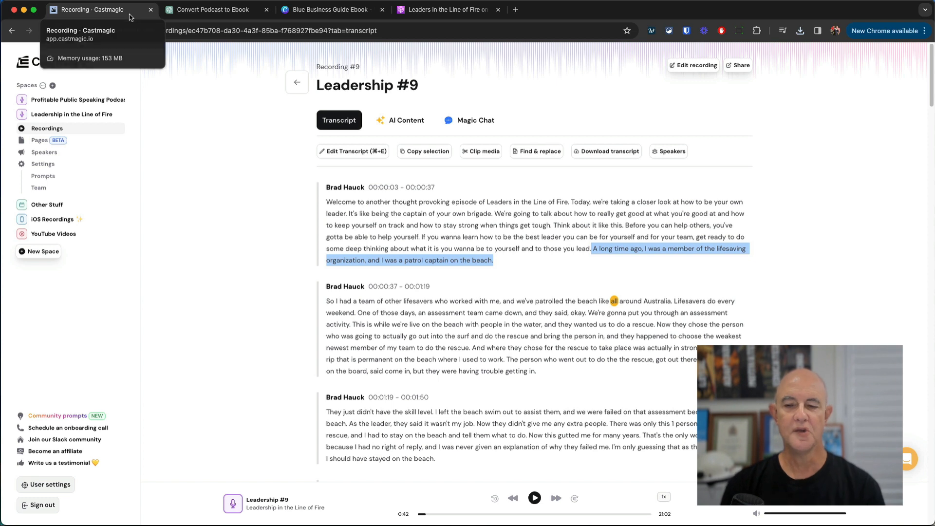